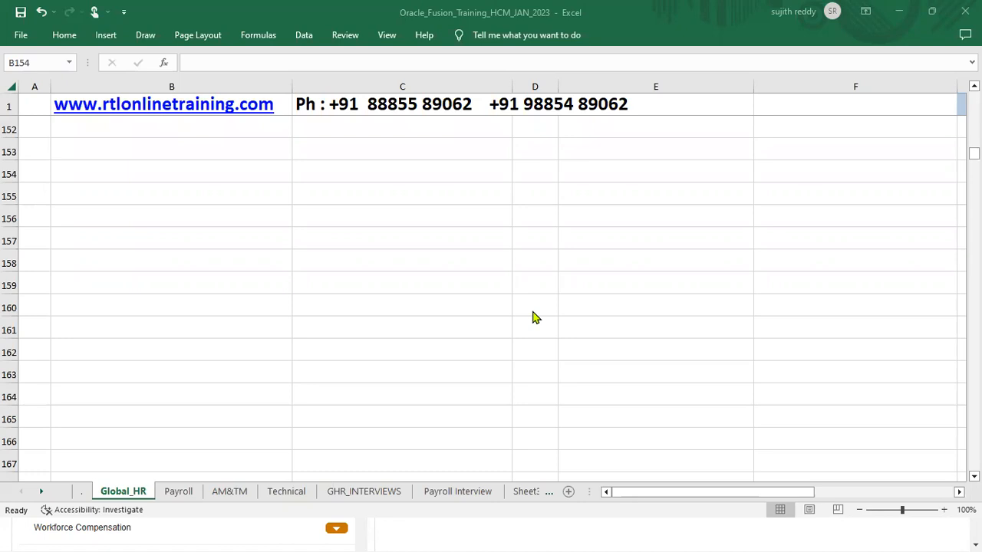
- Enter "Birla Corporation" in cell B154 of the Global_HR sheet
left_click(392, 174)
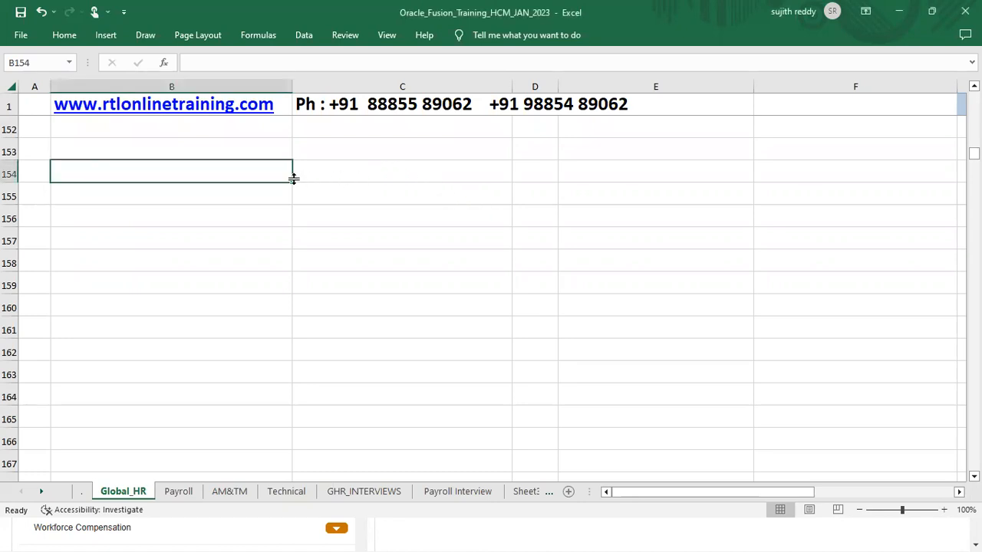
type("Bira")
key("BackSpace")
type("la Corporation")
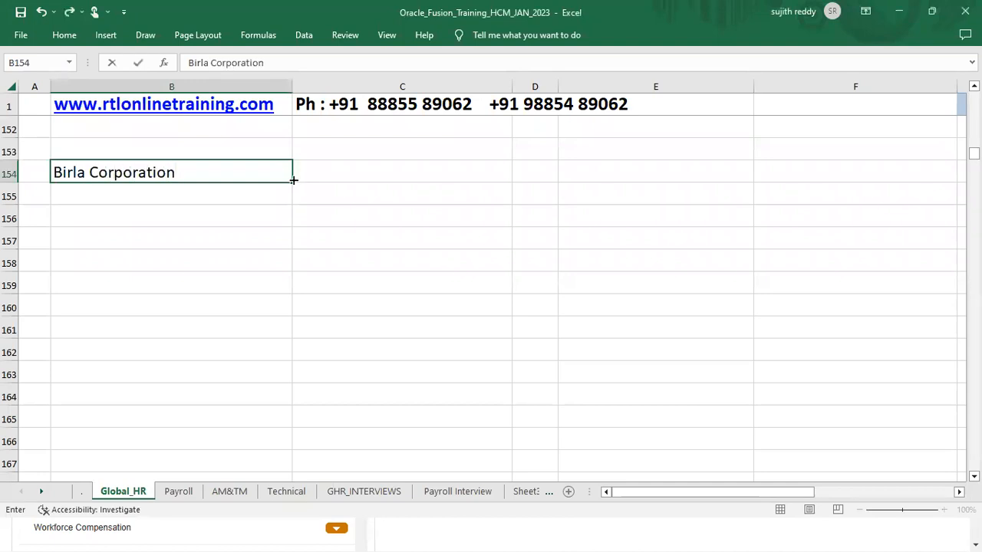
left_click(362, 172)
left_click(217, 172)
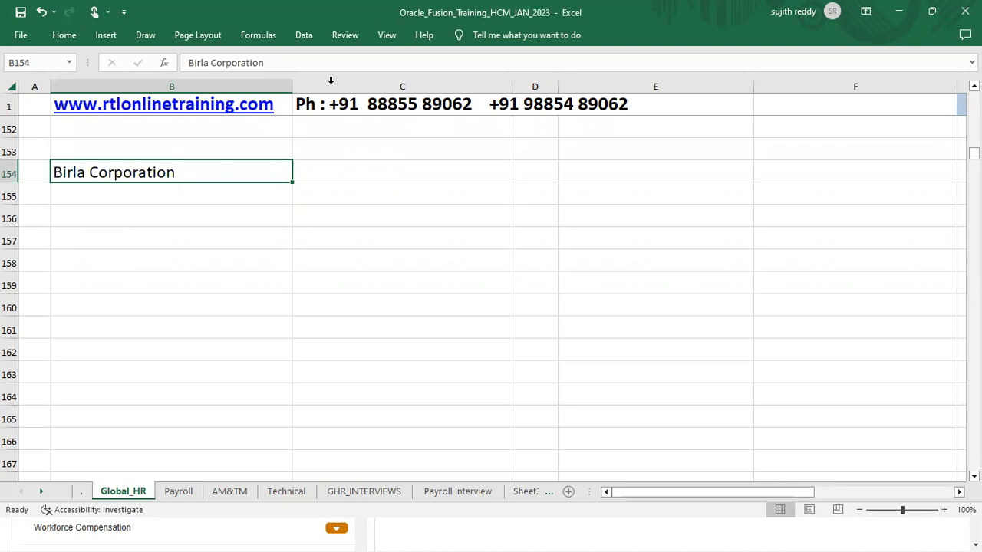
- Fill the "Birla Corporation" cell with yellow
key("alt+Tab")
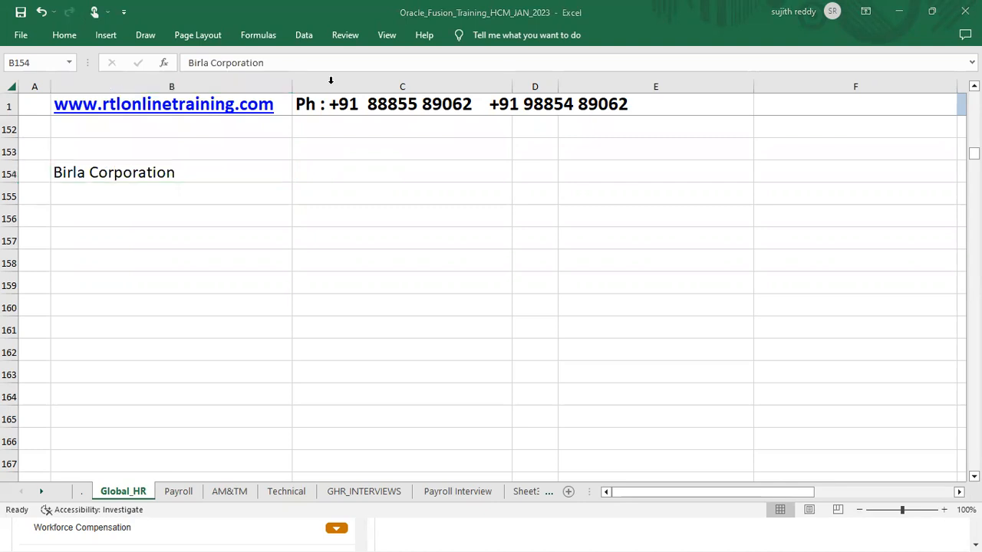
left_click(234, 173)
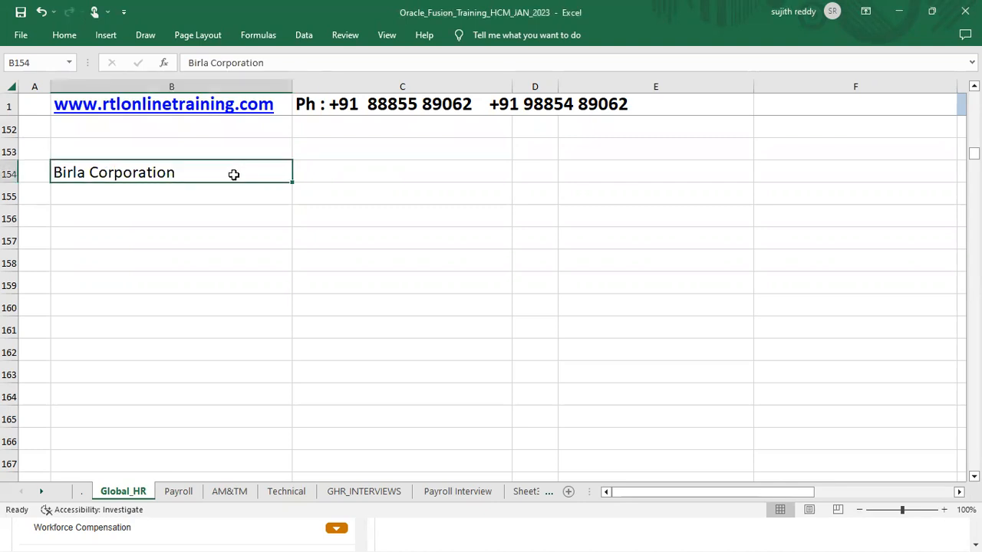
left_click(65, 38)
left_click(184, 84)
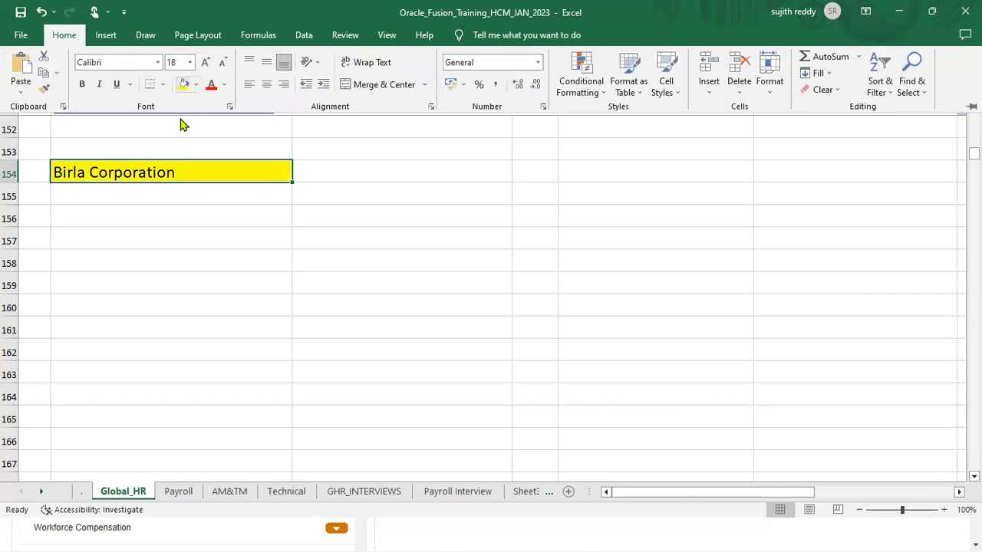
- Enter "Birla Sunlife Insurance" in cell C154, beside the corporation name
left_click(358, 172)
type("Bi")
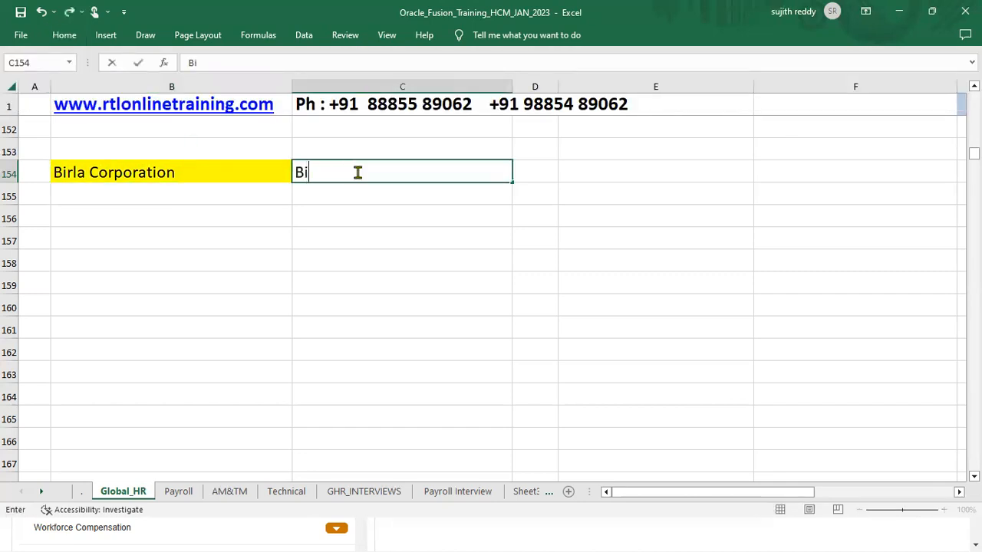
type("rla Sunli")
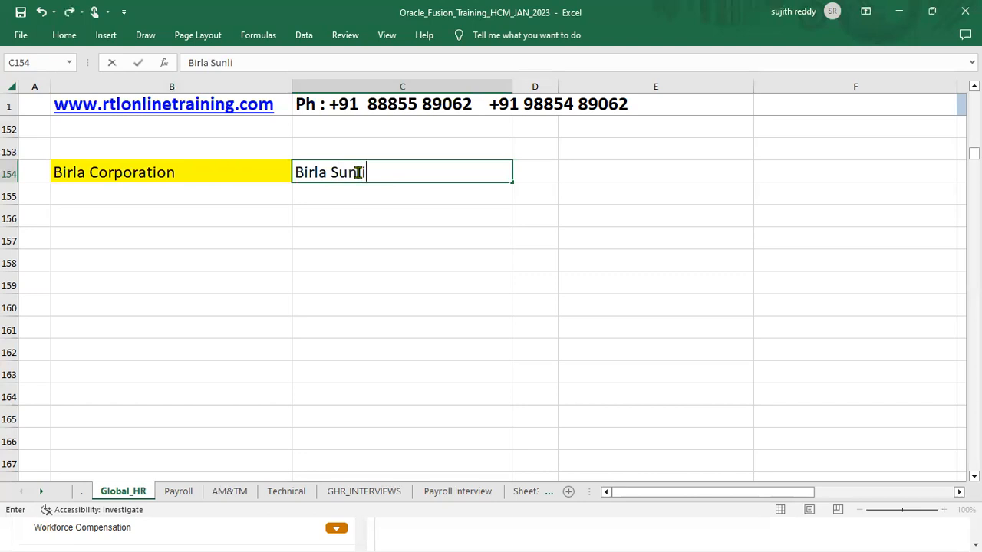
type("fe Insurence")
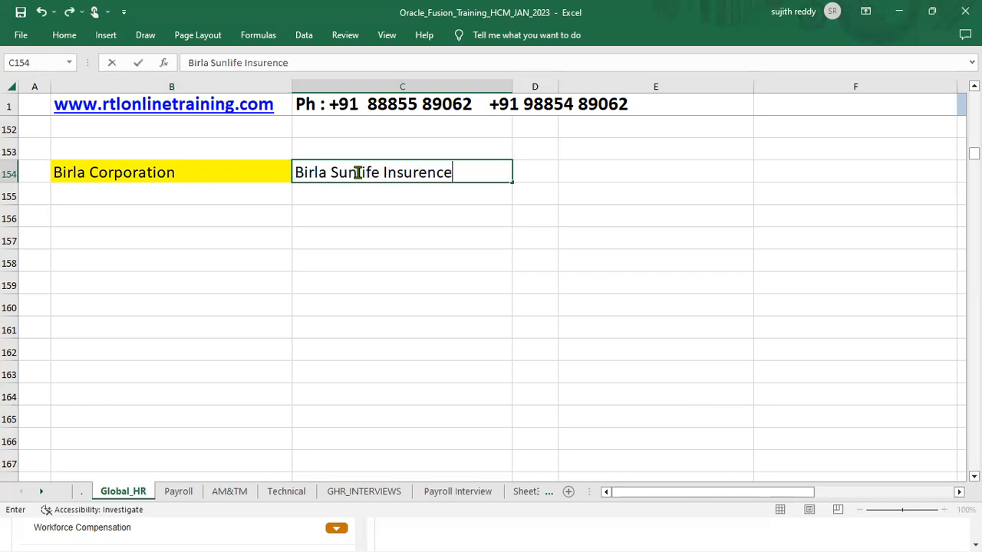
key("Return")
- Enter "Birla Software Technologies" in cell C155, below the insurance company
type("Birla ")
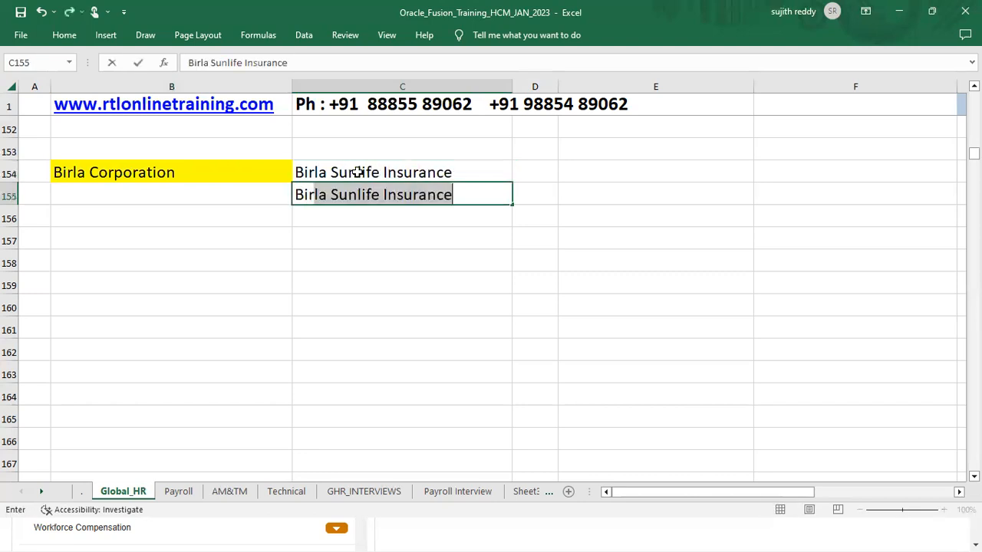
type("Soft")
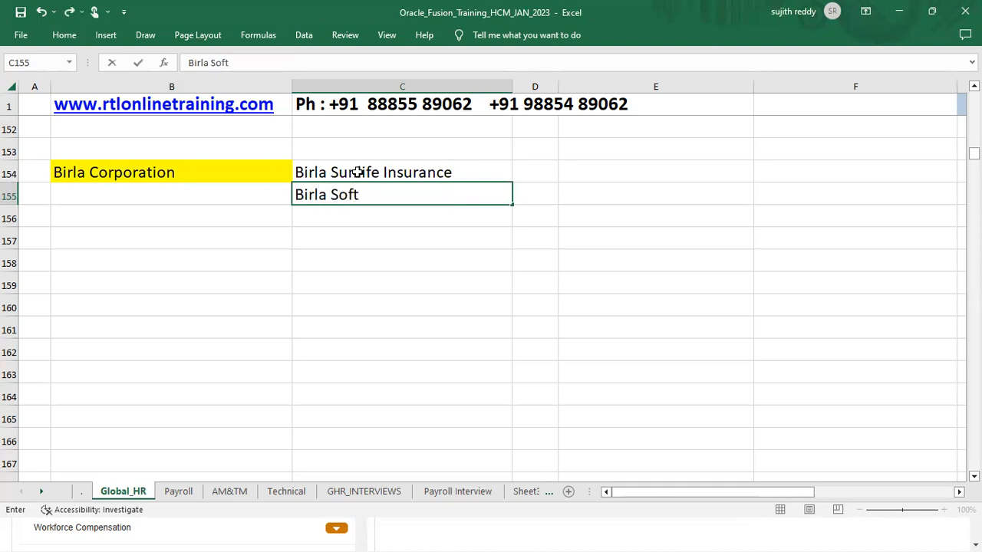
type("ware Technologies")
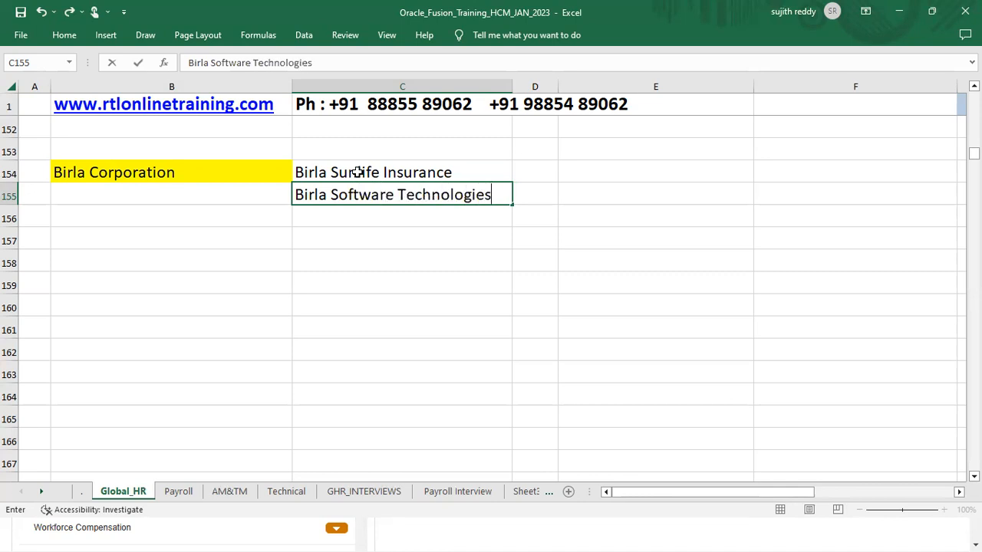
key("Return")
- Enter "Birla Finance" in cell C156 as the third company in the list
type("Bi")
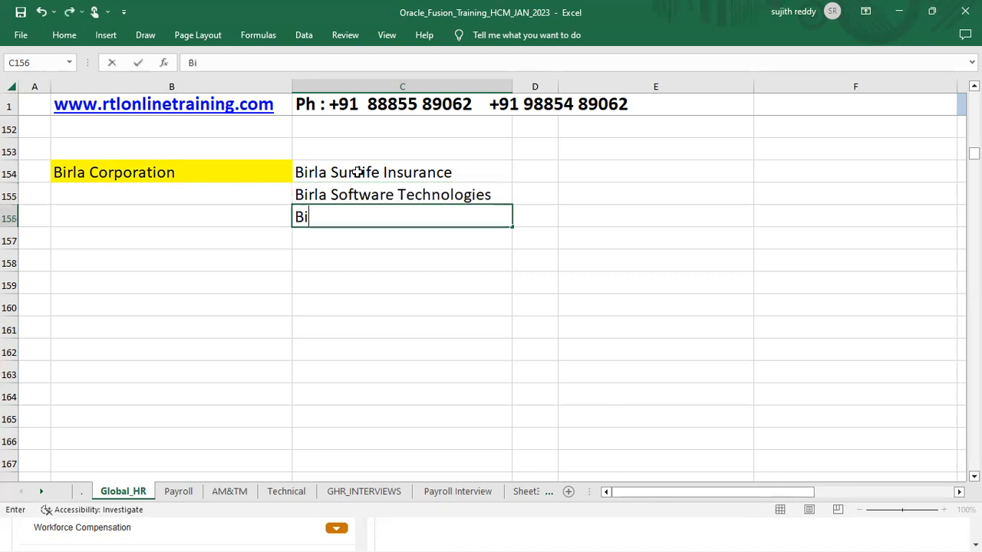
type("rla S")
key("BackSpace")
type("a Sun")
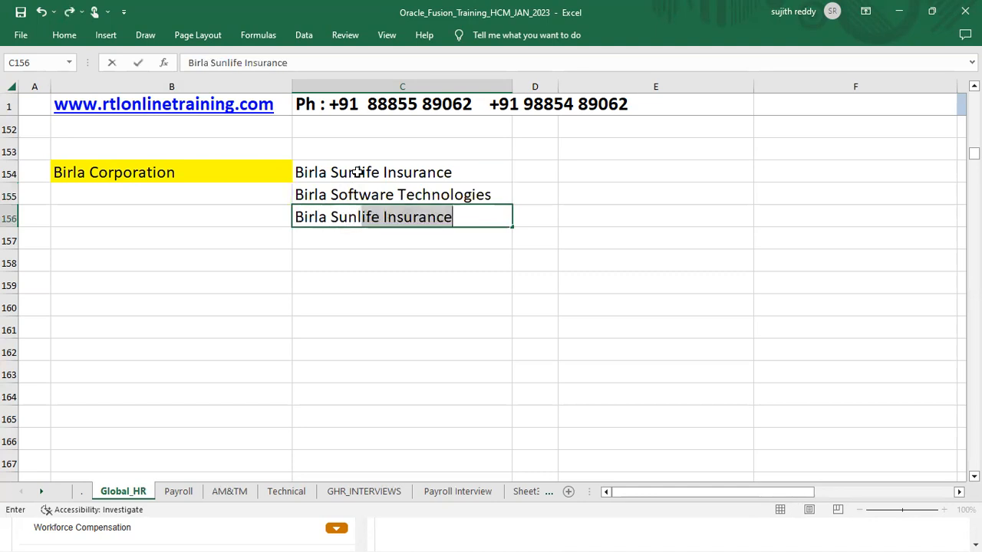
key("BackSpace")
key("BackSpace")
key("BackSpace")
key("BackSpace")
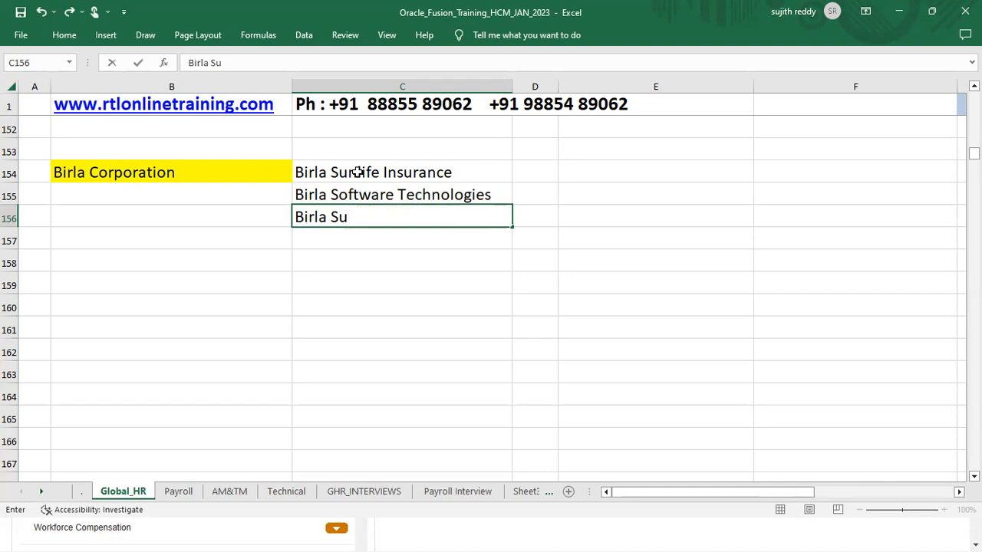
type("Fian")
key("BackSpace")
key("BackSpace")
type("nance")
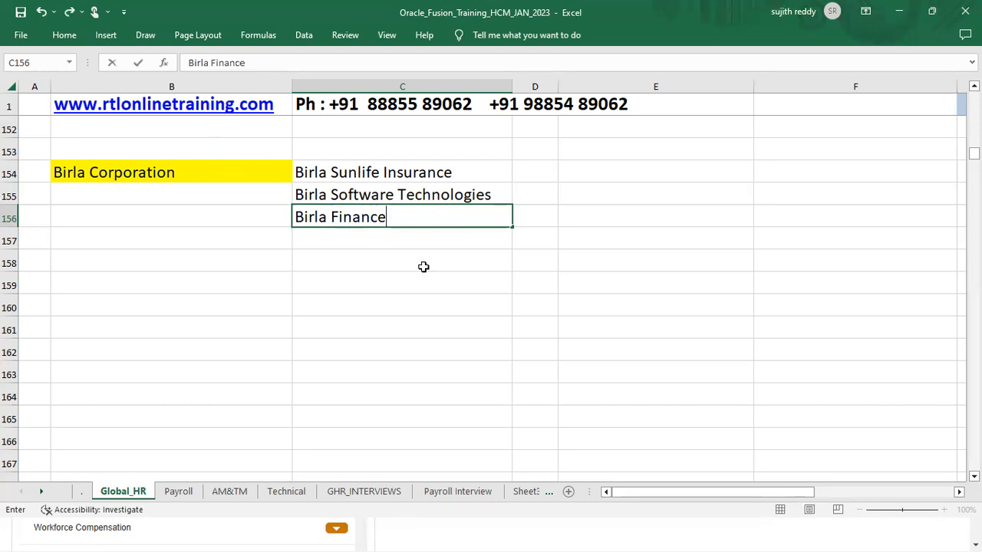
key("Return")
left_click(428, 178)
mouse_move(431, 196)
left_mouse_down()
mouse_move(431, 215)
mouse_move(441, 175)
mouse_move(439, 210)
left_mouse_up()
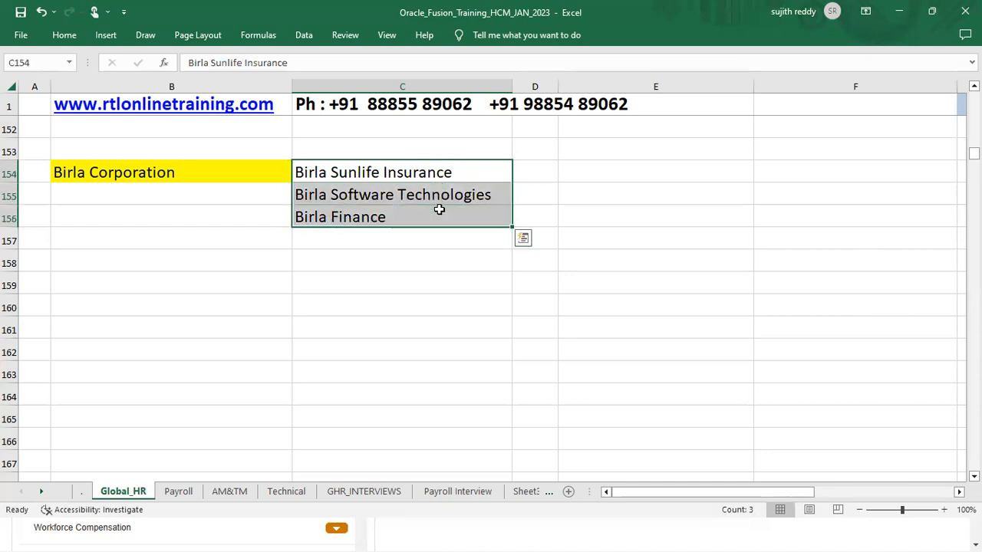
left_click(418, 173)
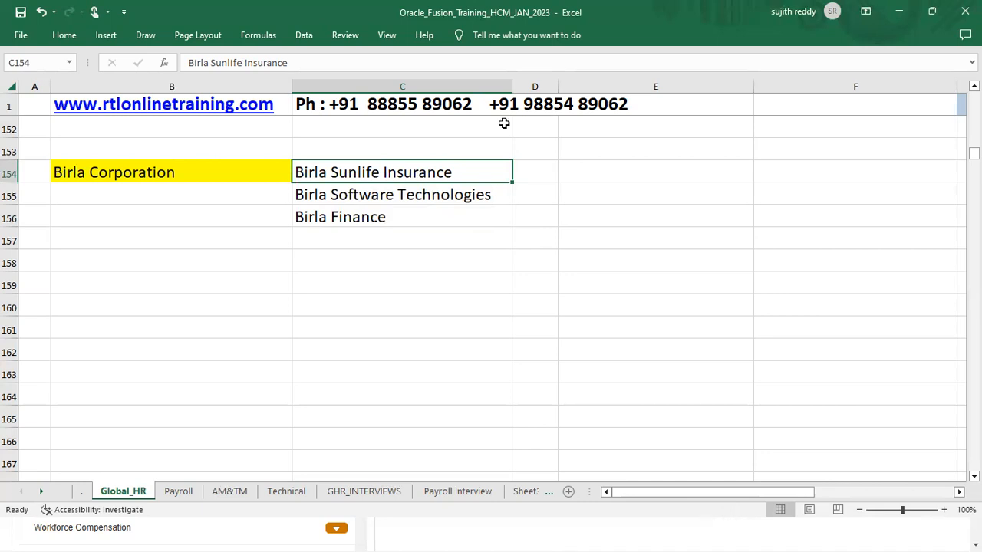
left_click(447, 194)
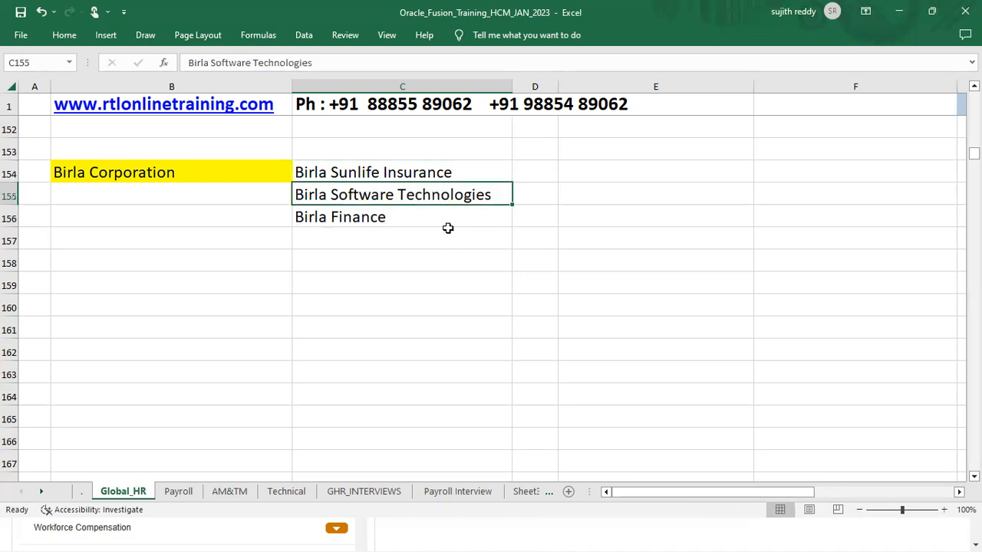
left_click(445, 214)
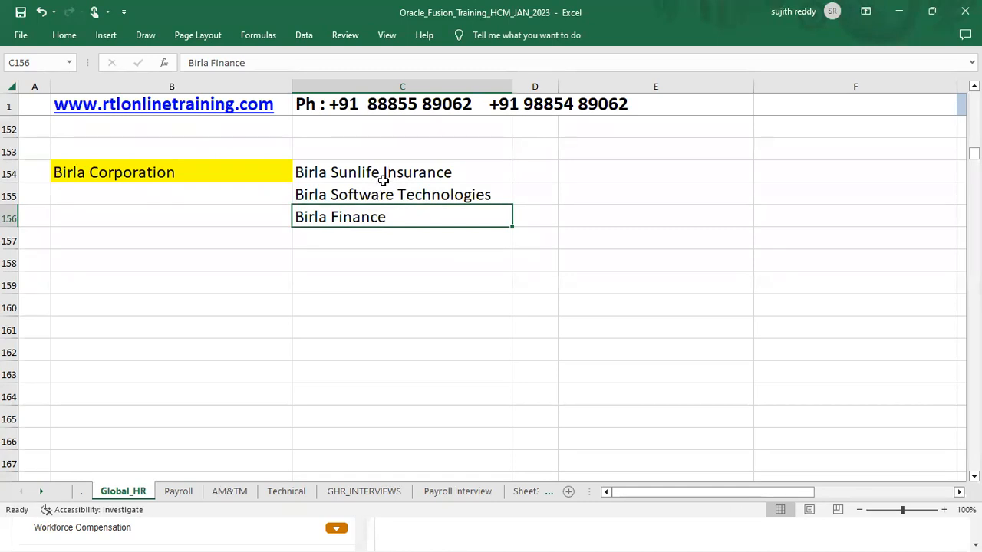
- Label the three Birla companies LE1, LE2 and LE3 in cells D154 to D156
left_click(527, 172)
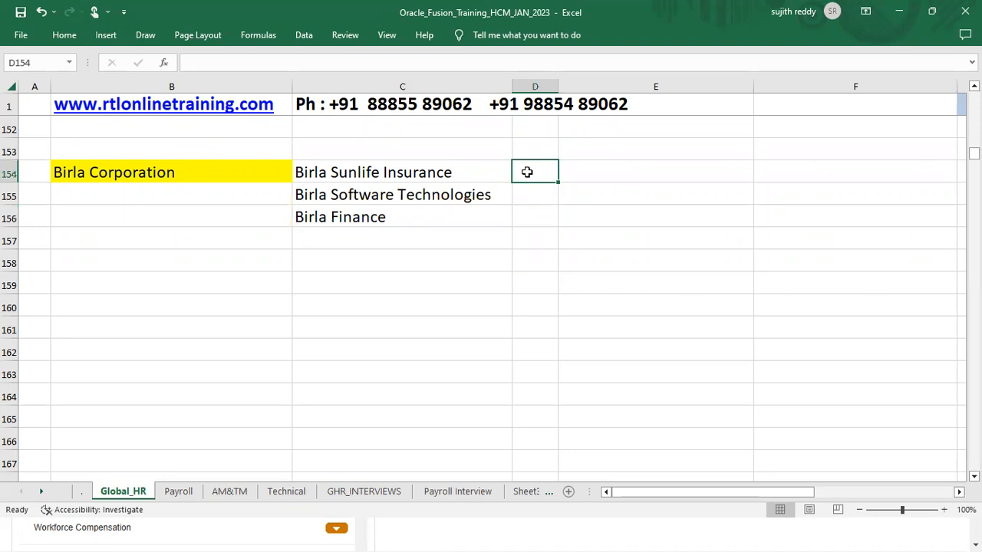
type("LE1")
key("Return")
type("LE1")
key("Left")
key("Left")
key("Left")
type("2")
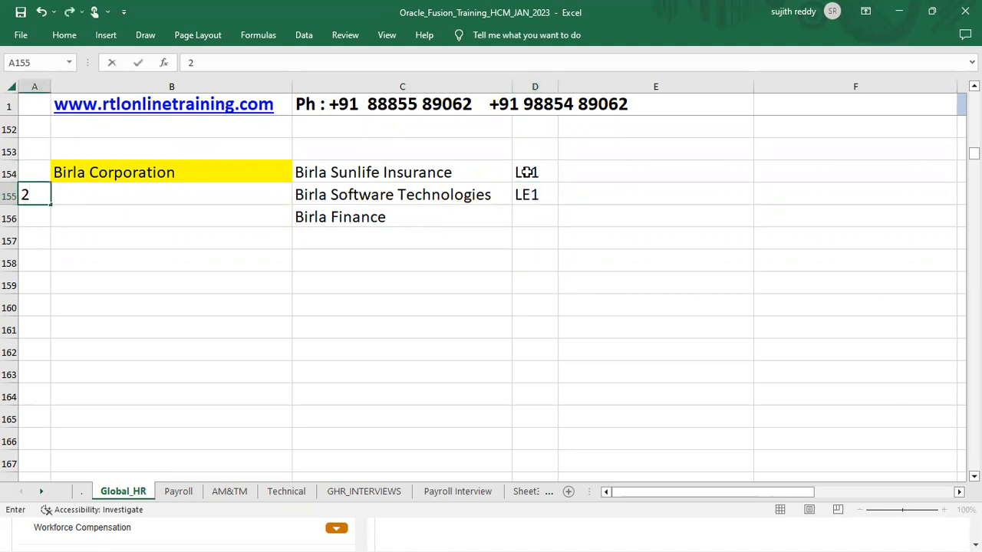
key("Escape")
double_click(540, 196)
key("Delete")
type("2")
key("Return")
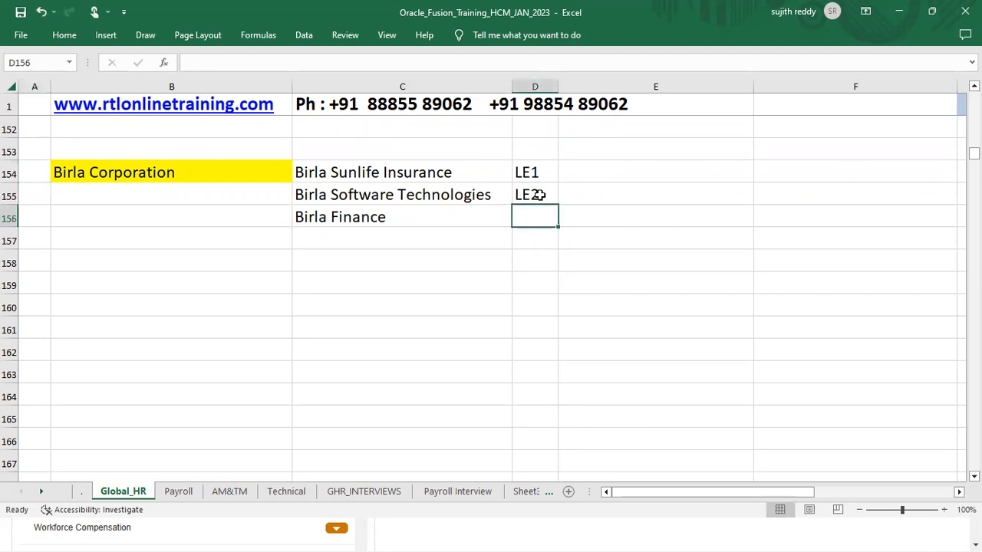
type("LE3")
key("Return")
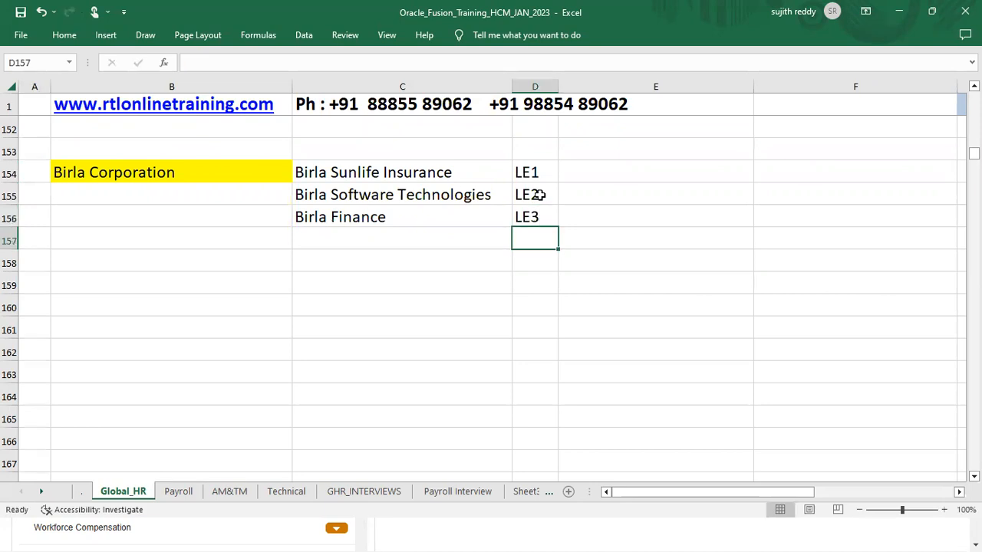
left_click_drag(537, 168, 537, 216)
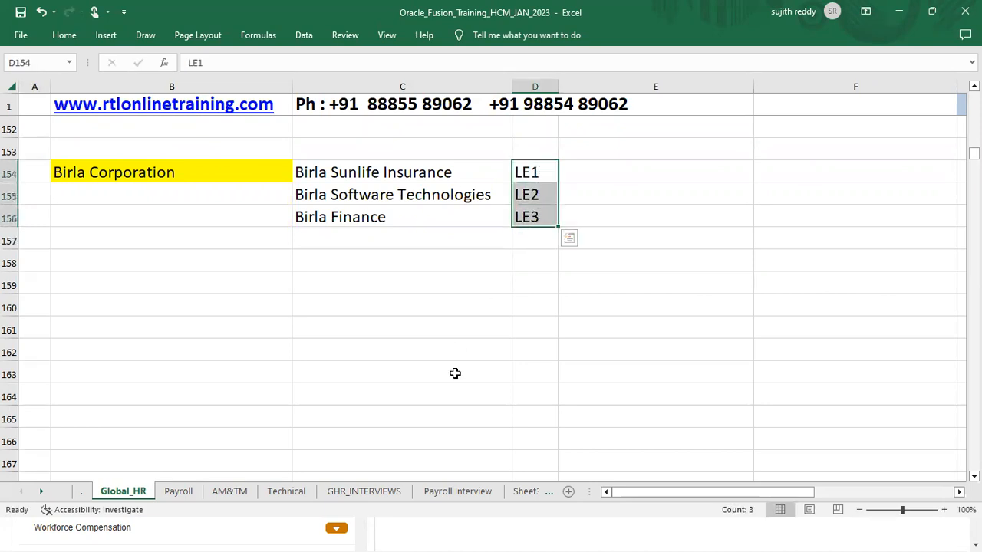
- Enter 10000, 300 and 50 beside LE1, LE2 and LE3 in cells E154 to E156, and narrow column E
left_click(622, 172)
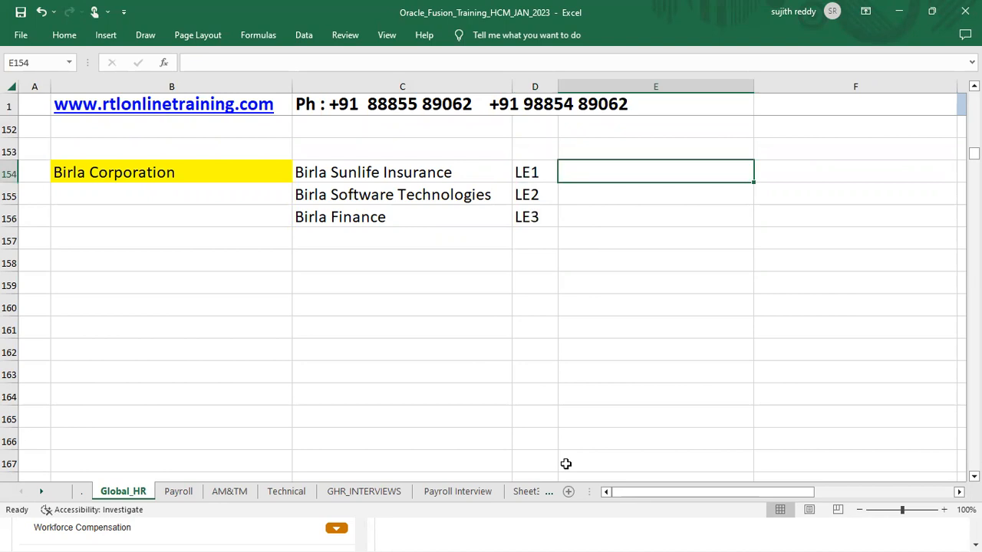
type("10000")
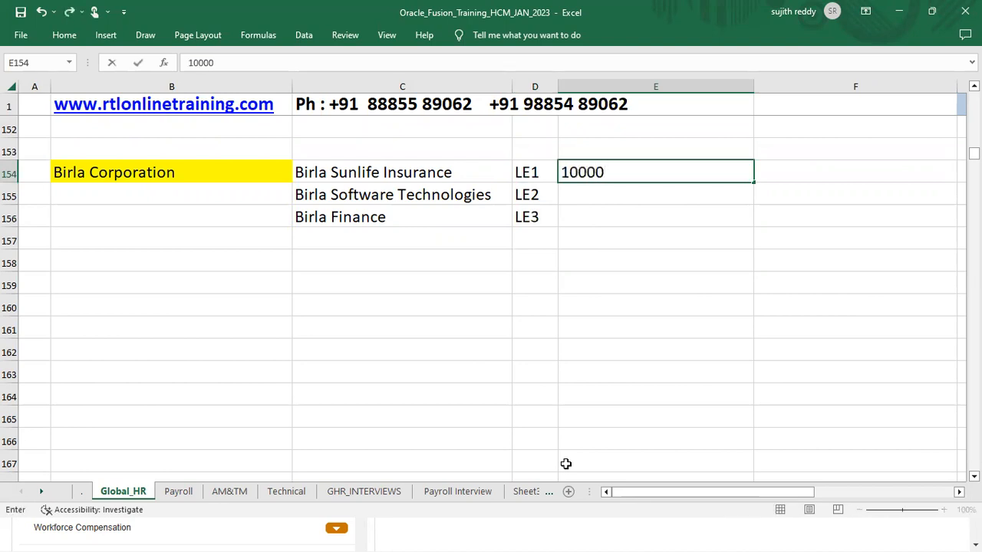
left_click(599, 200)
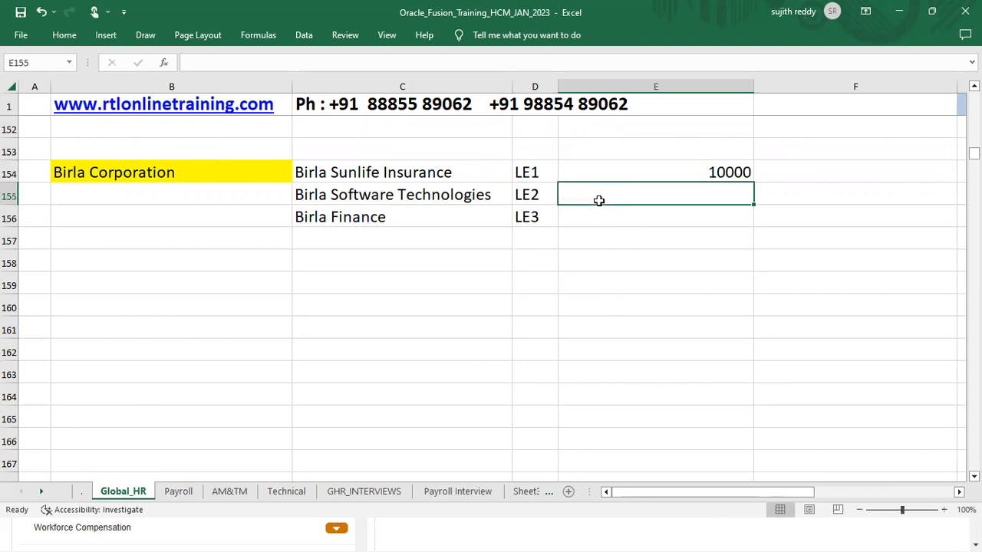
left_click_drag(751, 90, 637, 90)
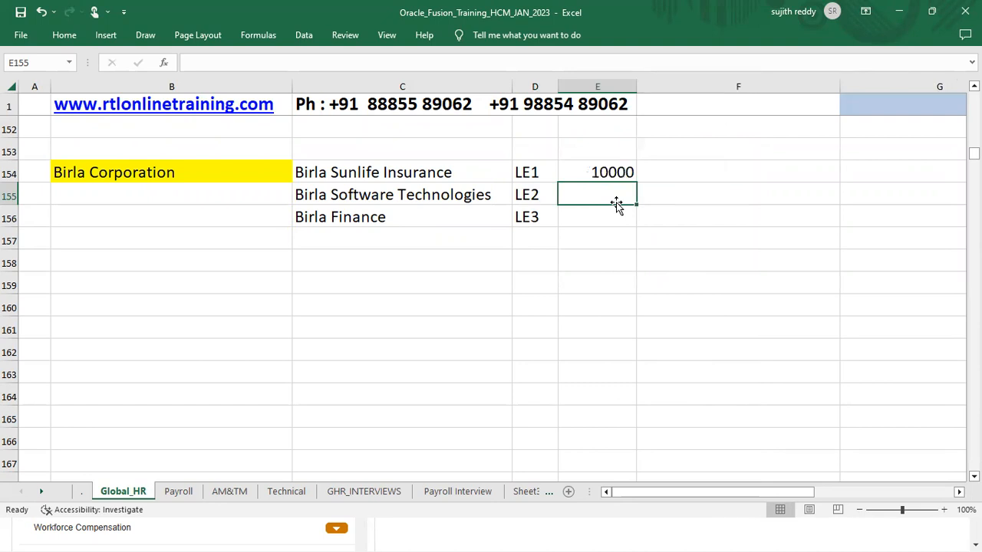
type("300")
key("Return")
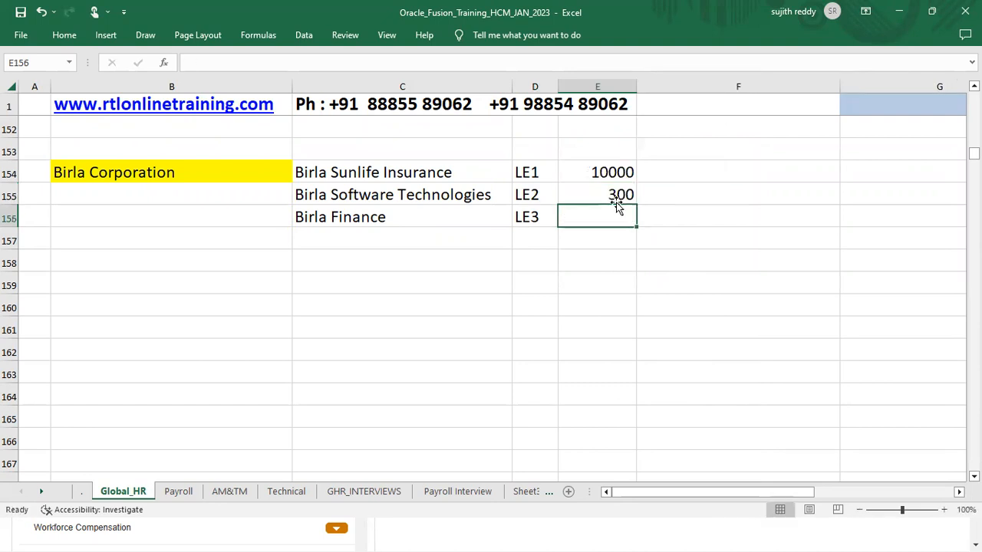
type("50")
key("Tab")
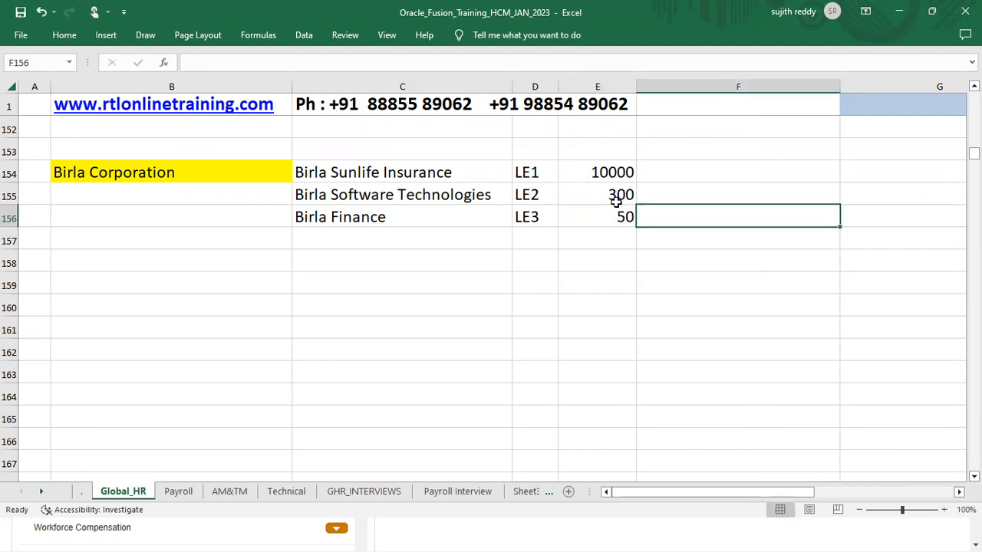
- Enter the total 10350 in cell E157, below the three company figures
left_click(608, 236)
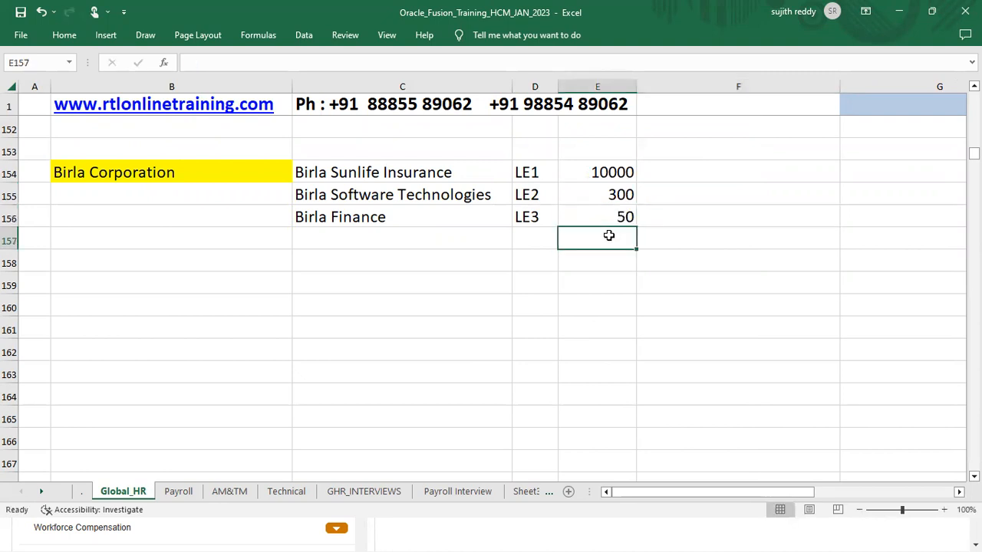
type("13")
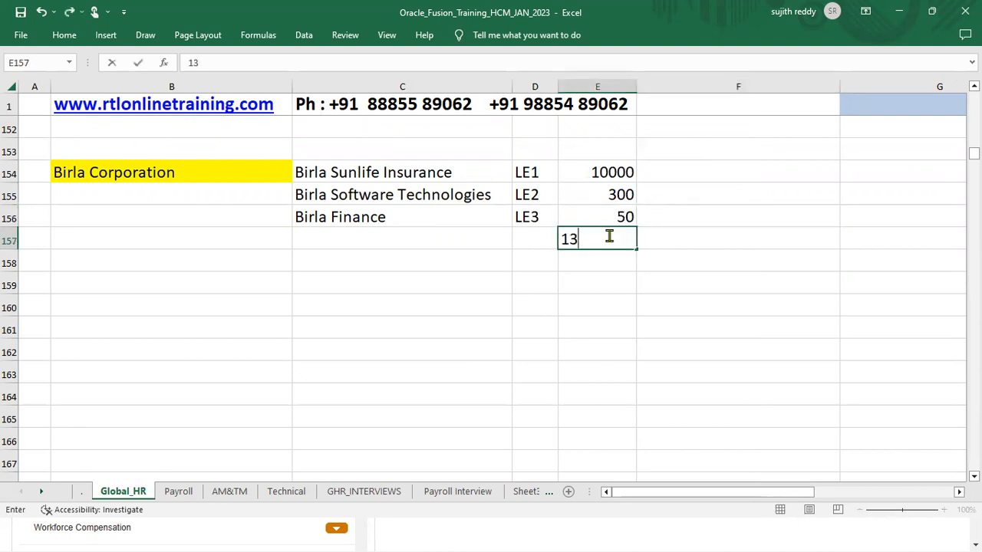
key("BackSpace")
type("0350")
key("Tab")
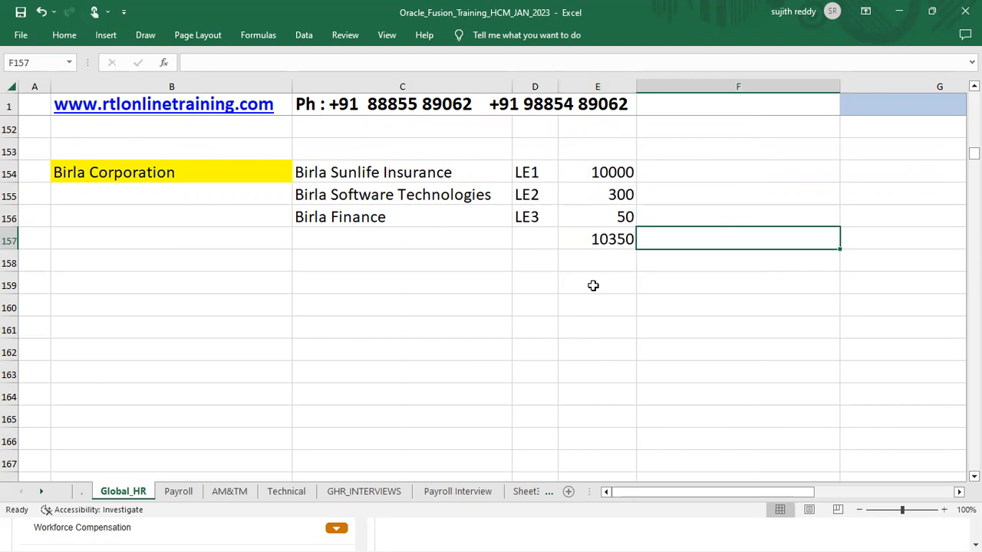
- Highlight the total in cell E157 with a yellow fill
left_click(592, 238)
left_click(68, 36)
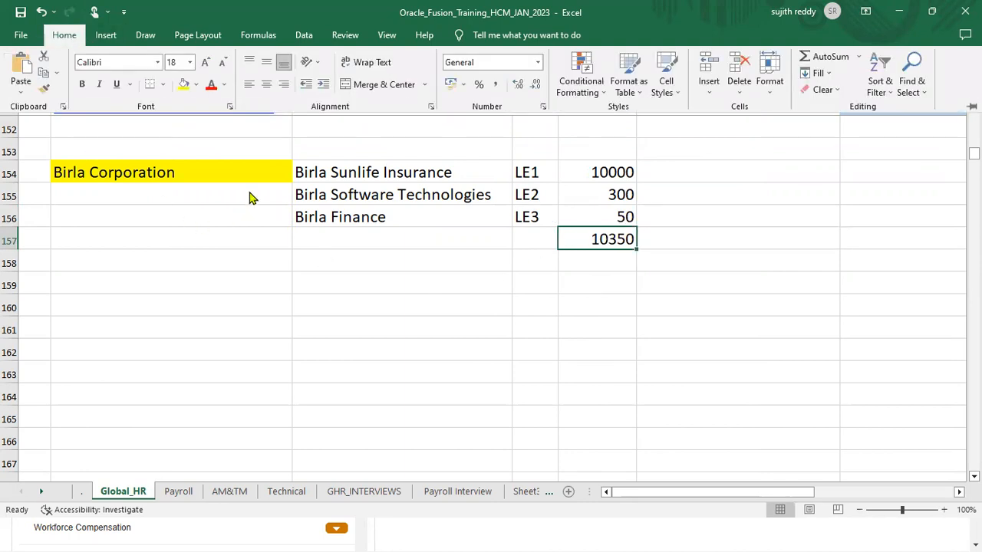
left_click(184, 84)
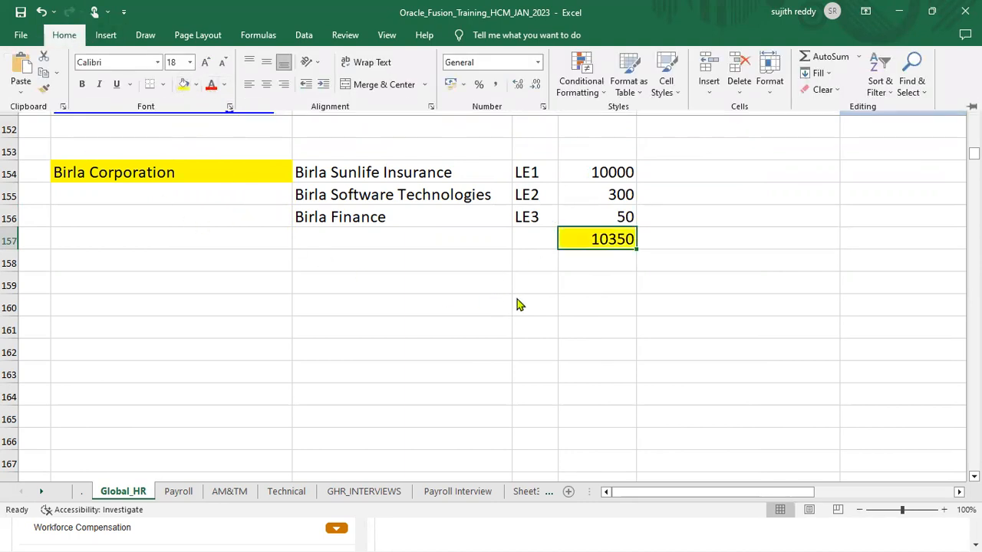
left_click_drag(485, 170, 478, 212)
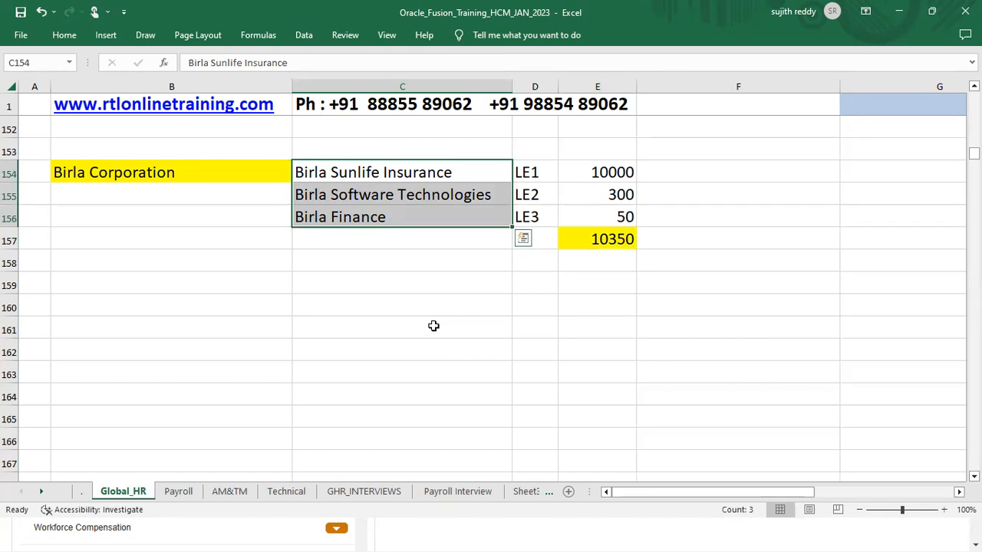
left_click(612, 238)
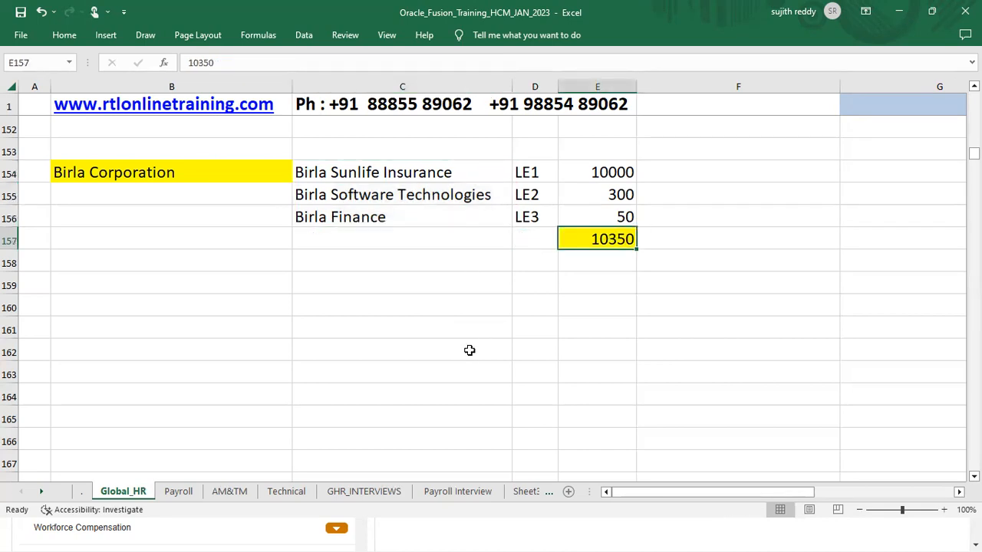
- Enter the heading "Oracle Fusion Cloud HCM Application" in cell F153
left_click(677, 156)
type("Oracle ")
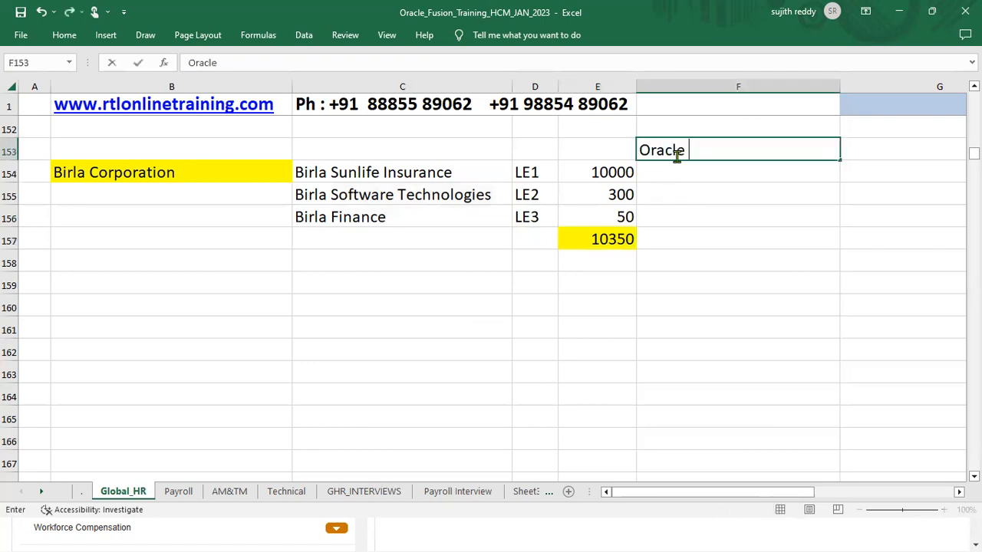
type("Fusion Cloud HCM S")
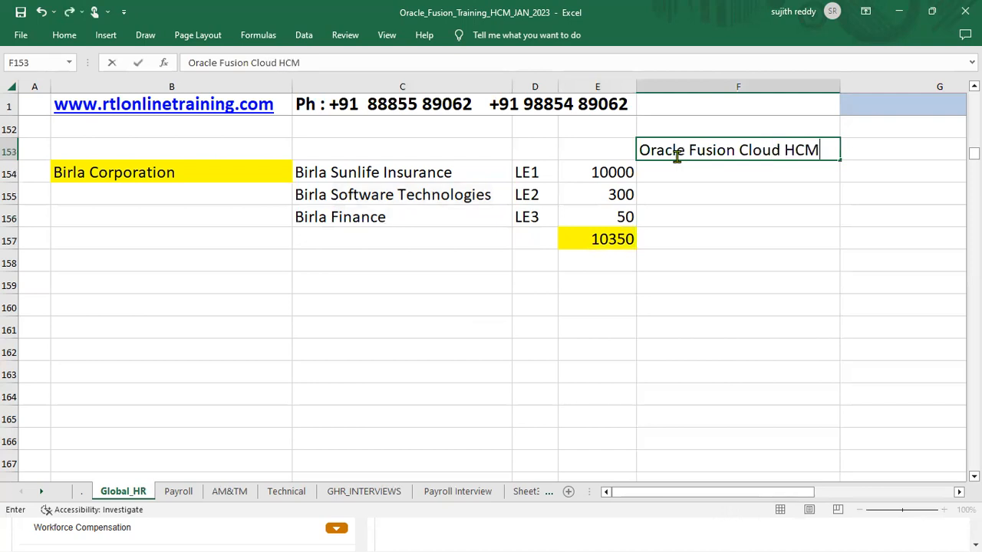
key("BackSpace")
type("Application")
left_click(810, 188)
left_click(775, 153)
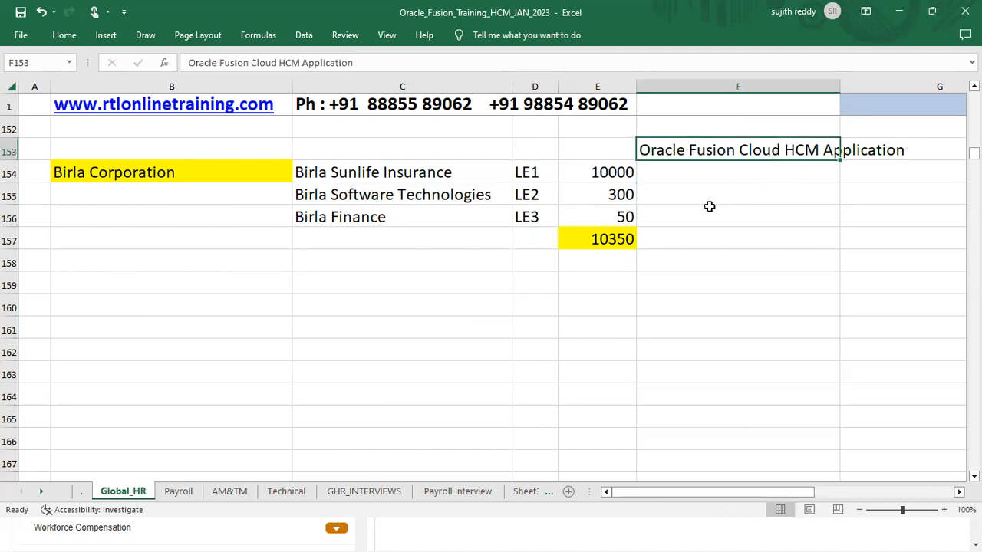
- Review the three Birla companies, their parent corporation and their figures against the application heading and the total
left_click(632, 239)
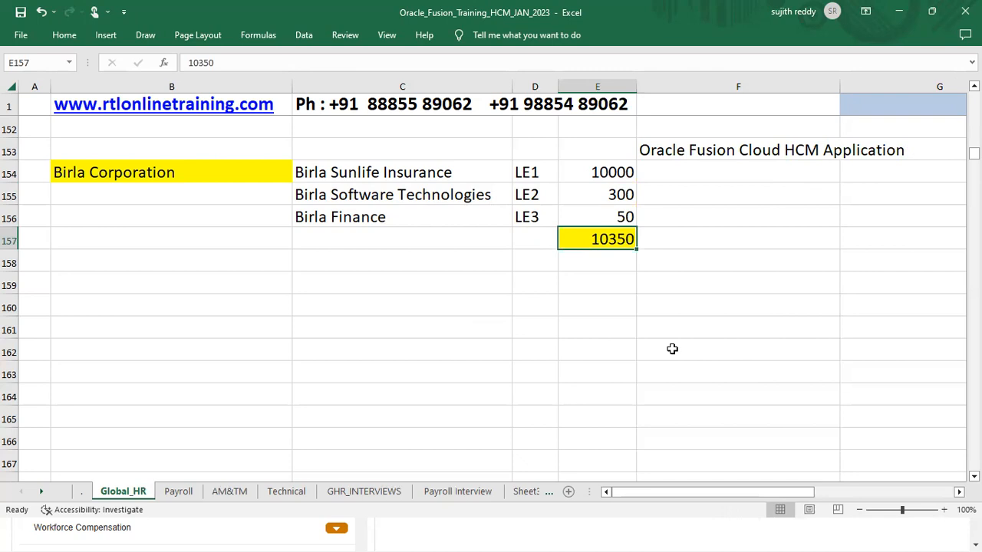
left_click(721, 153)
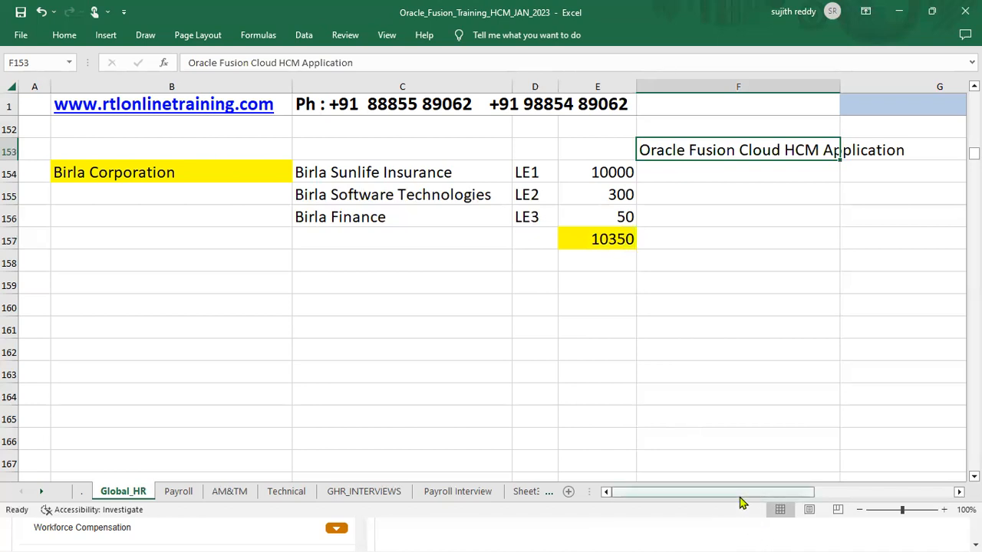
left_click(603, 234)
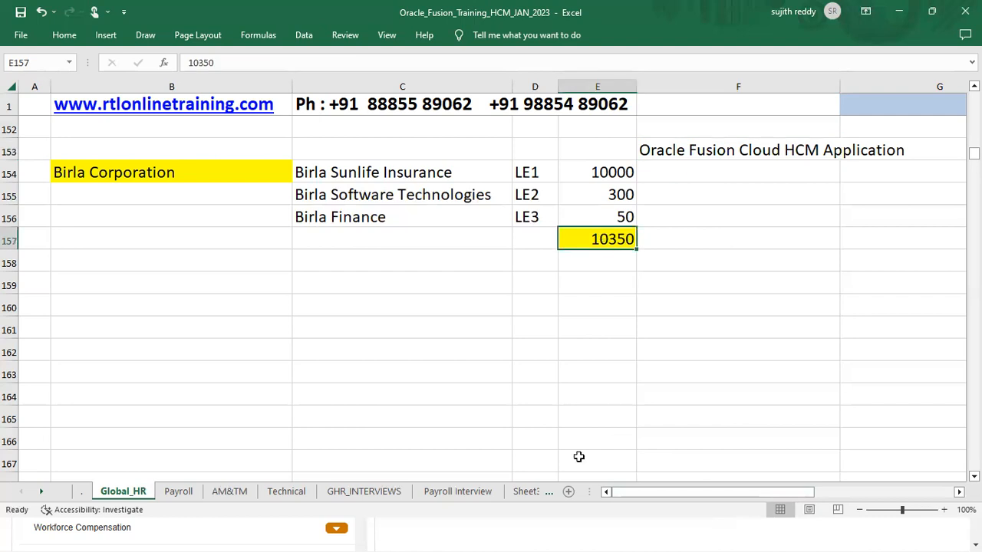
left_click_drag(442, 171, 441, 208)
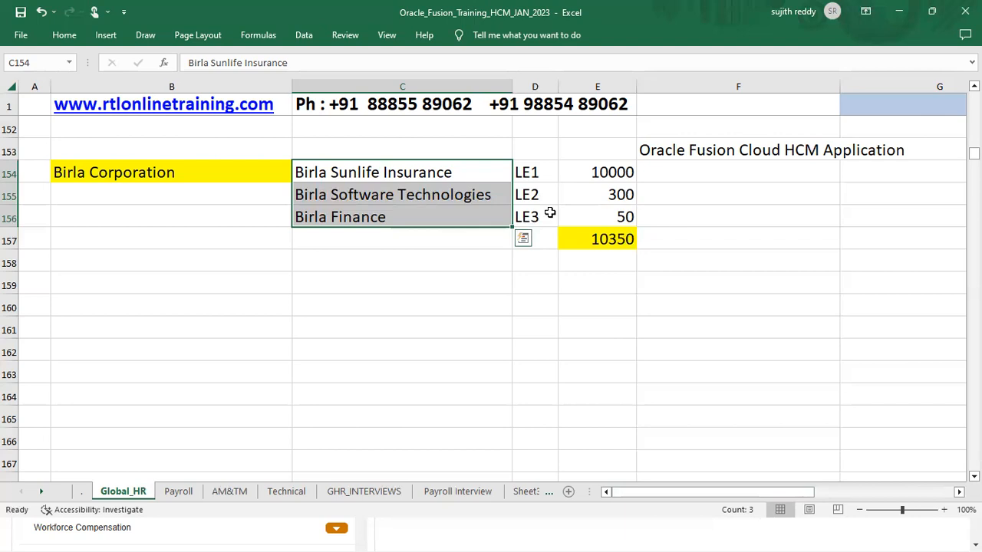
left_click(400, 175)
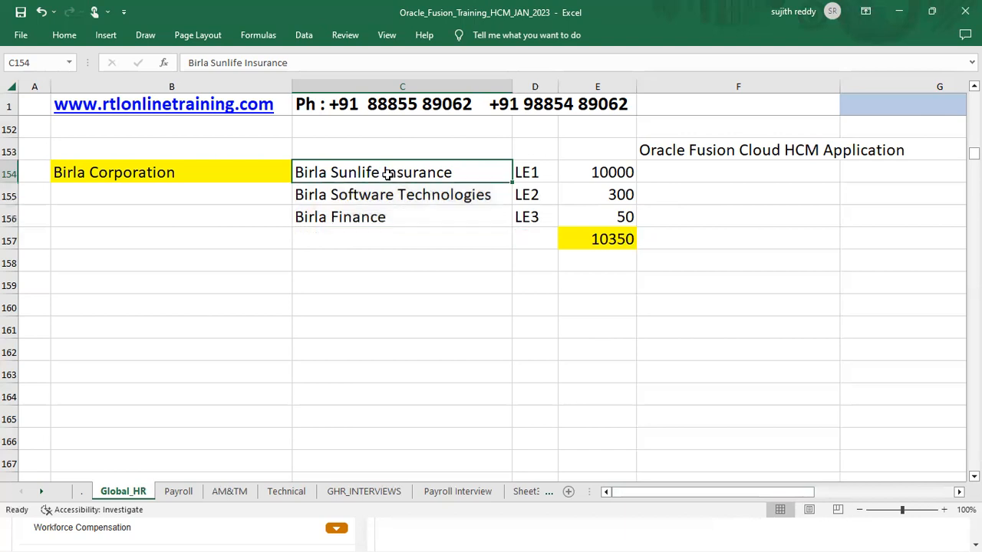
left_click_drag(391, 195, 393, 219)
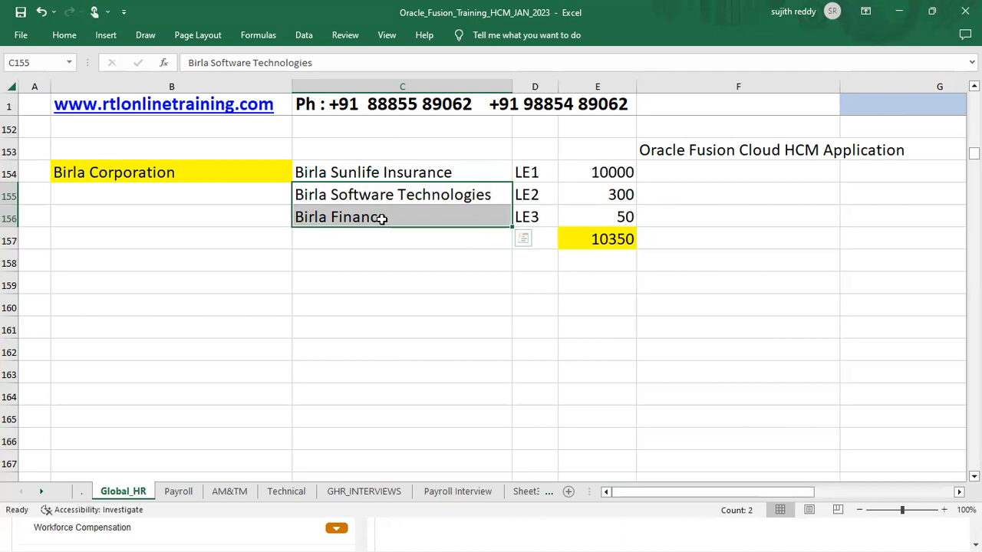
left_click(203, 176)
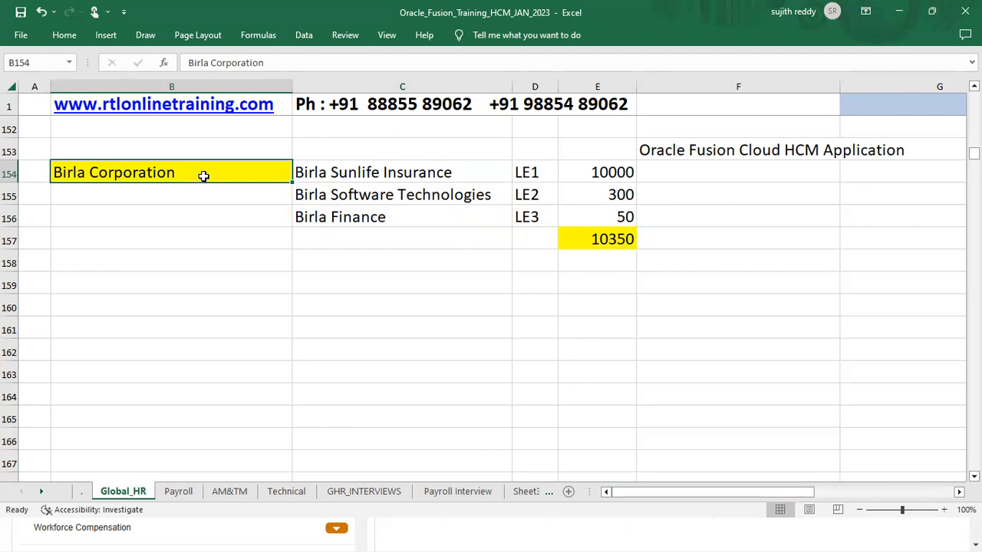
left_click(427, 167)
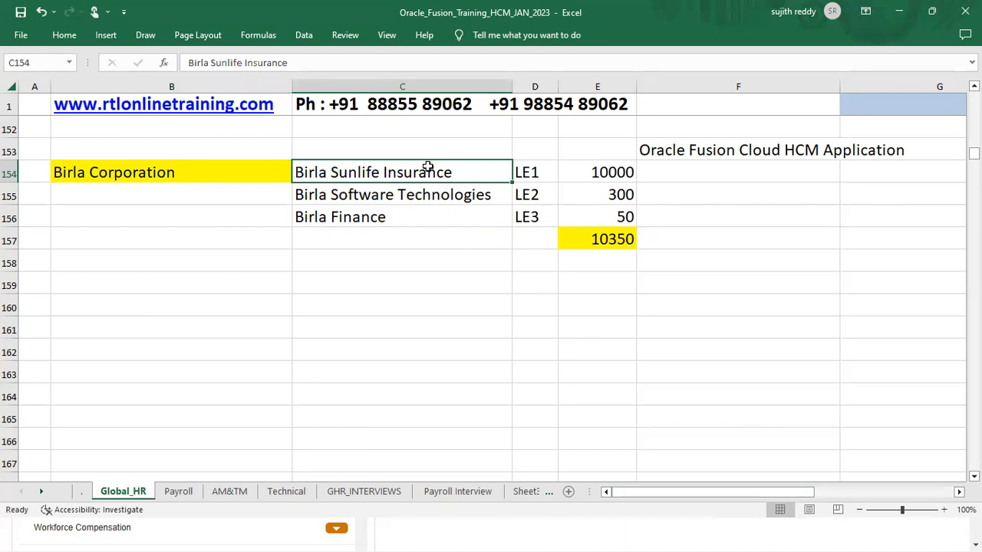
left_click_drag(447, 198, 582, 223)
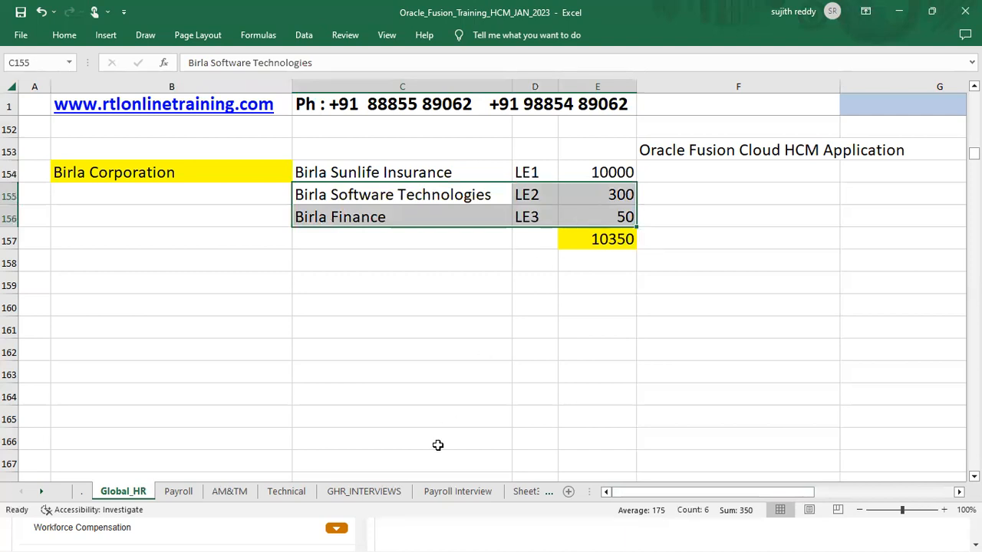
left_click(453, 172)
left_click_drag(570, 172, 586, 217)
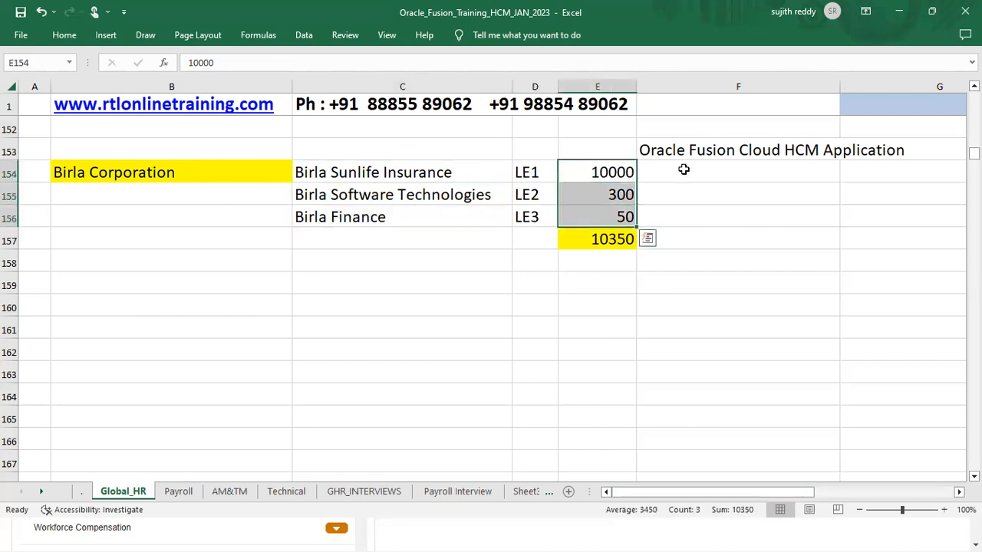
- Enter "Legal Employer-1" in cell F154, beside the Birla Sunlife Insurance figure
left_click(683, 171)
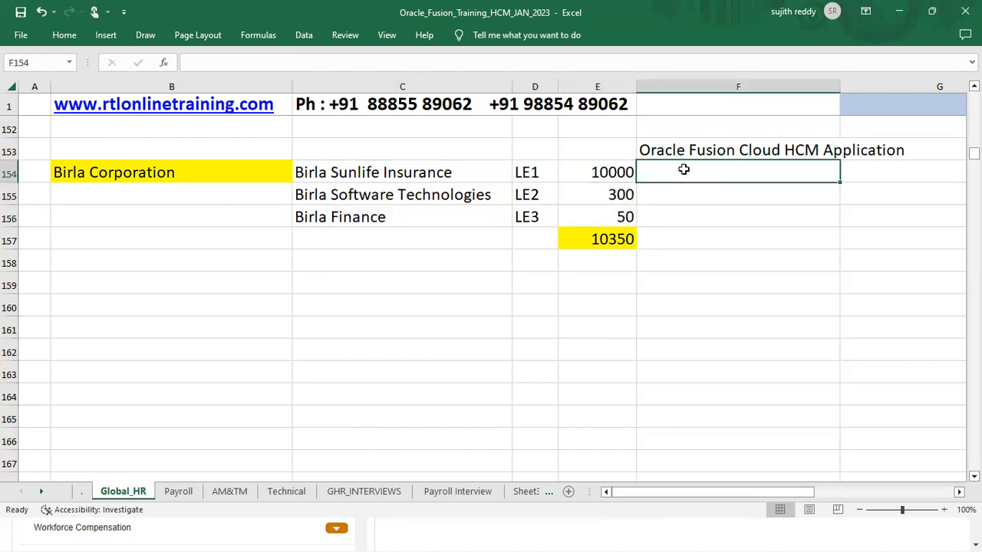
type("Le")
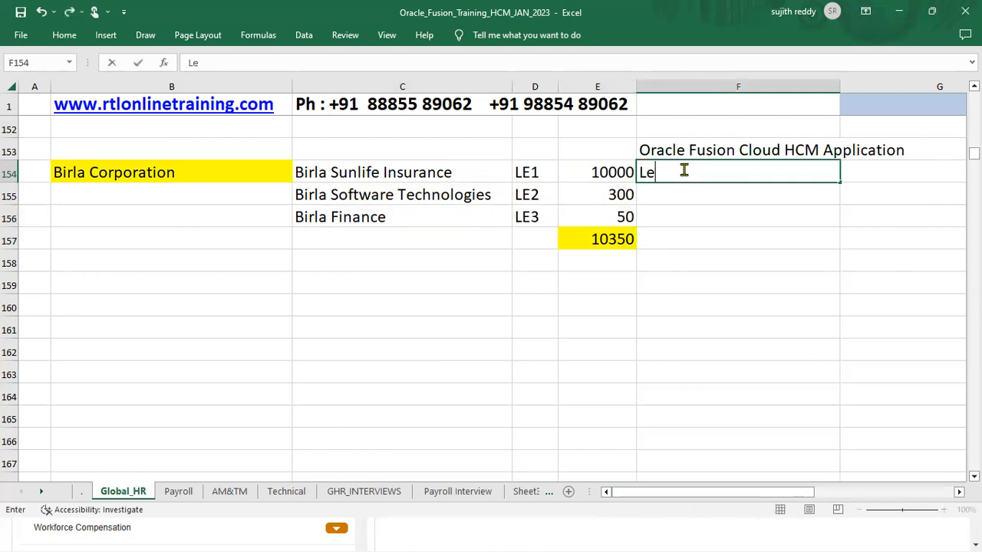
type("gal Emplo")
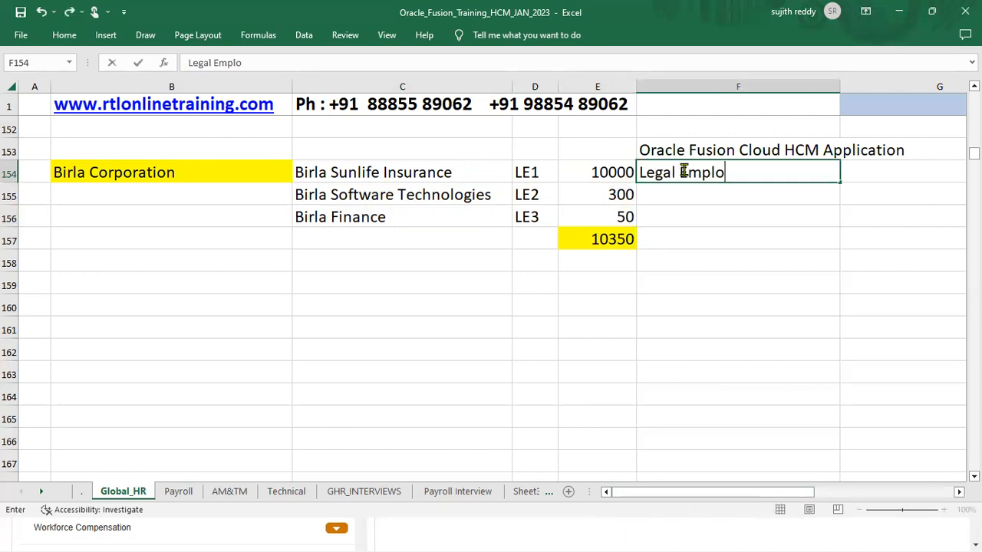
type("yer-2")
key("BackSpace")
type("1")
- Copy the legal employer label into cells F155 and F156 and renumber the copies as Legal Employer-2 and Legal Employer-3
left_click_drag(764, 173, 639, 172)
key("ctrl+c")
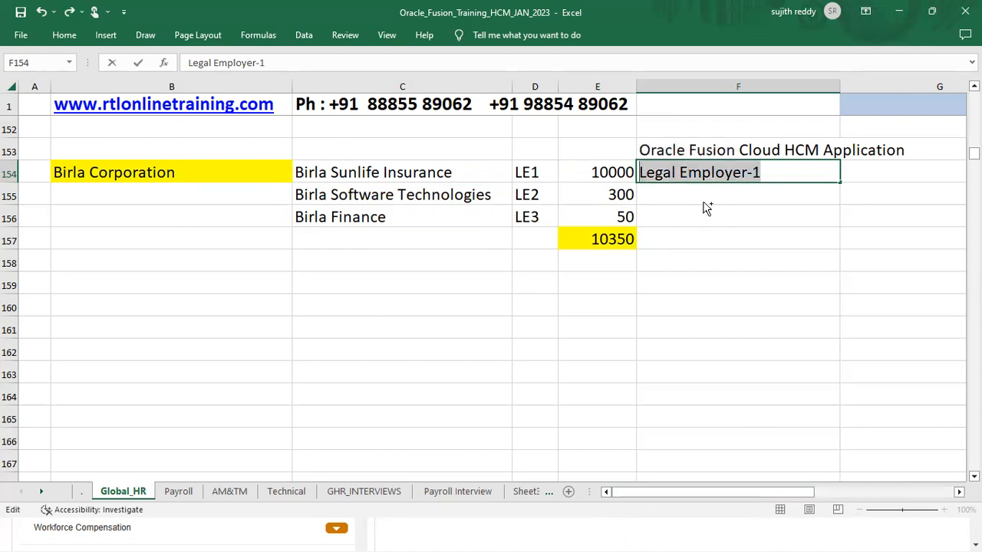
left_click(705, 202)
key("ctrl+v")
left_click(714, 219)
key("ctrl+v")
double_click(768, 195)
key("BackSpace")
type("2")
left_click(761, 222)
double_click(772, 216)
key("BackSpace")
type("3")
key("Return")
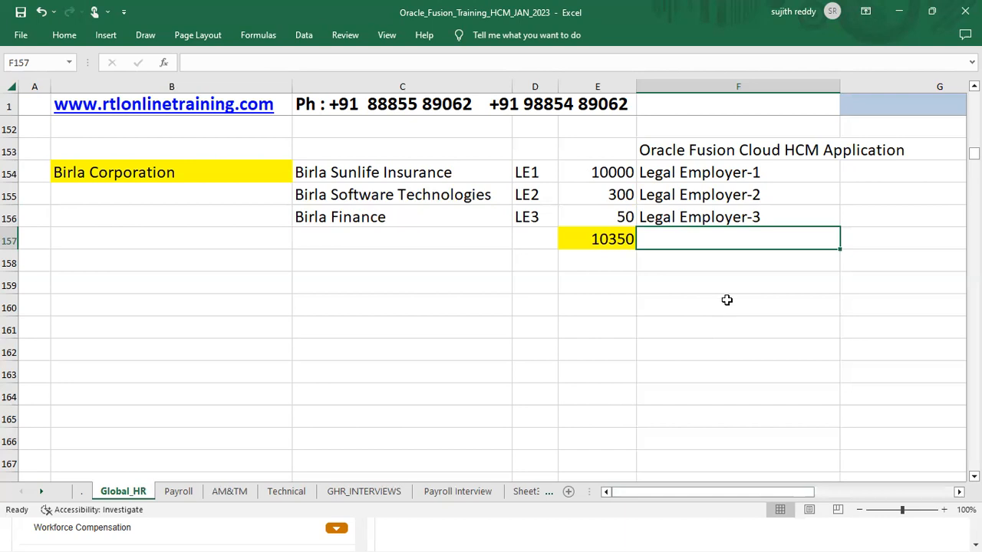
- Enter "PSU" in cell G154 beside Legal Employer-1, and narrow columns F and G
left_click(770, 172)
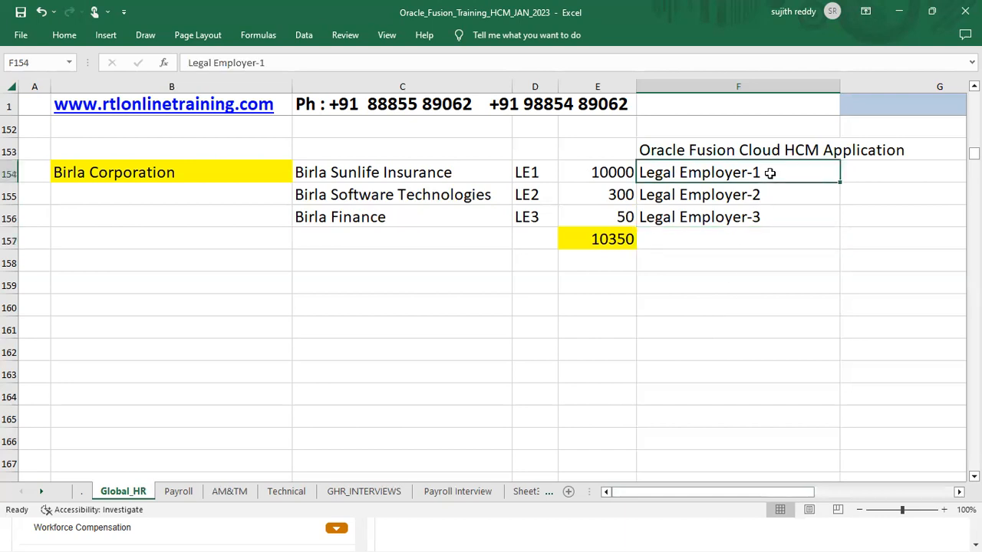
left_click_drag(613, 174, 615, 221)
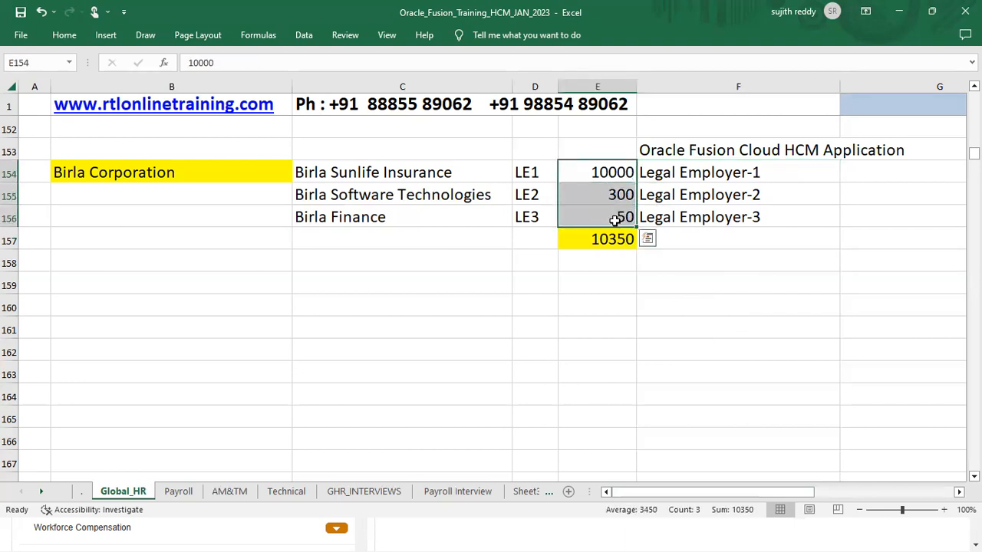
left_click(796, 169)
left_click_drag(840, 79, 784, 78)
left_click(825, 174)
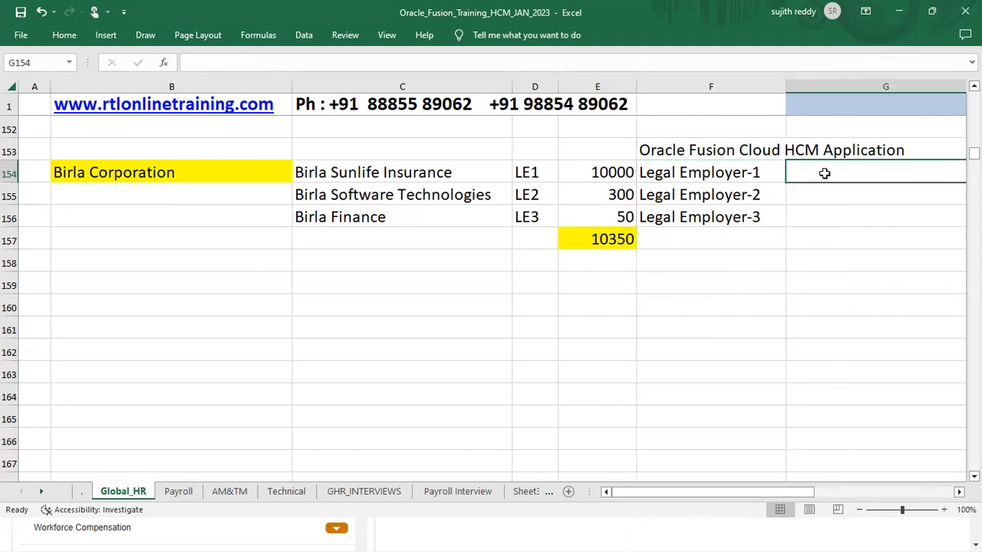
type("PSU")
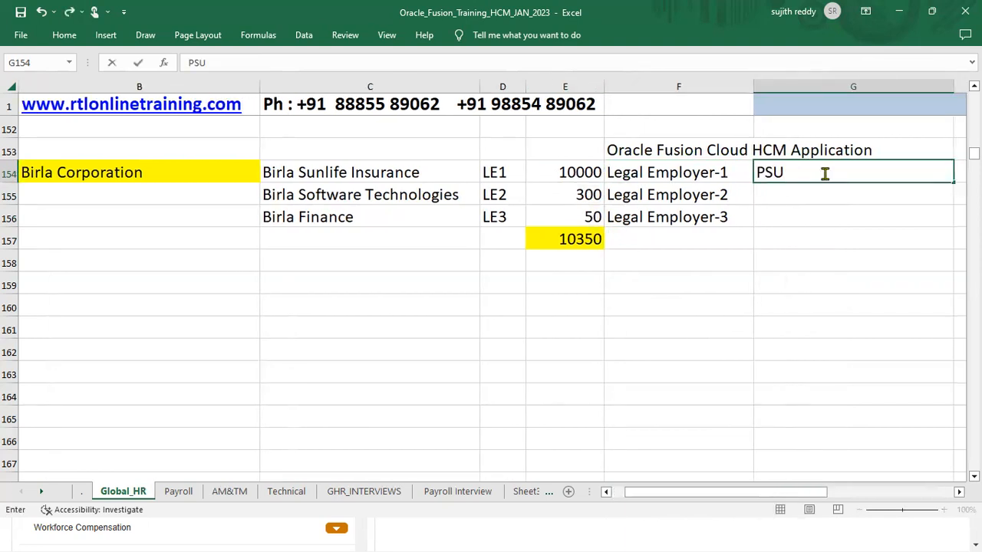
key("Return")
left_click_drag(955, 85, 831, 86)
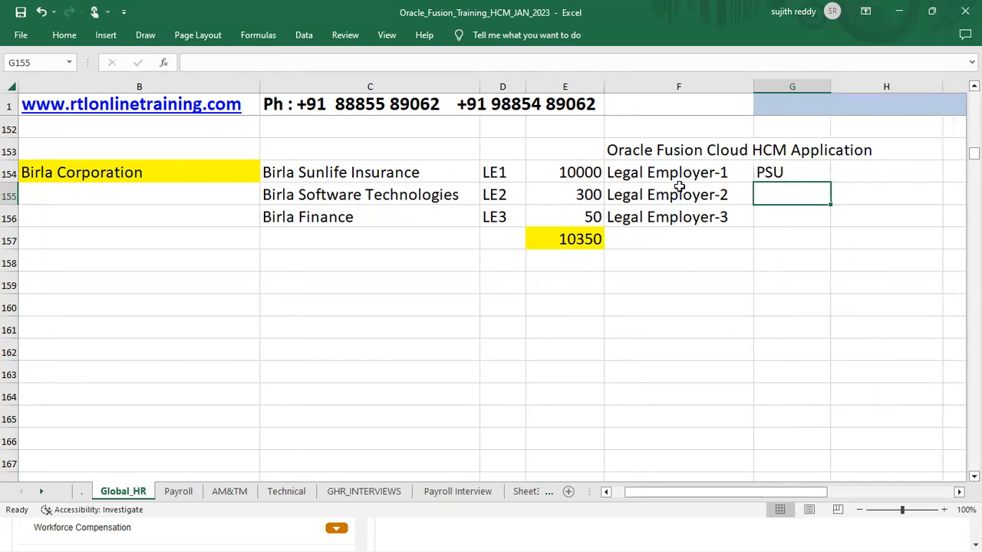
- Compare the Birla Sunlife Insurance row, including its legal employer and PSU entries, with the rows of the other two companies
left_click_drag(434, 175, 764, 172)
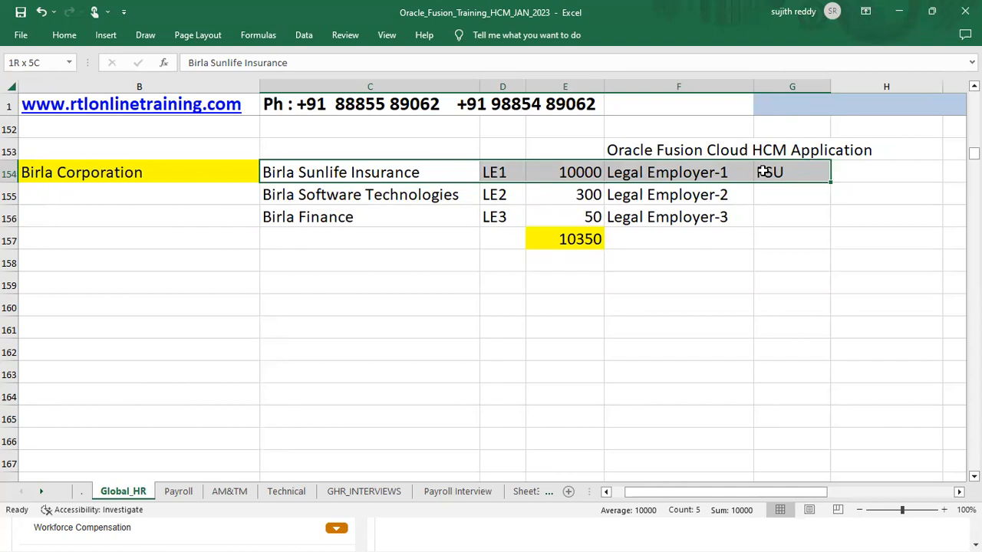
left_click(508, 172)
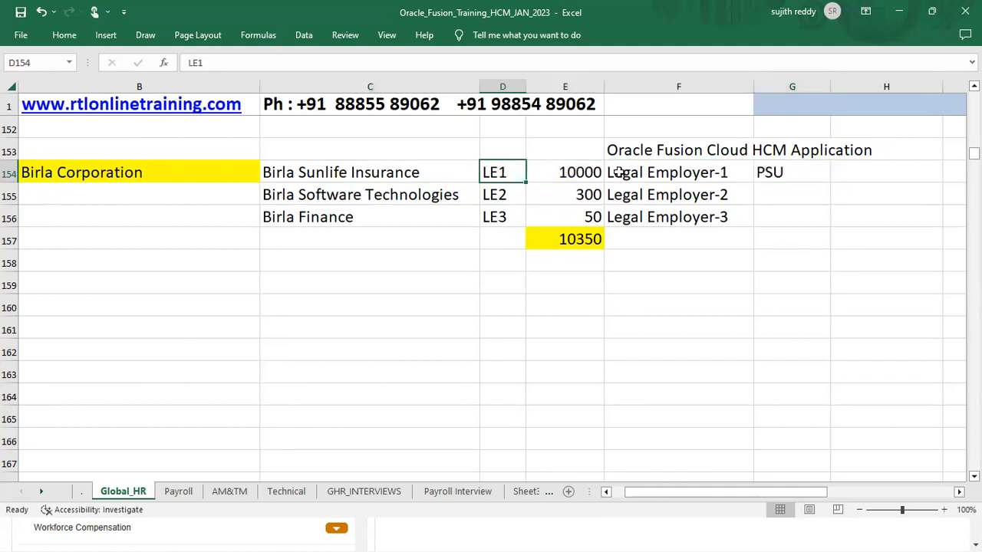
left_click(659, 173)
left_click(787, 170)
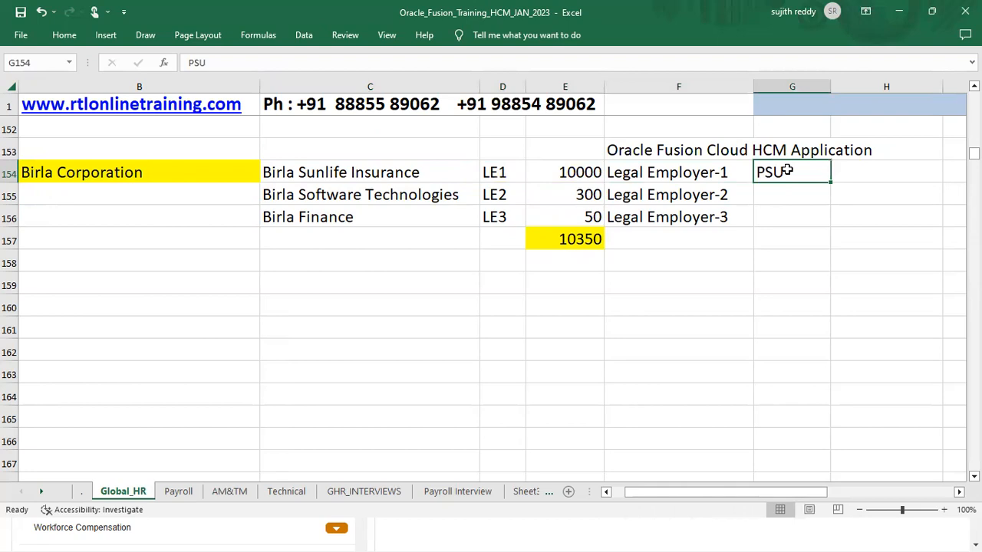
left_click(381, 175)
left_click_drag(381, 194, 694, 217)
left_click(771, 172)
left_click_drag(427, 195, 635, 219)
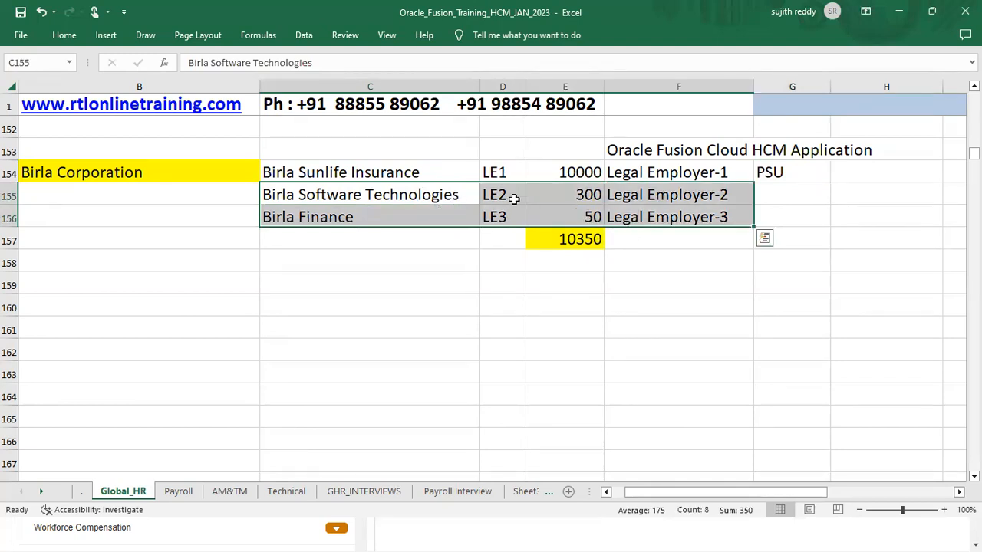
left_click(424, 172)
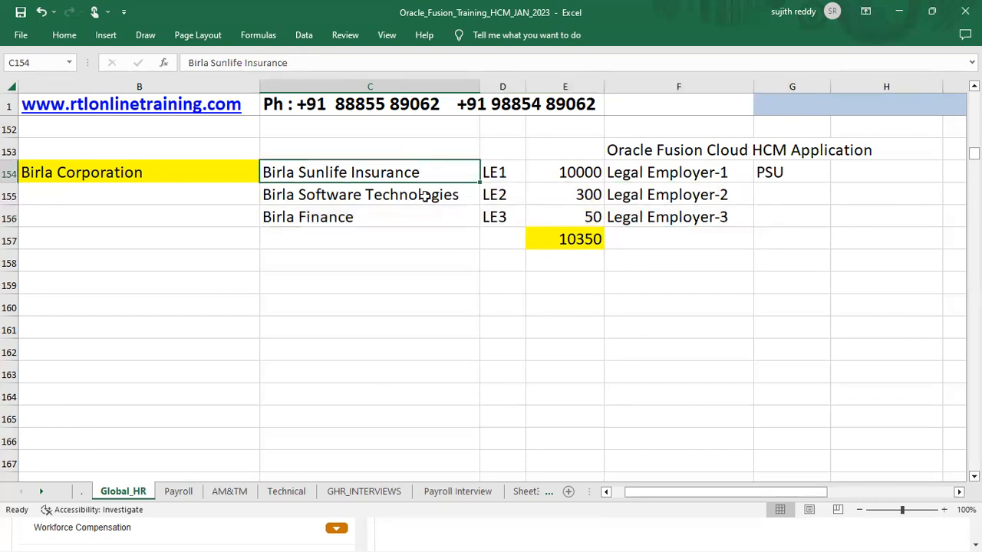
left_click_drag(425, 195, 423, 217)
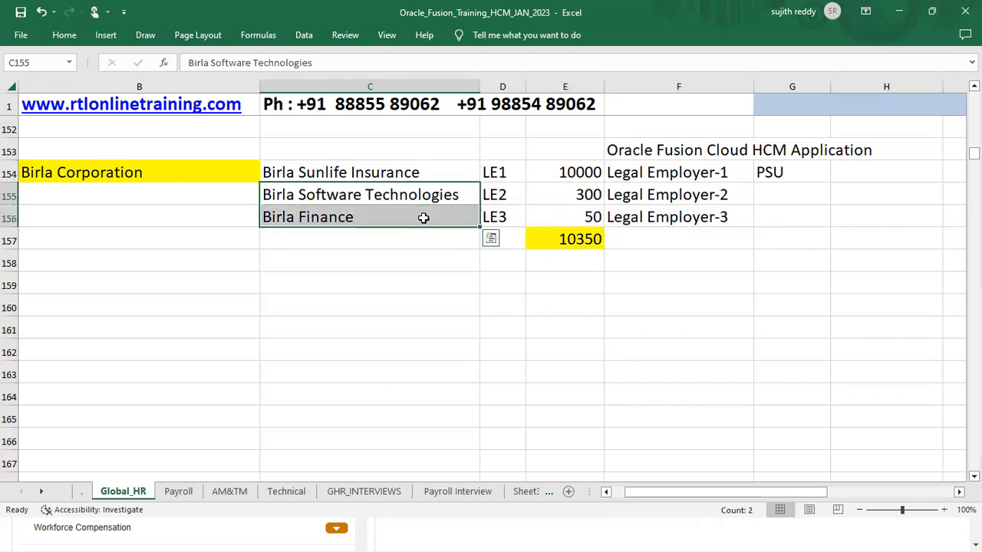
left_click(436, 173)
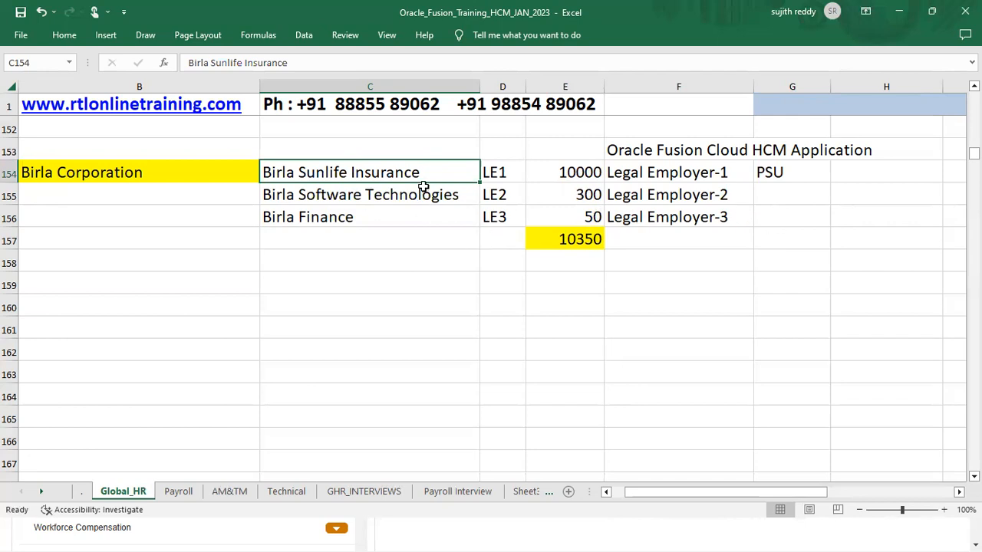
left_click_drag(423, 170, 430, 220)
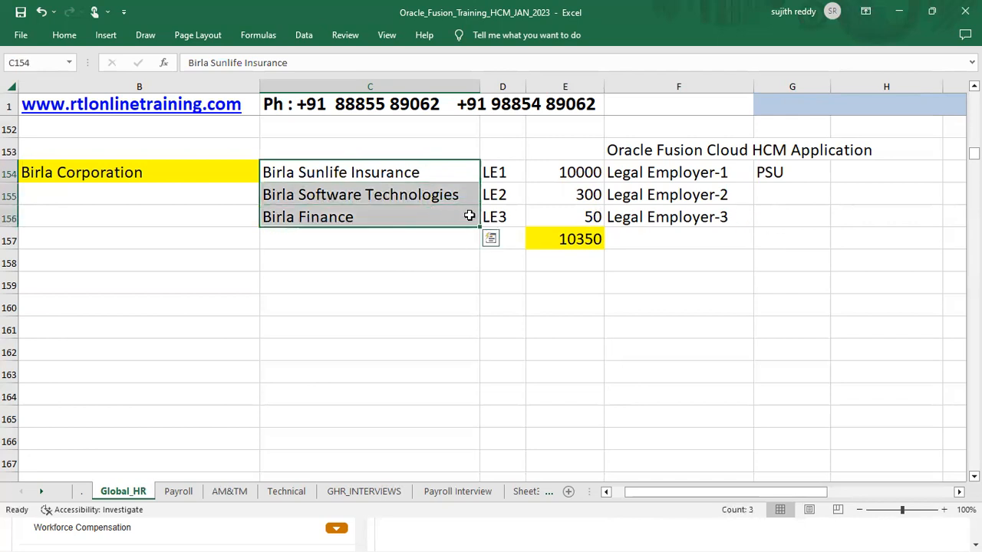
- Review the Birla Software Technologies and Birla Finance rows and the PSU cells beside the three legal employers
left_click_drag(523, 197, 573, 194)
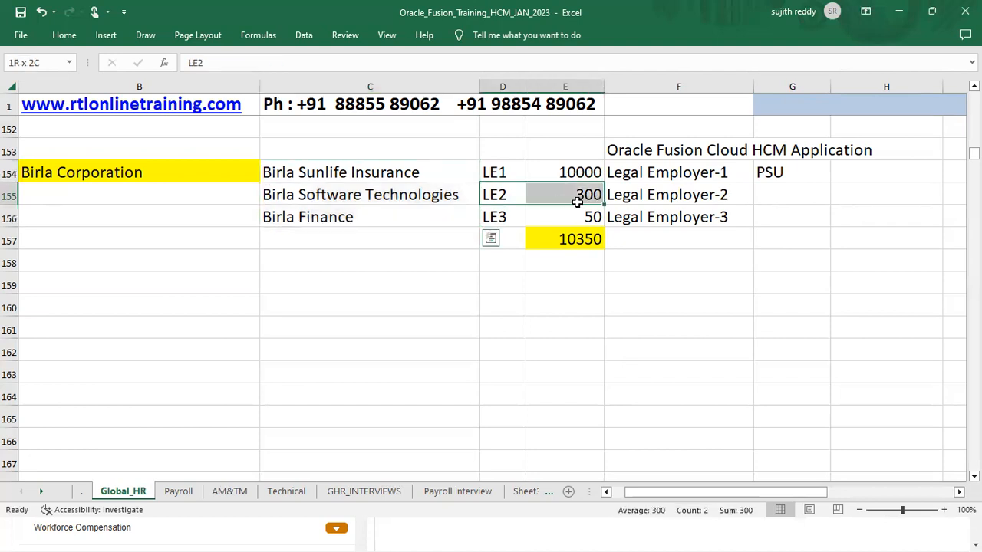
left_click_drag(465, 195, 560, 202)
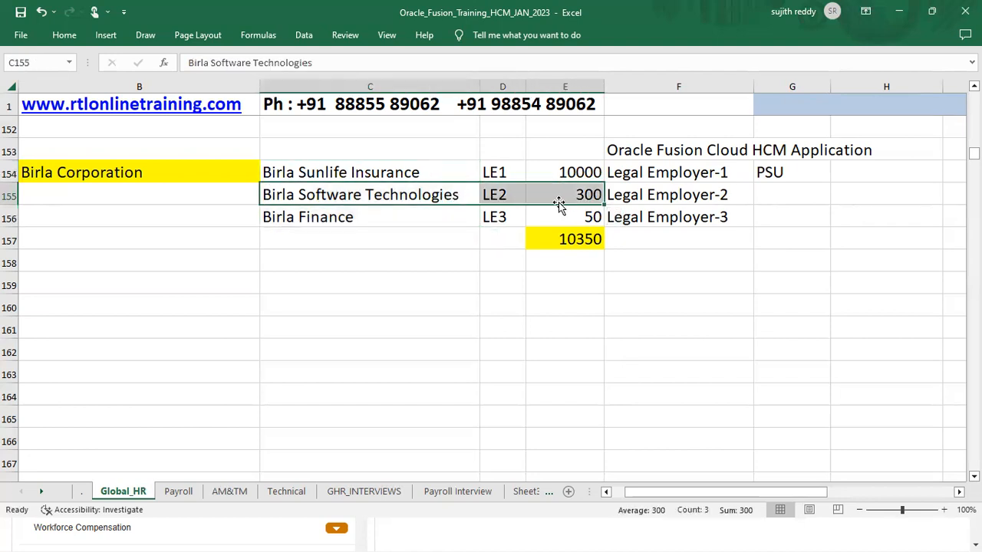
left_click_drag(421, 222, 581, 220)
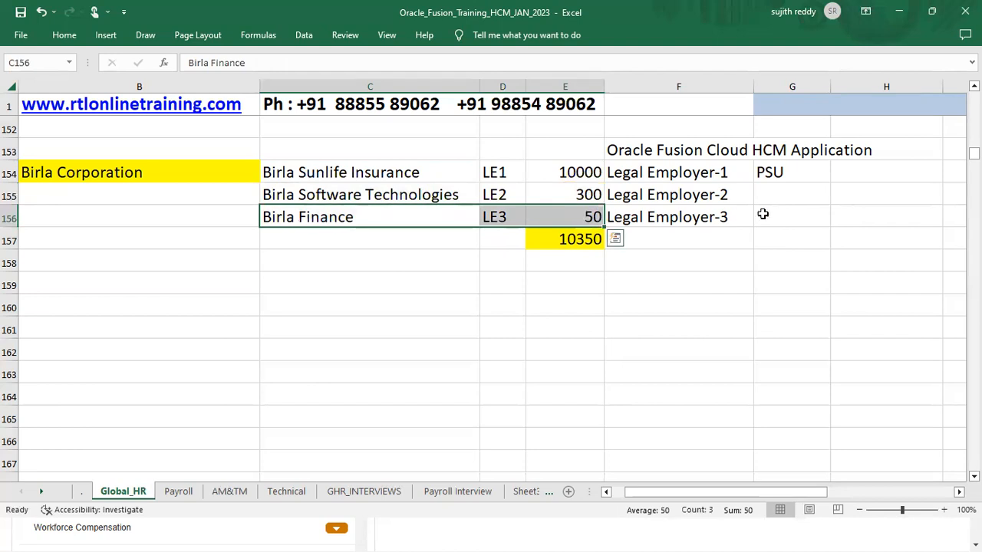
left_click_drag(798, 177, 795, 210)
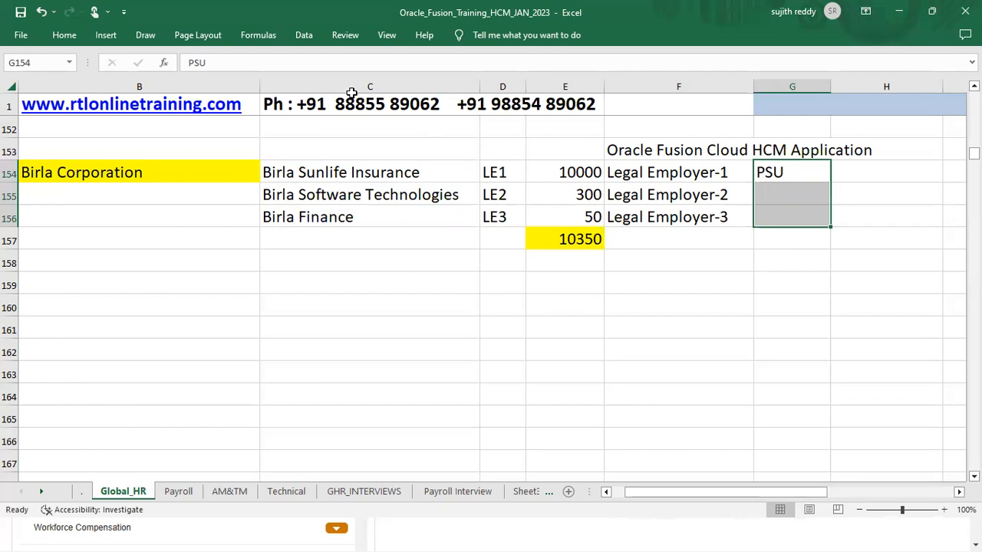
left_click(238, 59)
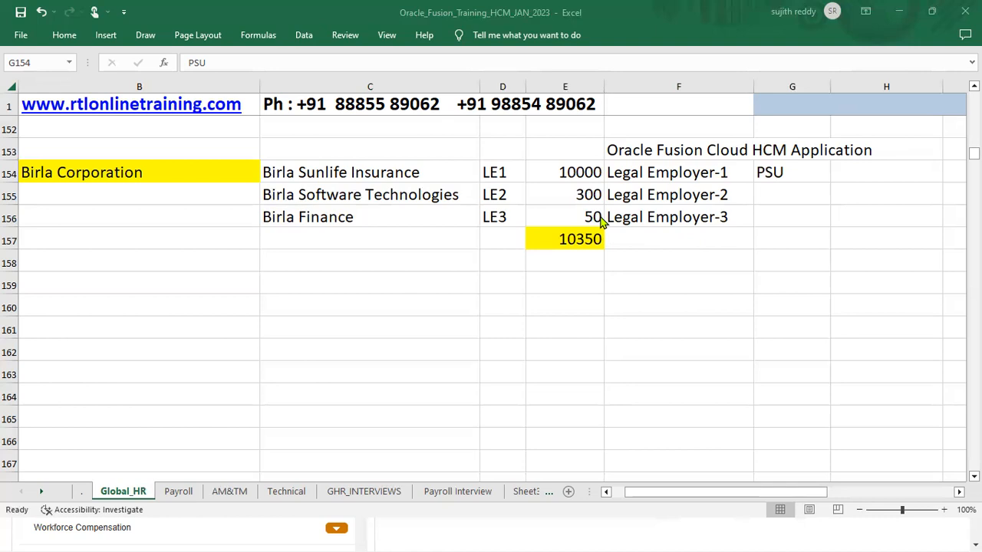
- Switch from Excel to Oracle Fusion, open the Manage Legal Addresses task and start a new location
left_click(901, 10)
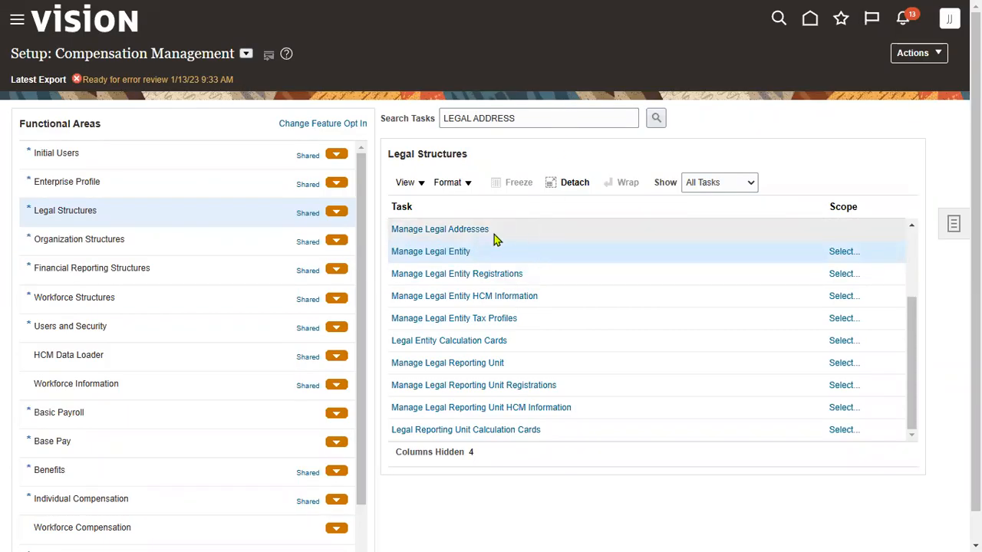
left_click(469, 230)
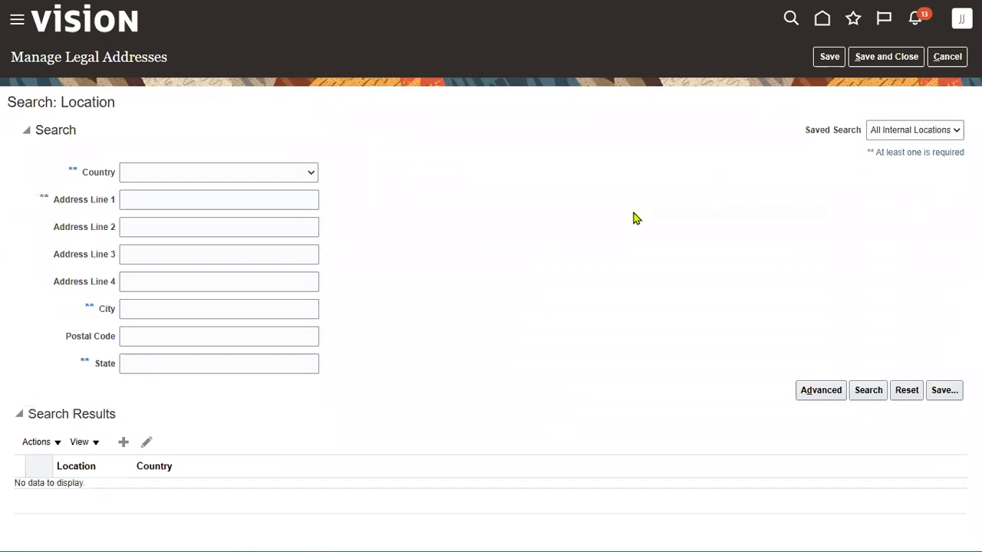
left_click(123, 444)
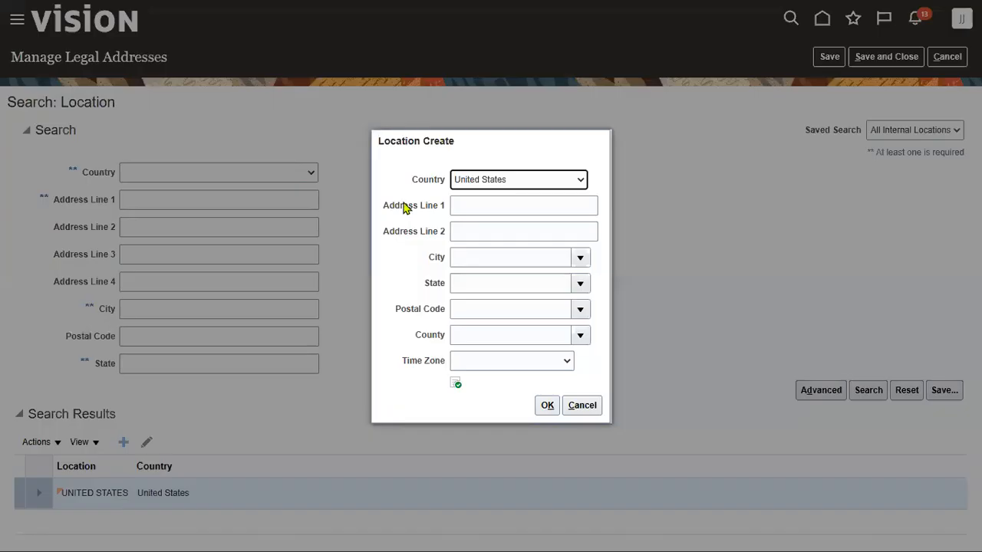
- Enter "Birls_Insurence Address" as Address Line 1 of the new United States location
left_click(513, 205)
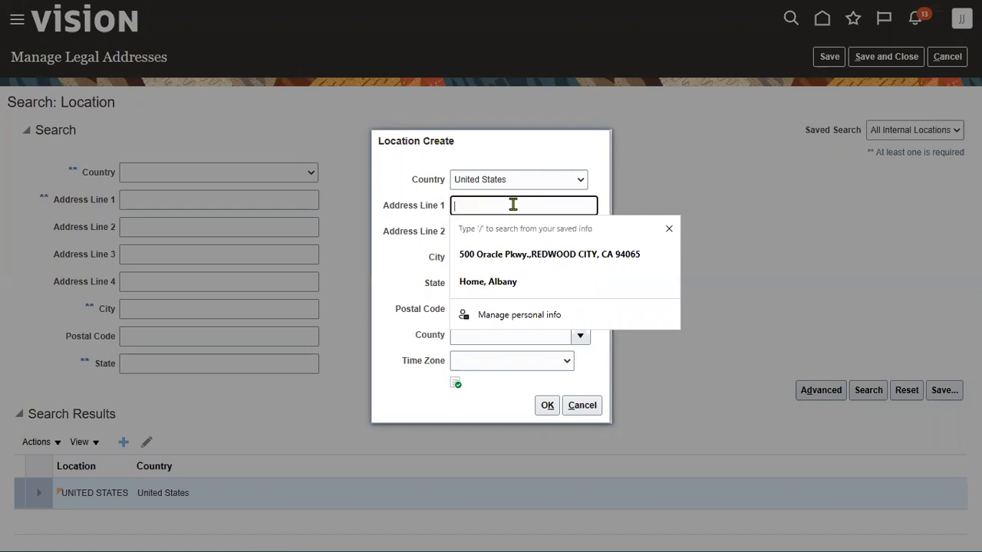
left_click(535, 139)
left_click(493, 207)
type("Bi")
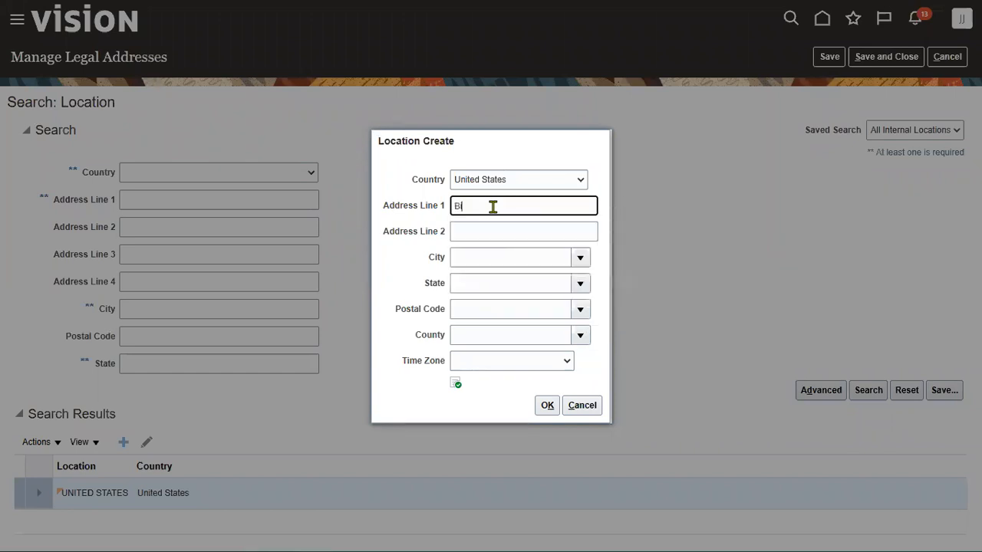
type("rls_Insurence Address")
- Set the new location's country to India to load the Indian address fields
left_click(548, 181)
left_click(548, 183)
type("in")
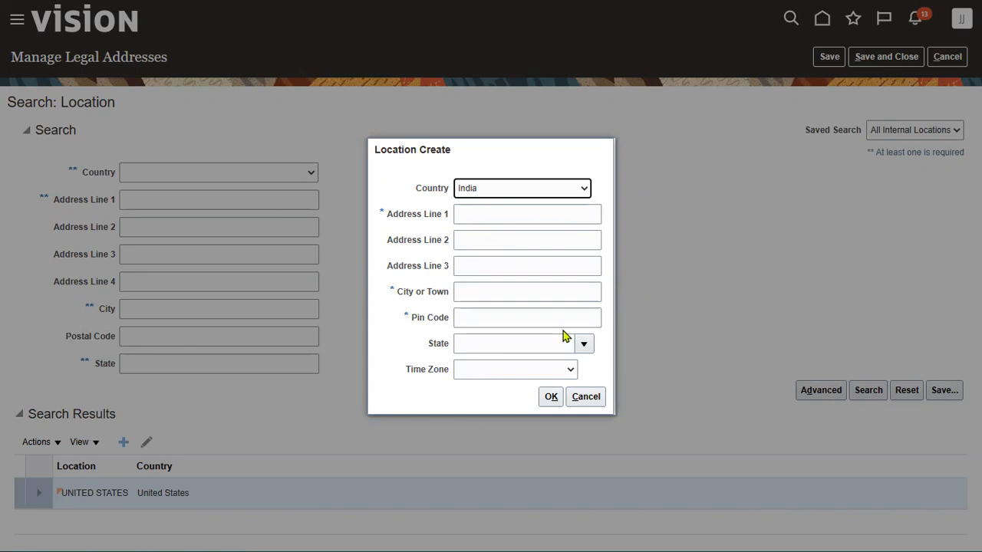
- Switch to Paint, start a new blank picture and paste the captured screen image into it
key("super")
left_click(254, 274)
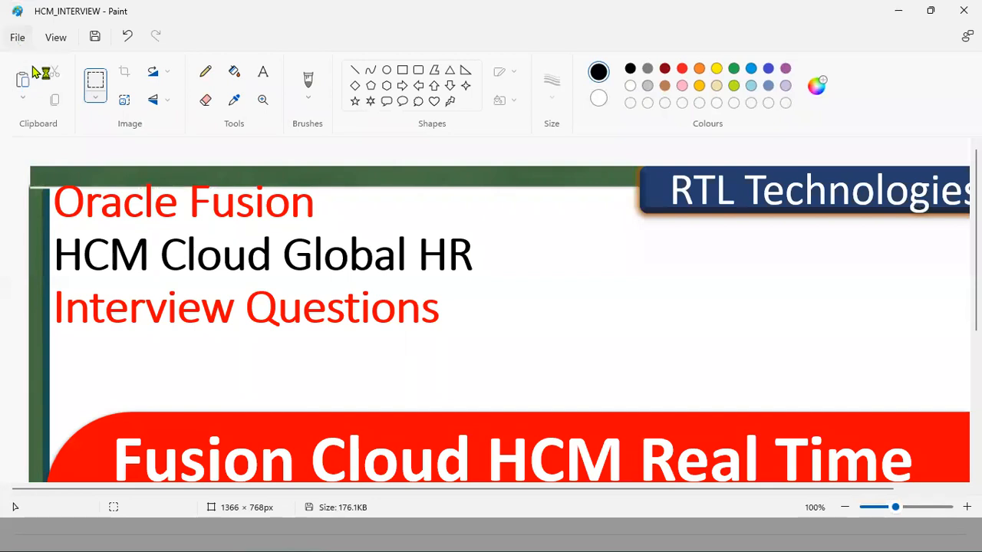
left_click(39, 70)
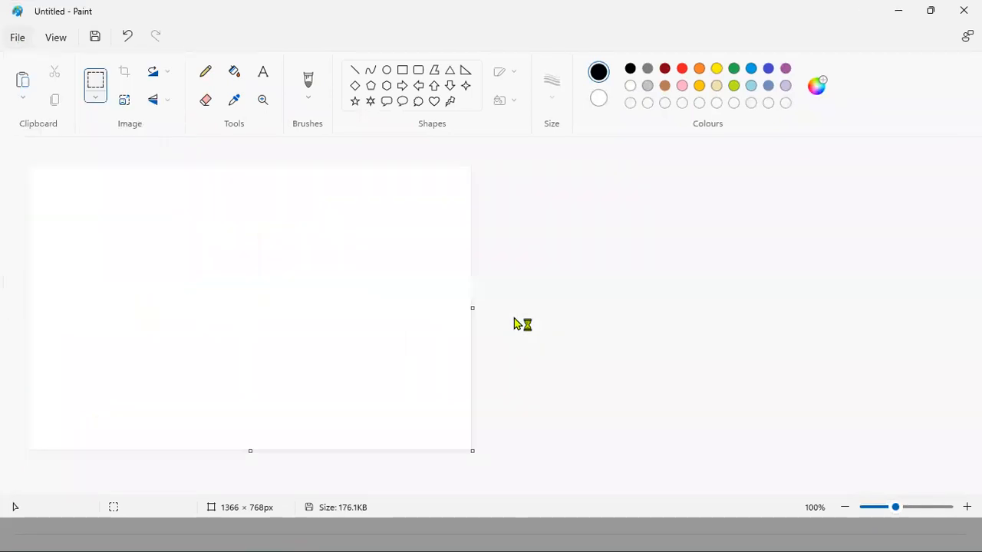
key("ctrl+v")
left_click_drag(685, 368, 655, 265)
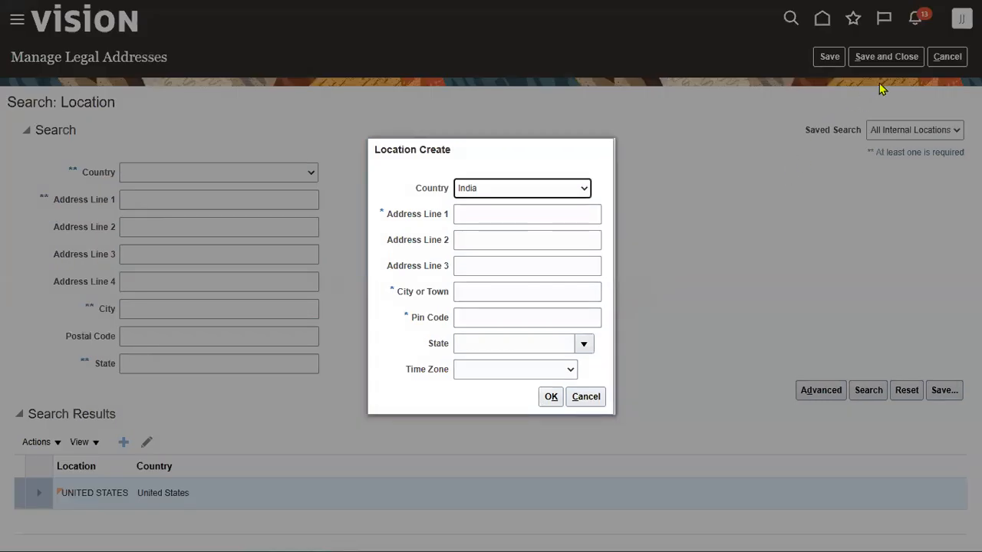
- Discard the new location in Oracle Fusion and leave Manage Legal Addresses without saving
left_click(586, 396)
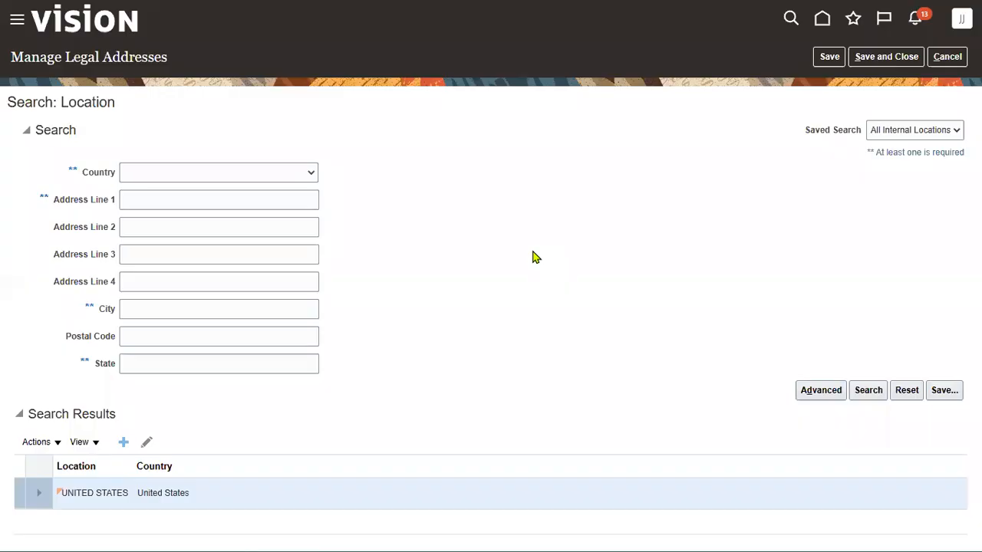
left_click(947, 56)
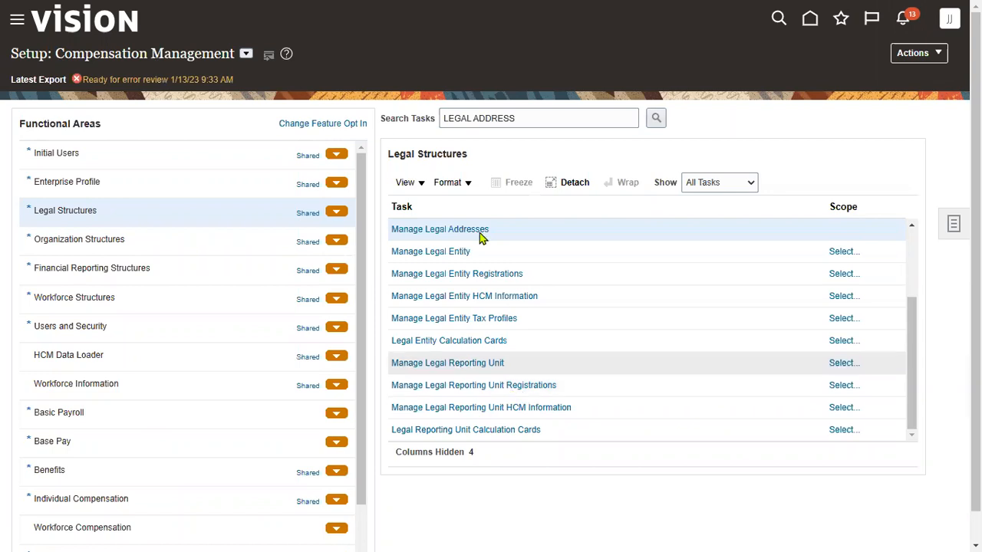
- Search the Compensation Management setup tasks for "address" and dismiss the results
triple_click(530, 119)
type("address")
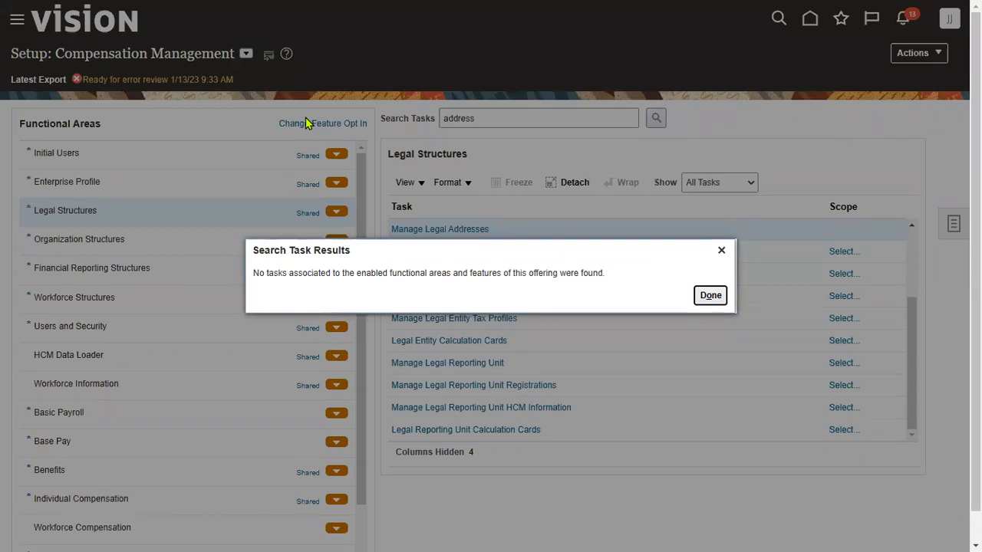
left_click(715, 293)
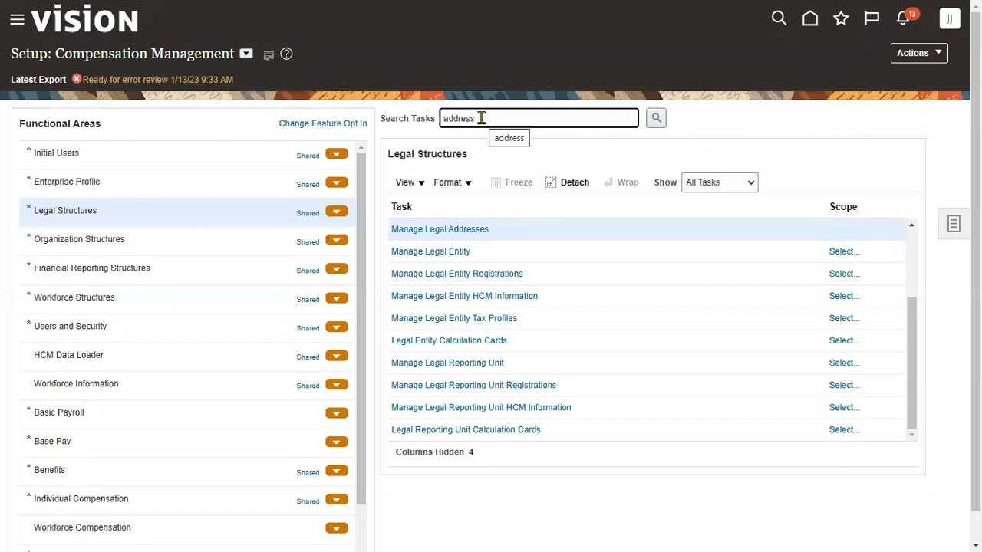
- Change the setup offering from Compensation Management to Workforce Deployment
left_click_drag(56, 54, 235, 54)
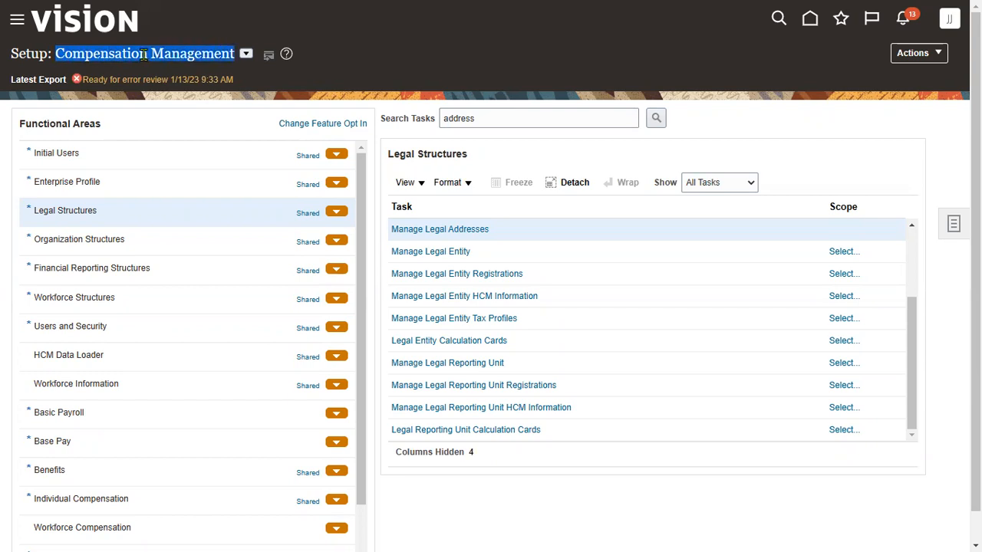
left_click(246, 54)
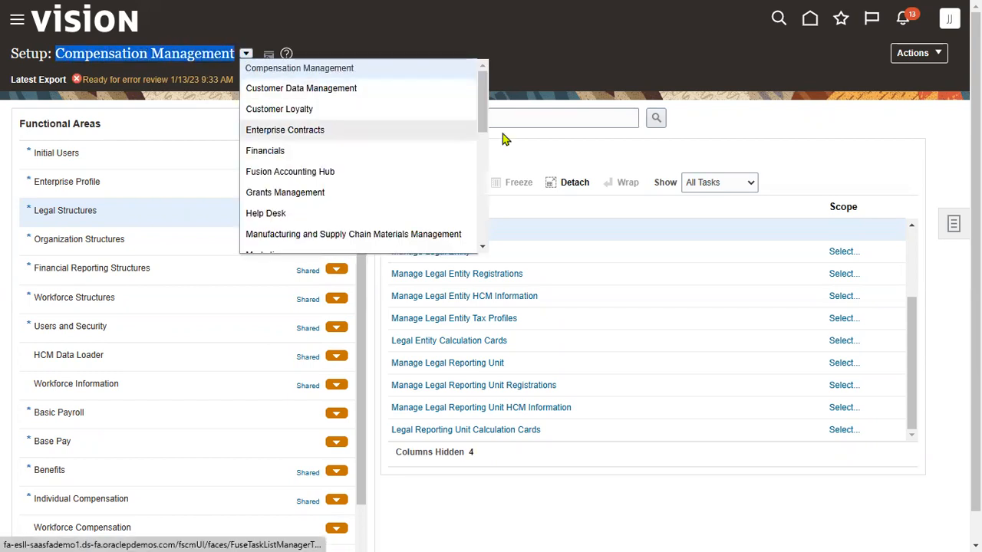
left_click_drag(484, 117, 493, 235)
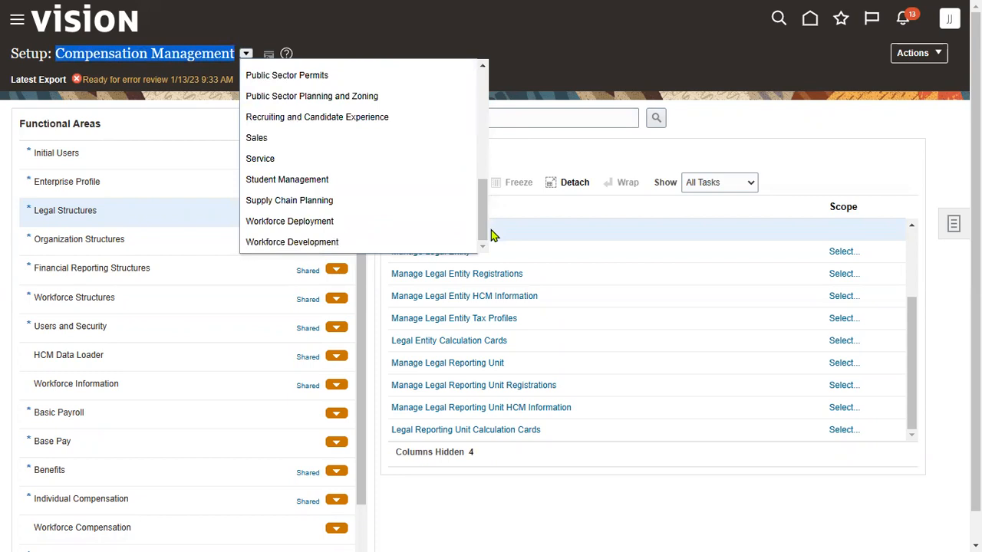
left_click(407, 222)
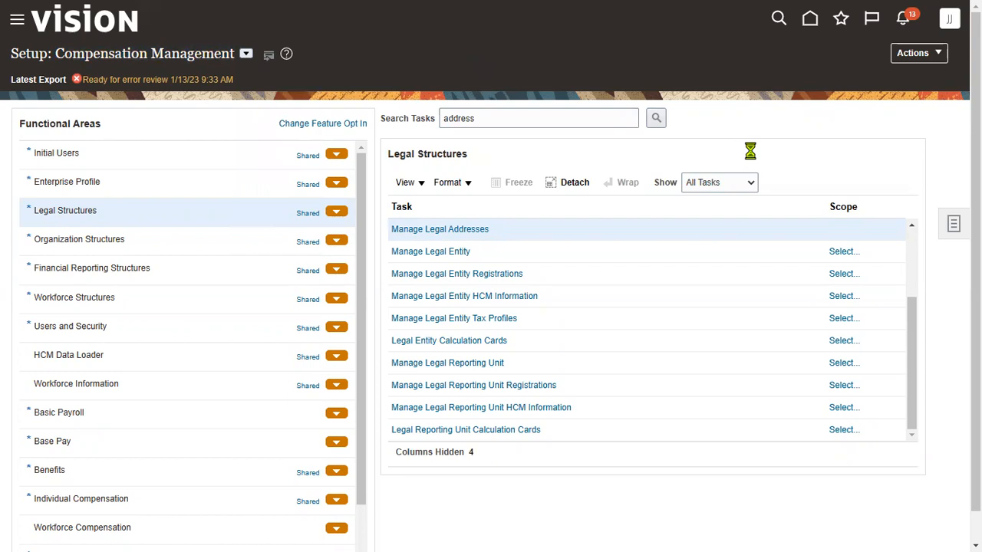
- Search the Workforce Deployment tasks for "address" and for "Format", dismissing each set of results
left_click(656, 111)
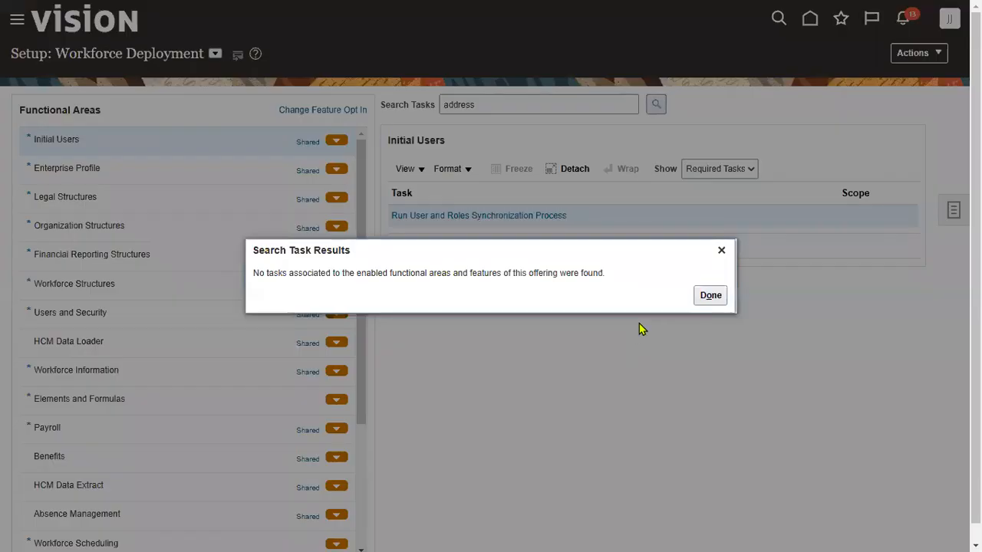
left_click(709, 296)
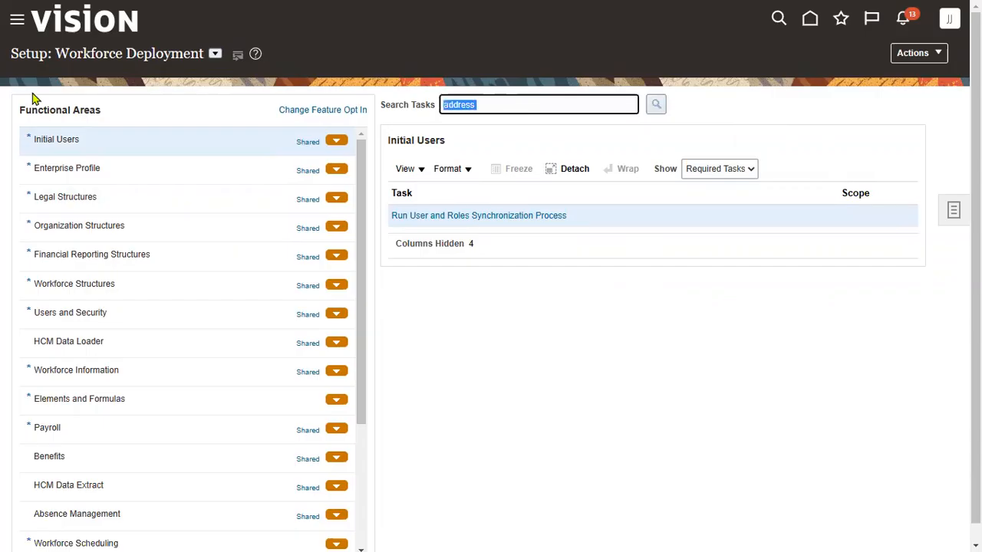
type("Format")
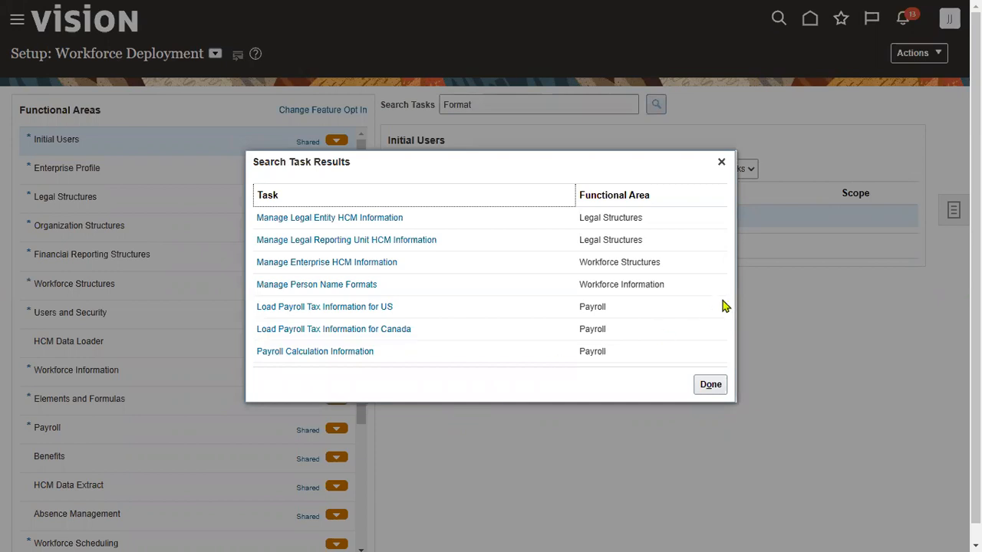
left_click(721, 162)
- Open the general setup search page, search for "style" and look through the matching tasks and business objects
left_click(953, 211)
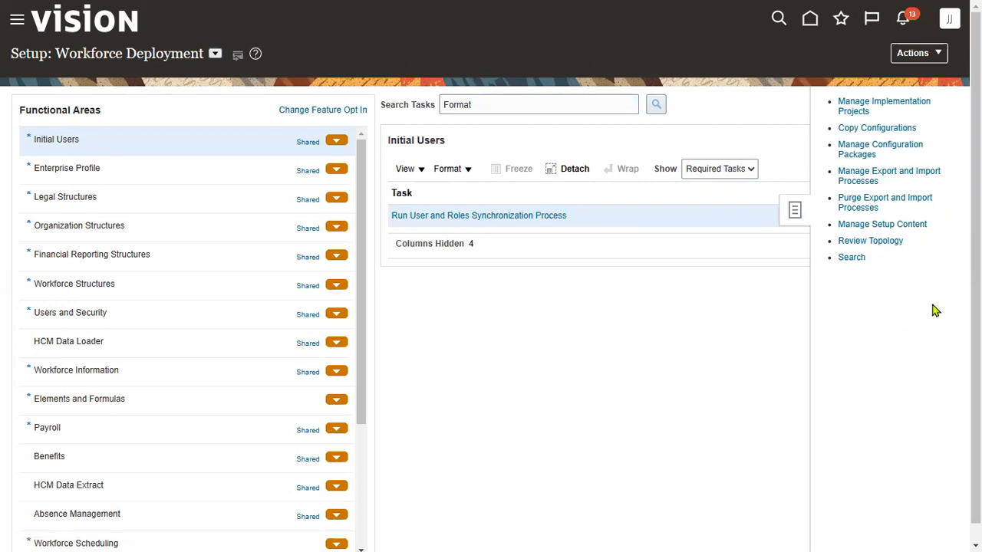
left_click(852, 259)
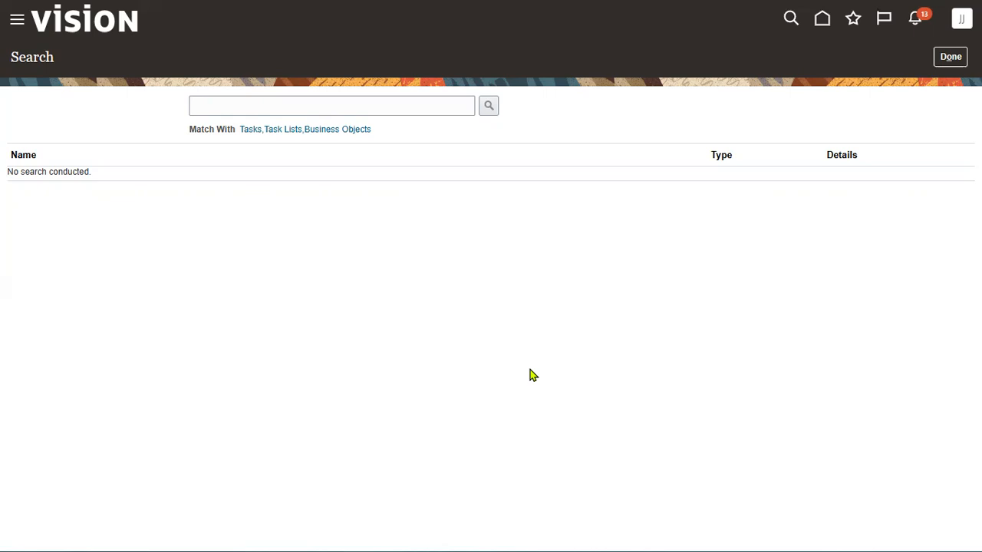
left_click(379, 102)
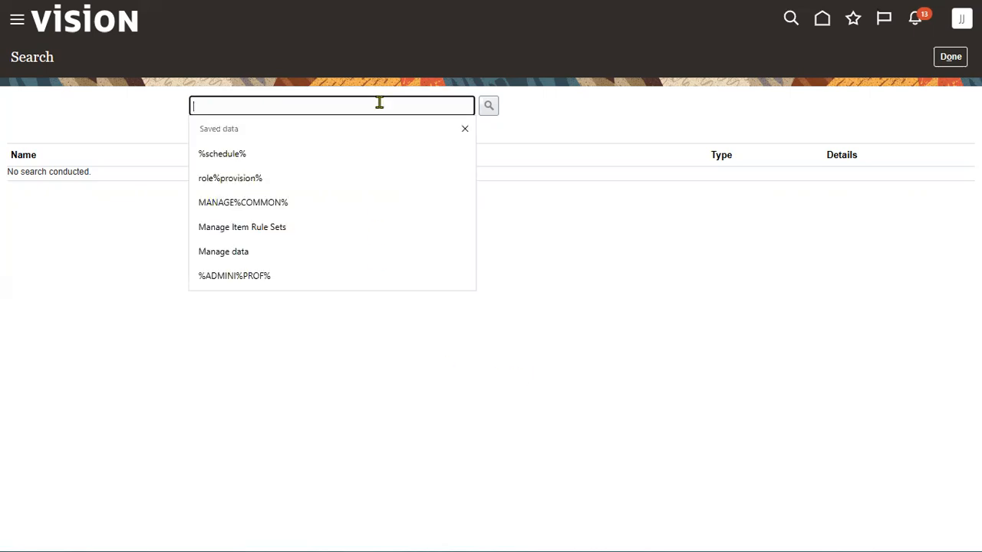
type("style")
key("Return")
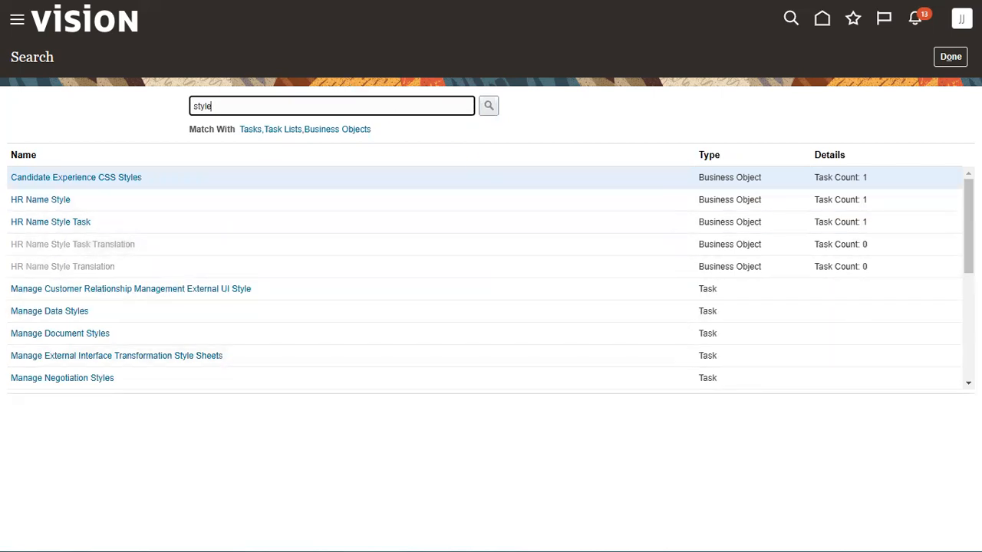
left_click(968, 322)
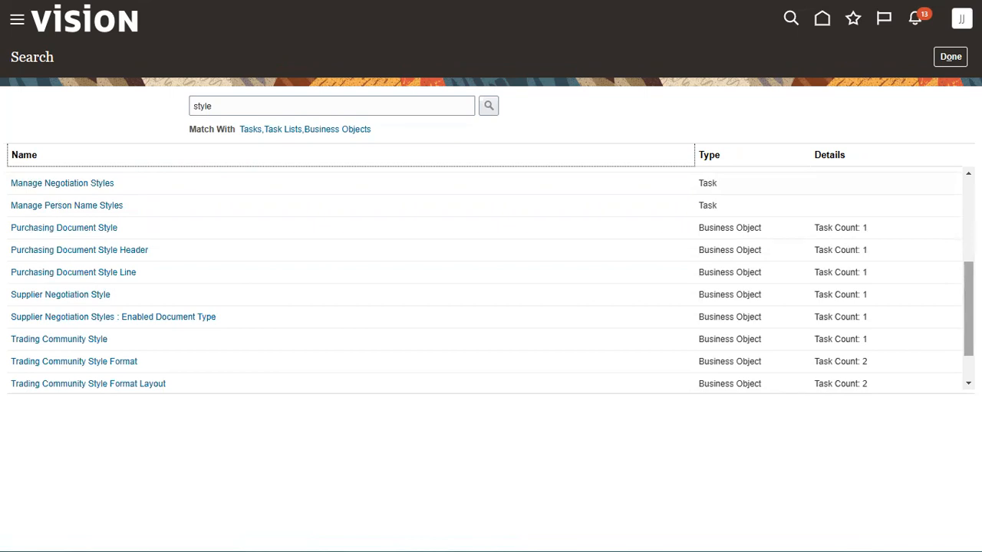
scroll(491, 360, "down", 2)
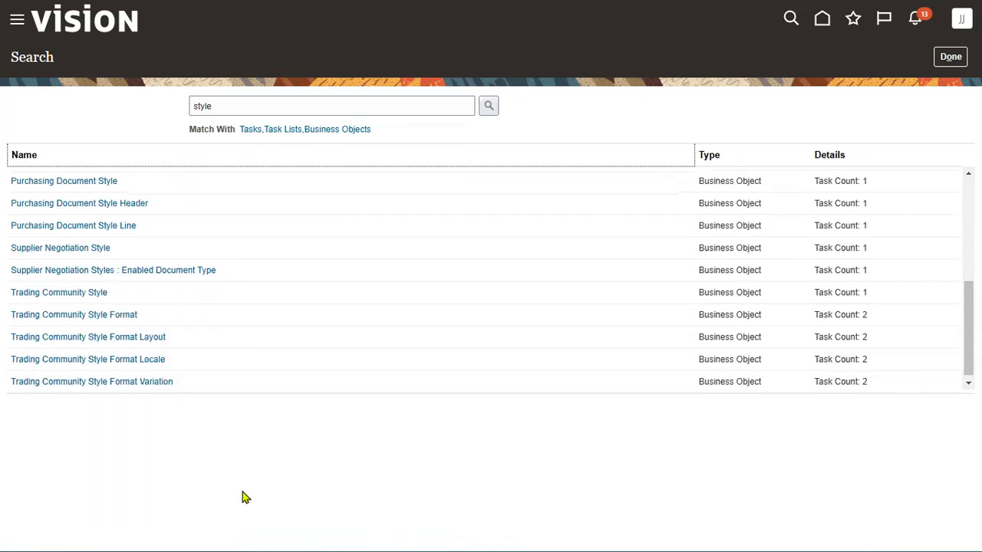
- Search the setup tasks for "Address Format" and open the Manage Address Formats task
left_click(259, 100)
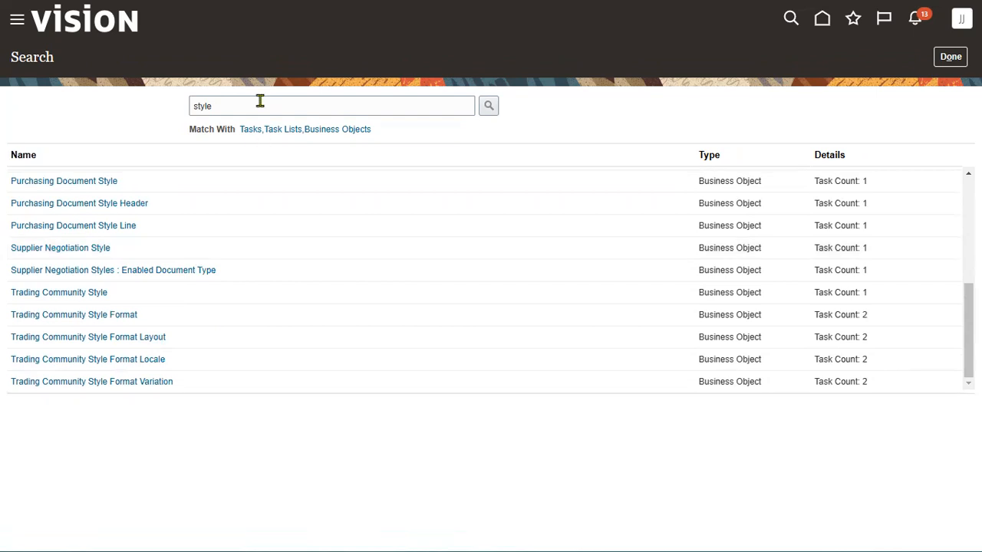
type("A")
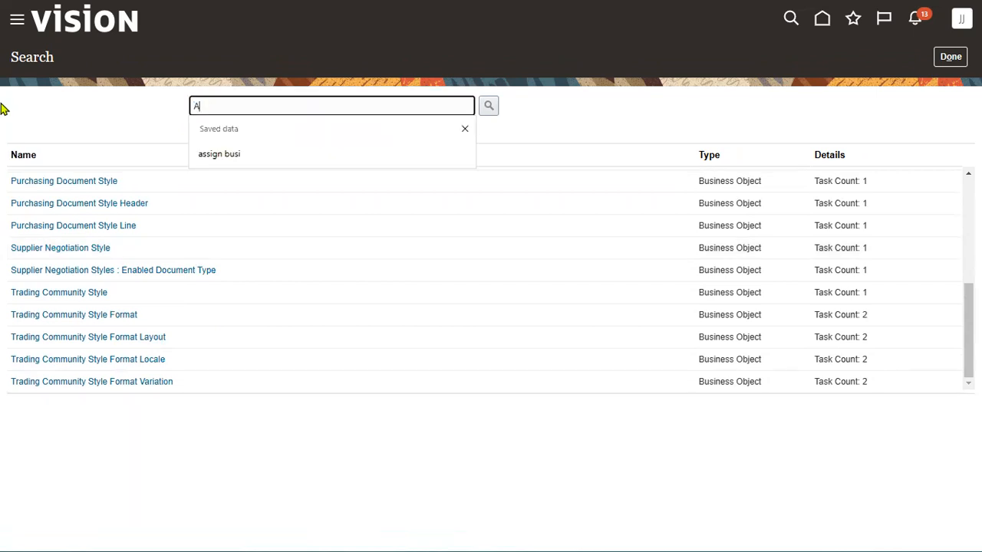
type("ddress Format")
key("Return")
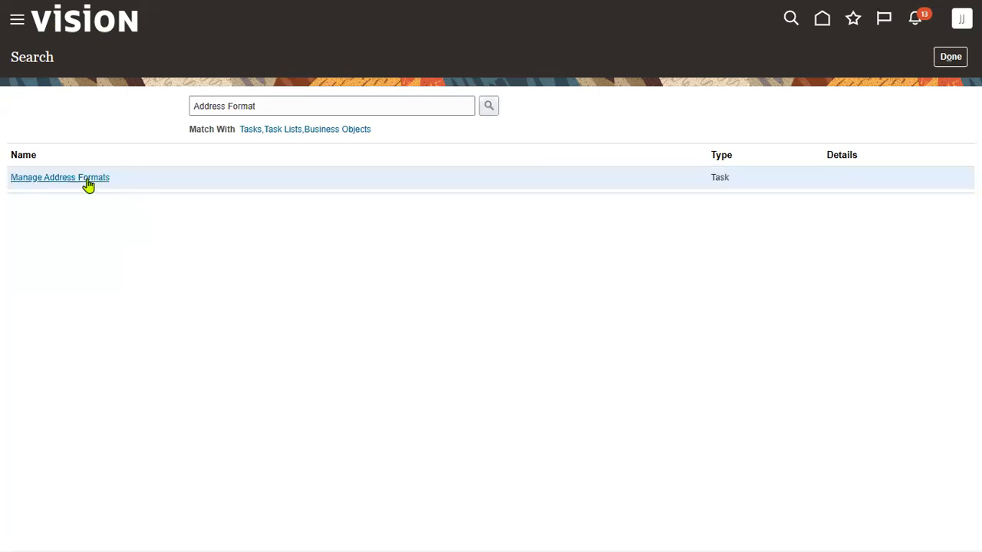
left_click(86, 178)
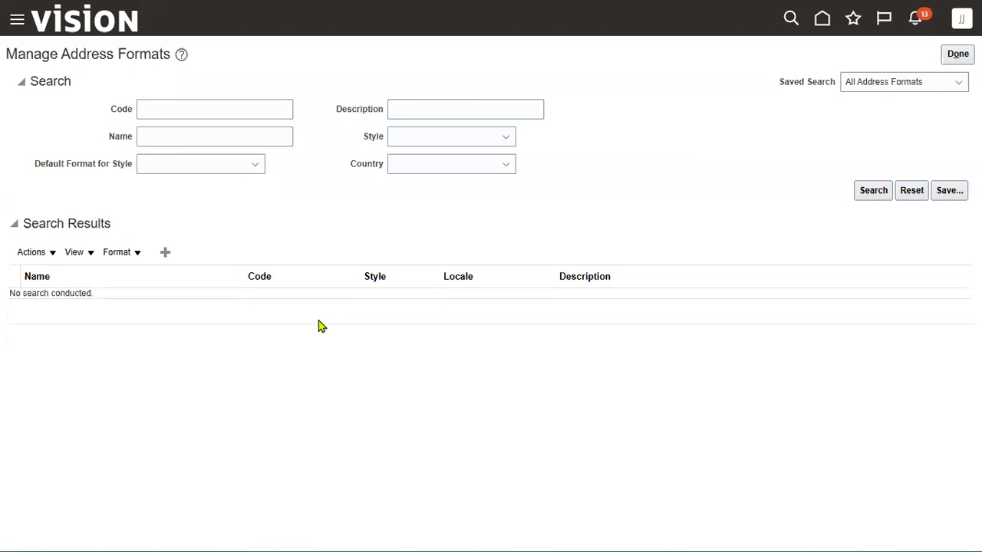
- Search the address formats for the country India and open the Indian HCM Address Format
left_click(422, 166)
left_click(423, 166)
type("India")
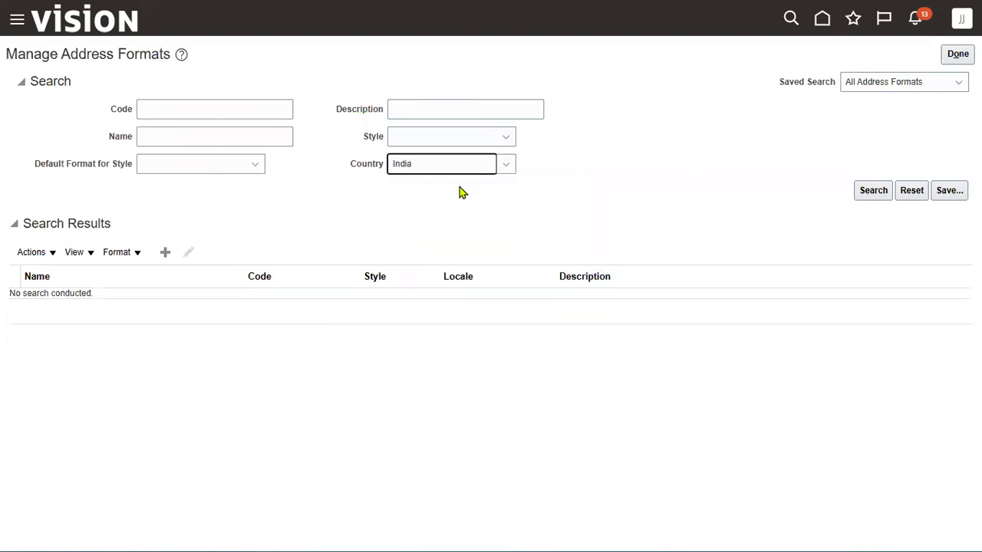
left_click(881, 193)
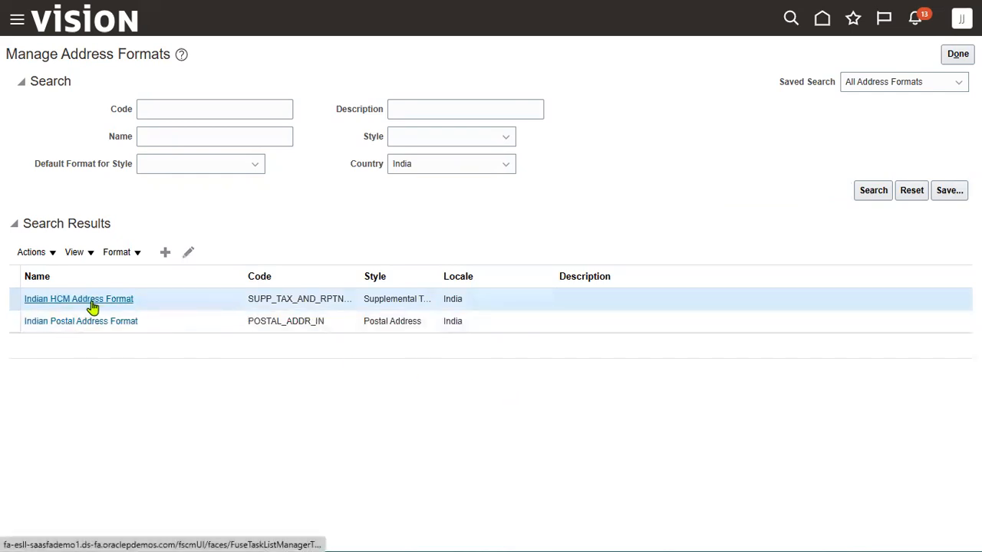
left_click(215, 322)
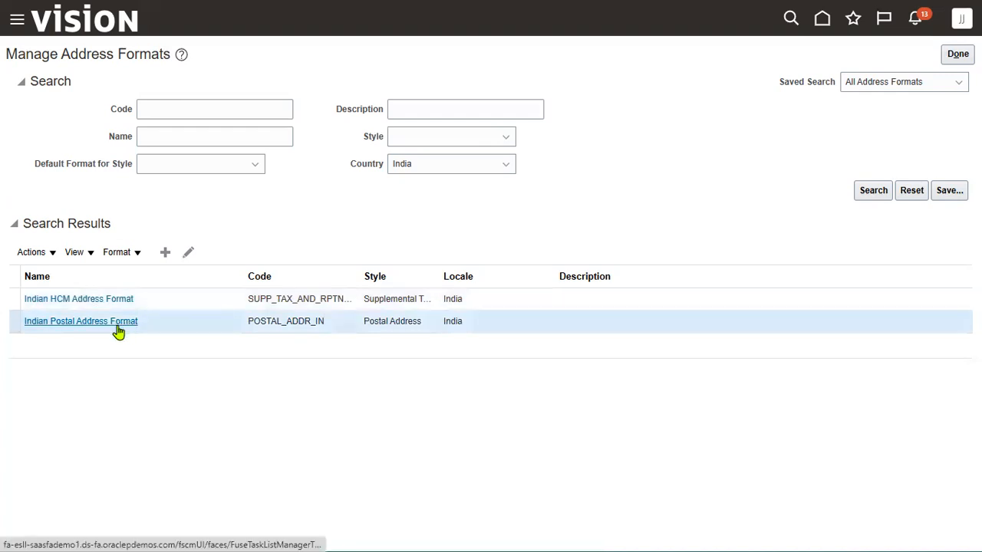
left_click(154, 302)
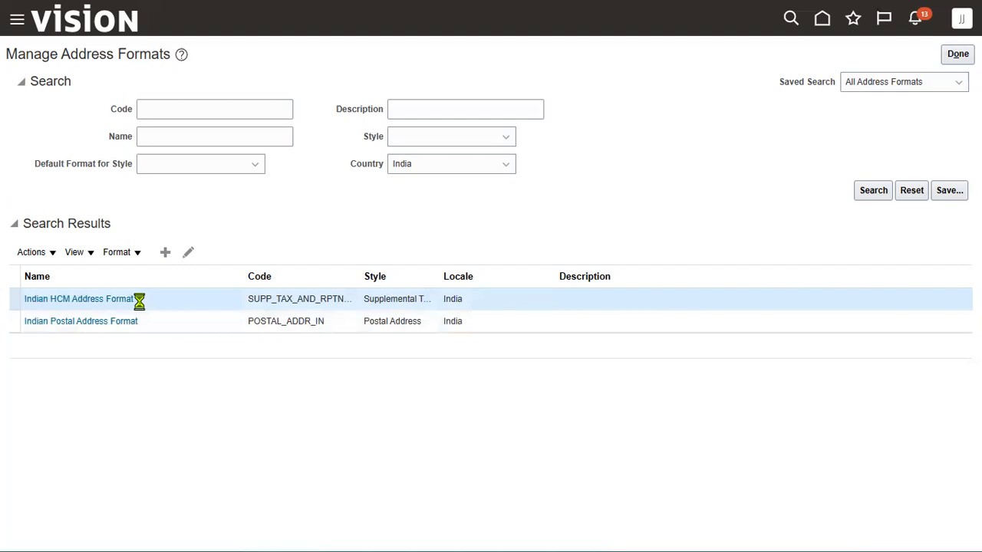
left_click(116, 301)
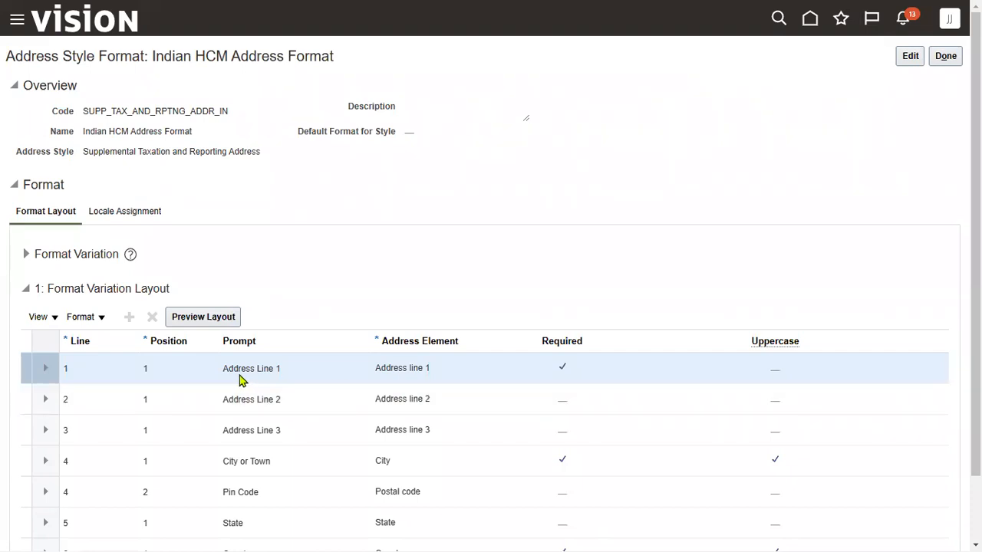
- Compare the Indian HCM Address Format's line layout and required elements with the Location Create screenshot in Paint
scroll(176, 376, "down", 1)
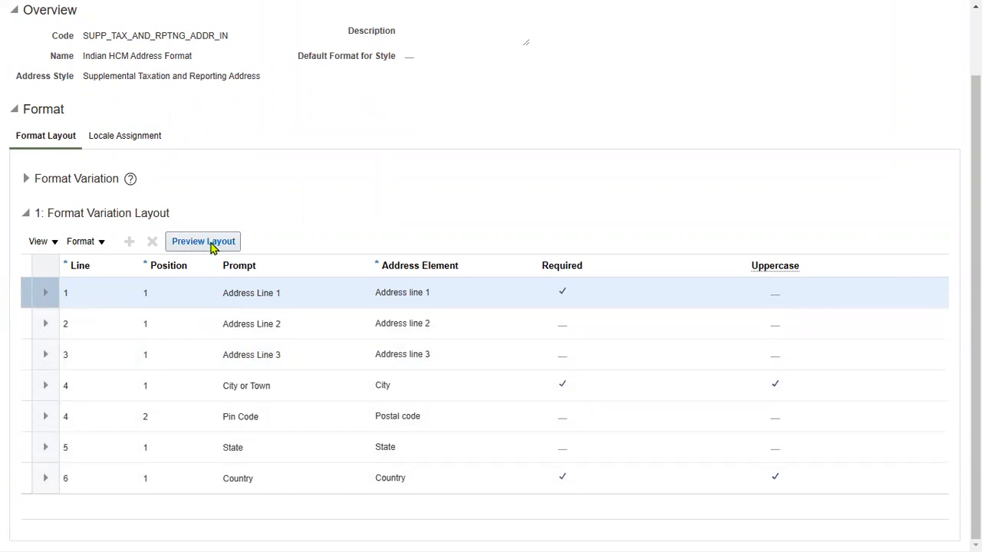
key("alt+Tab")
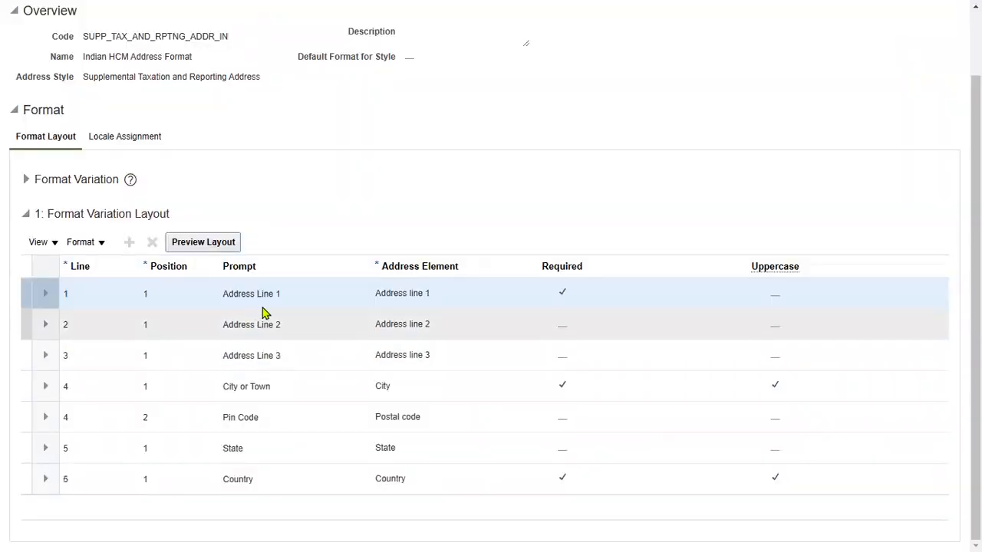
key("alt+Tab")
key("alt+Tab")
key("alt+Tab")
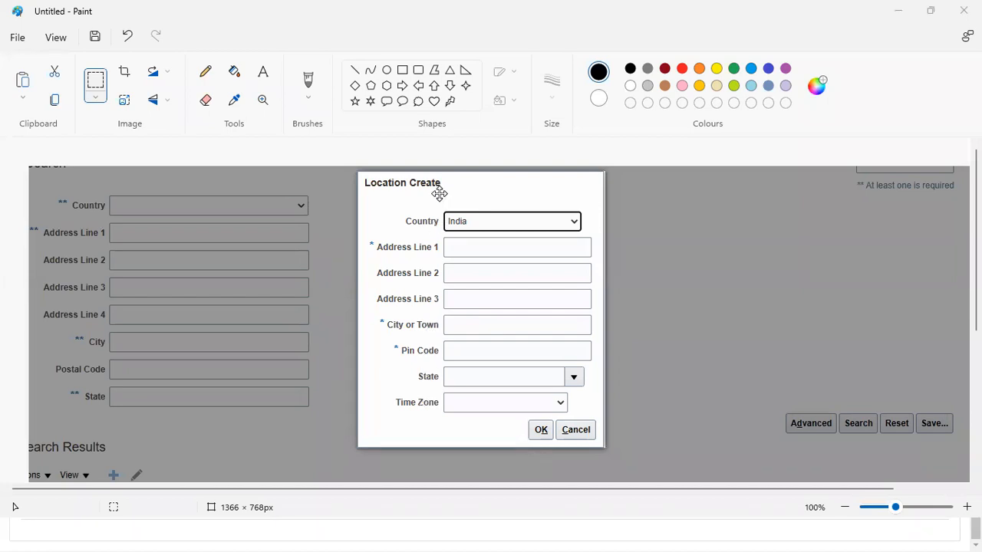
key("alt+Tab")
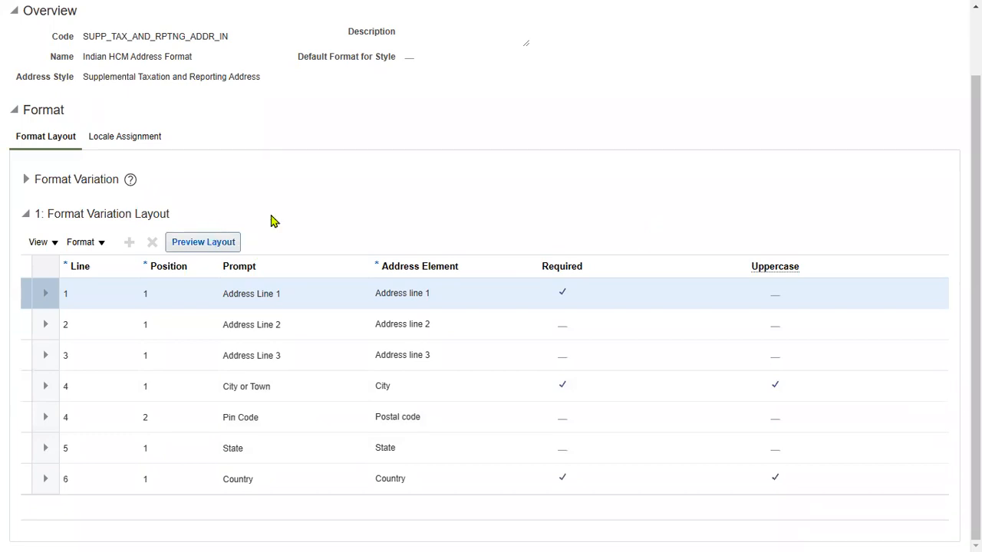
- Close the Indian HCM Address Format and leave the address formats and task search pages, returning to the setup overview
scroll(273, 219, "up", 2)
left_click(945, 57)
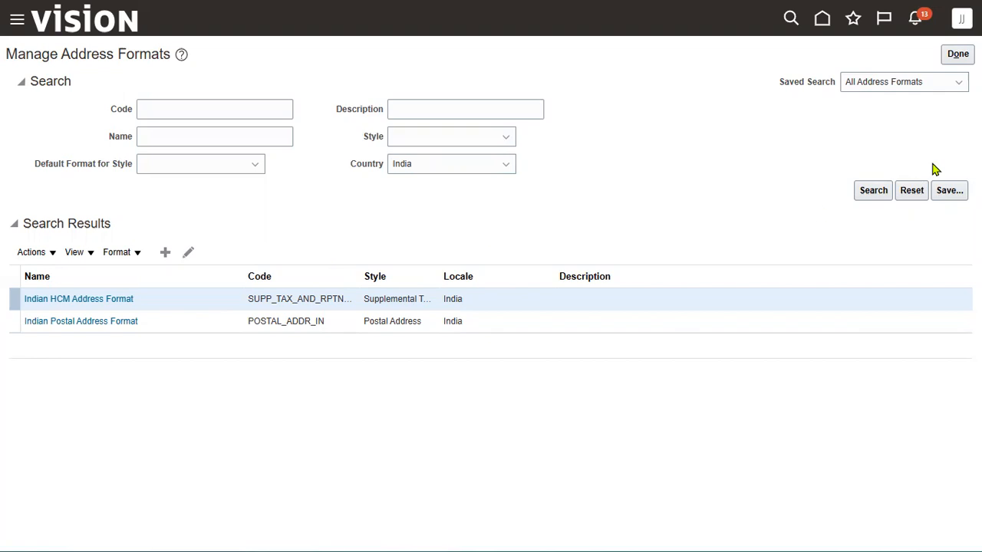
left_click(958, 53)
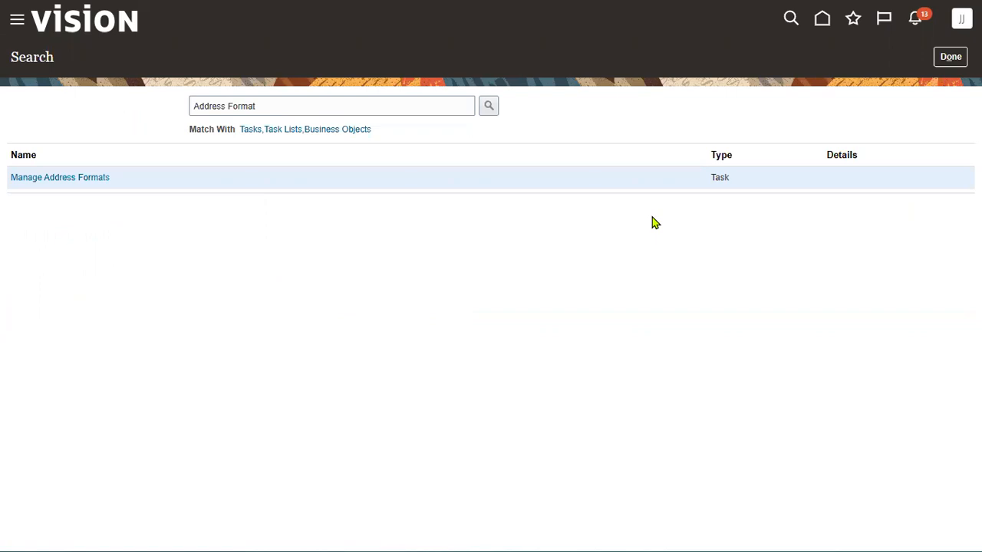
left_click(950, 57)
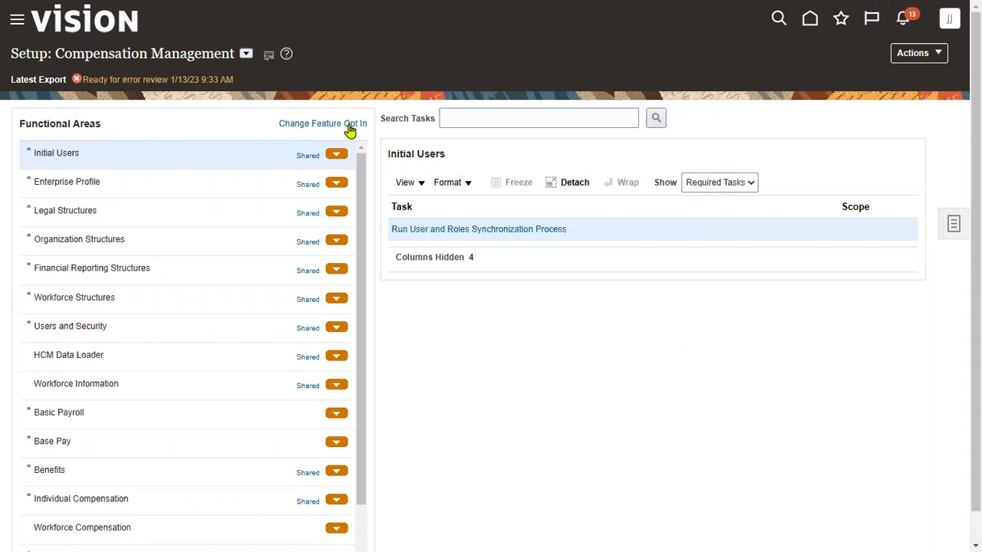
- Search the setup tasks for "LEGAL ADDRESS"
left_click(486, 122)
type("legal")
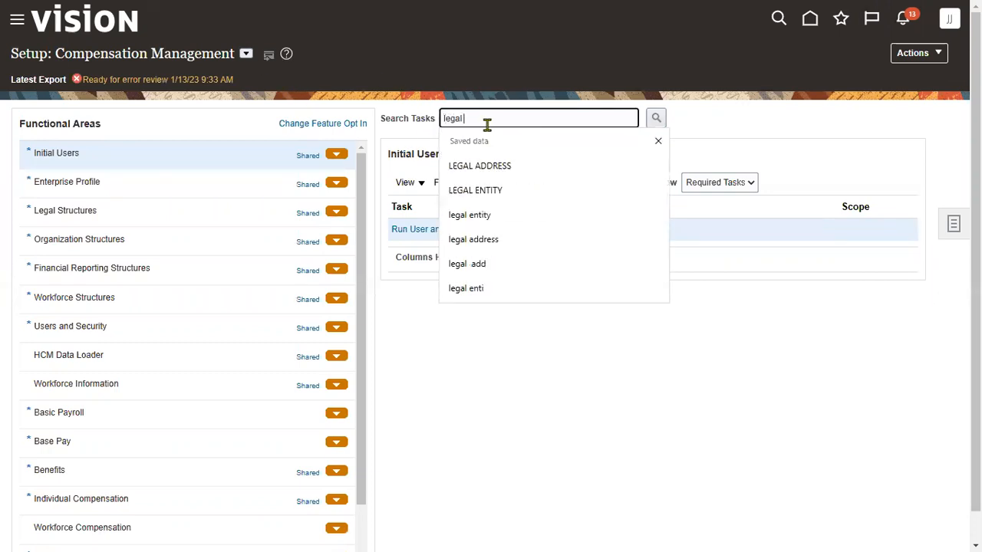
left_click(503, 173)
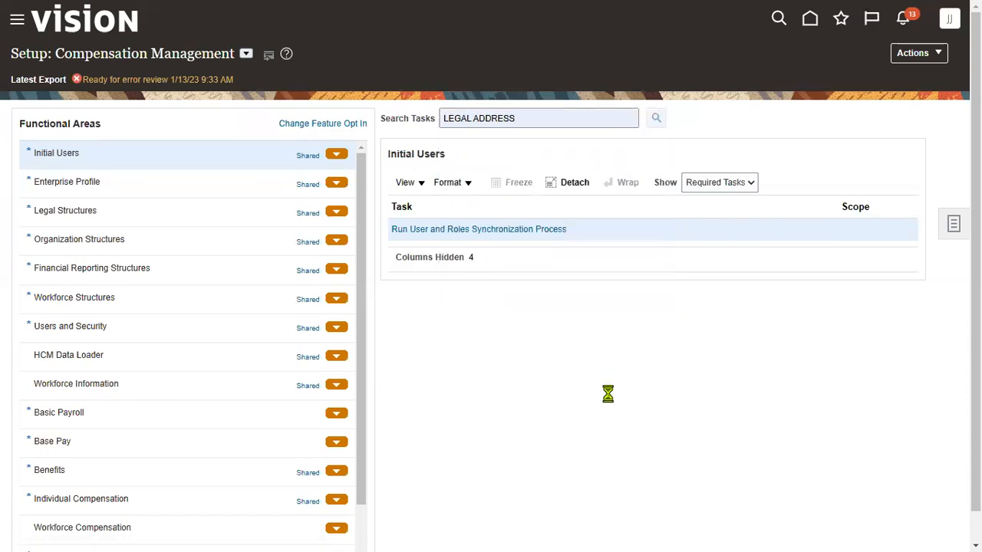
- Switch to the Excel workbook to review the three Birla legal entities, and return to the setup application
key("alt+Tab")
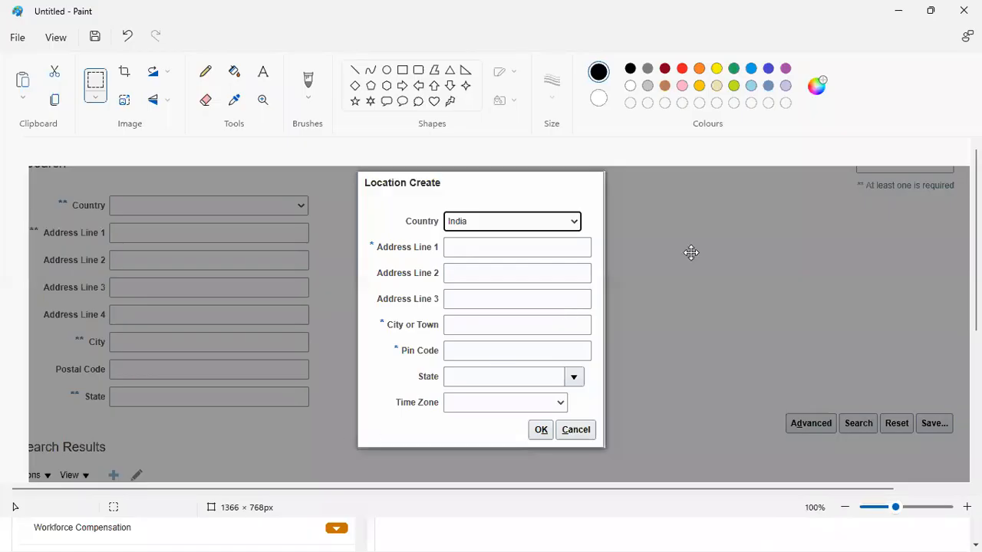
key("alt+Tab")
key("alt+Tab")
key("alt+Tab")
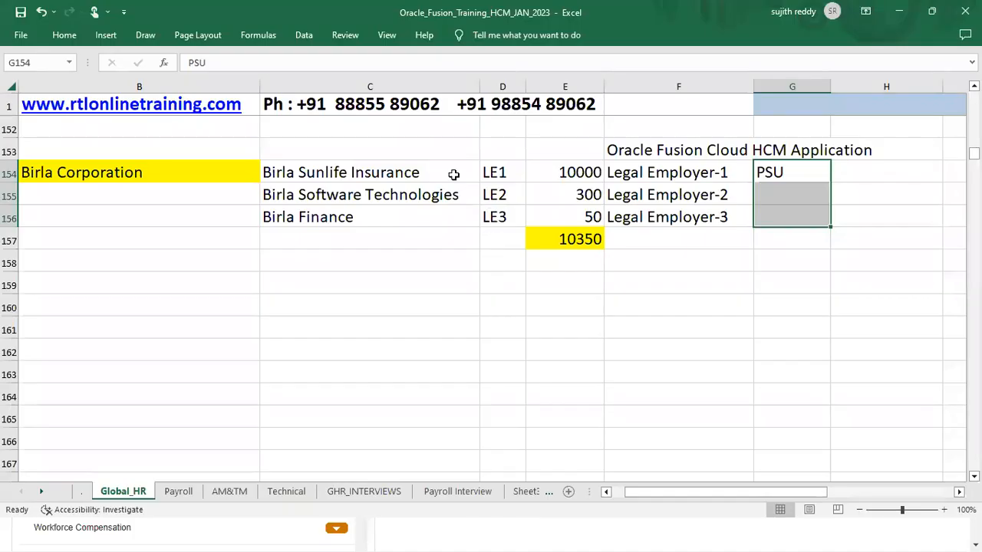
left_click_drag(453, 174, 456, 226)
key("alt+Tab")
key("alt+Tab")
- Open the Manage Legal Addresses task and set the country of a new location to India
left_click(477, 230)
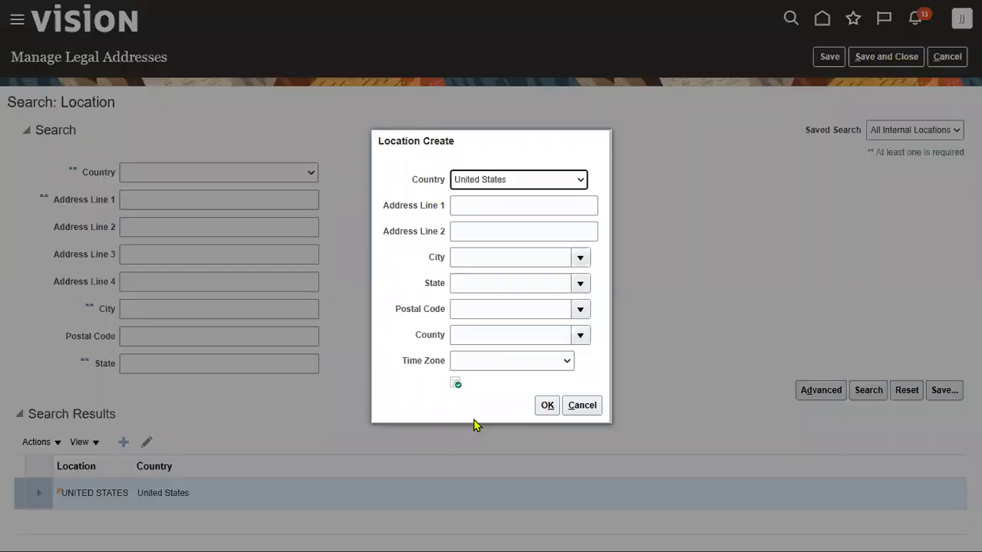
left_click(508, 204)
left_click(514, 181)
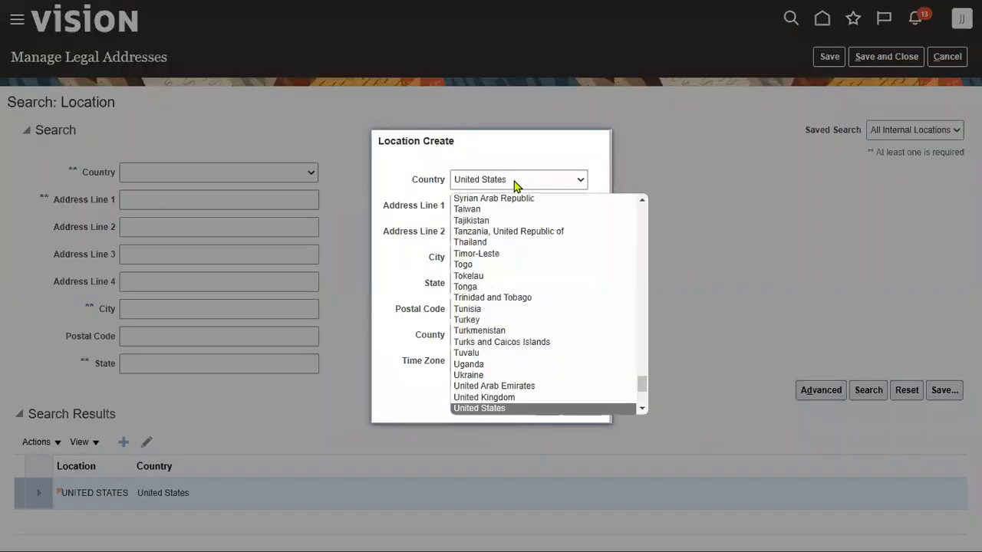
left_click(514, 181)
key("i")
key("n")
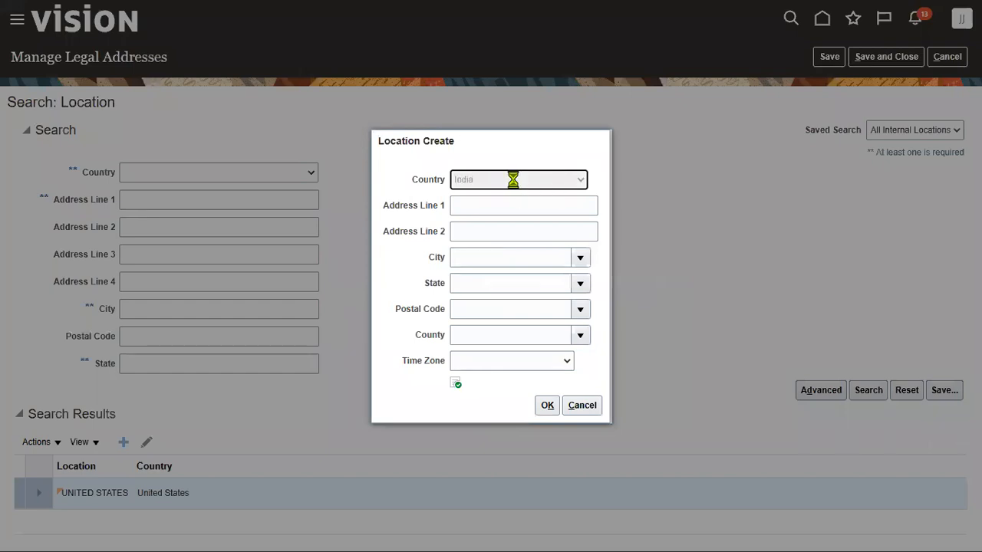
- Enter "BIRLS_INSURENCE Address" as the new location's address line 1 and copy that text for reuse
left_click(479, 220)
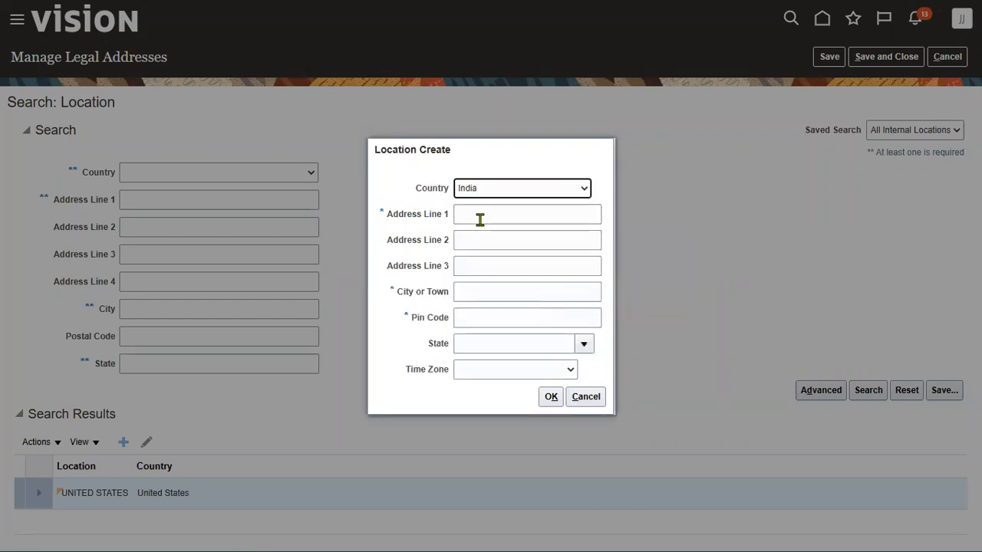
left_click(480, 220)
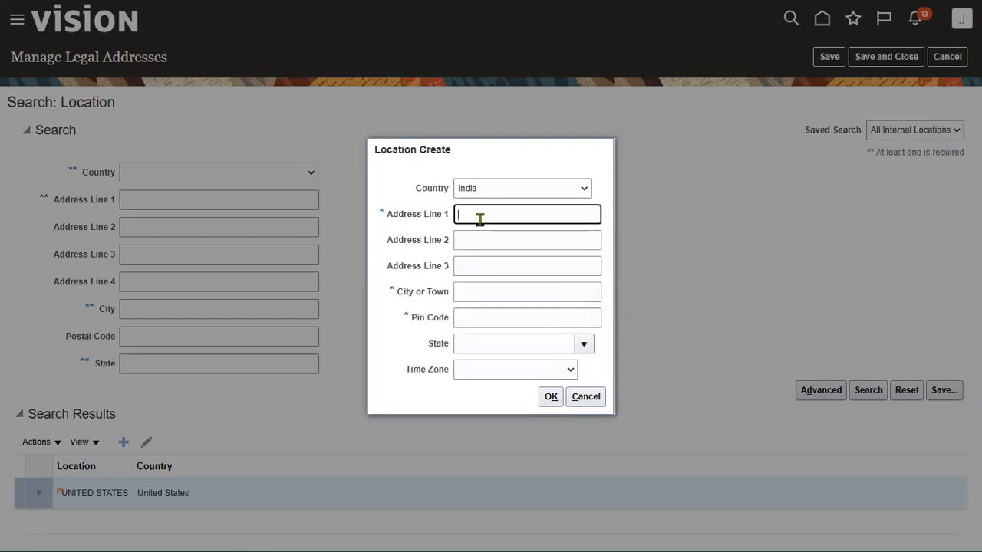
type("BIRLA ")
type("INSURENCE Address")
triple_click(539, 215)
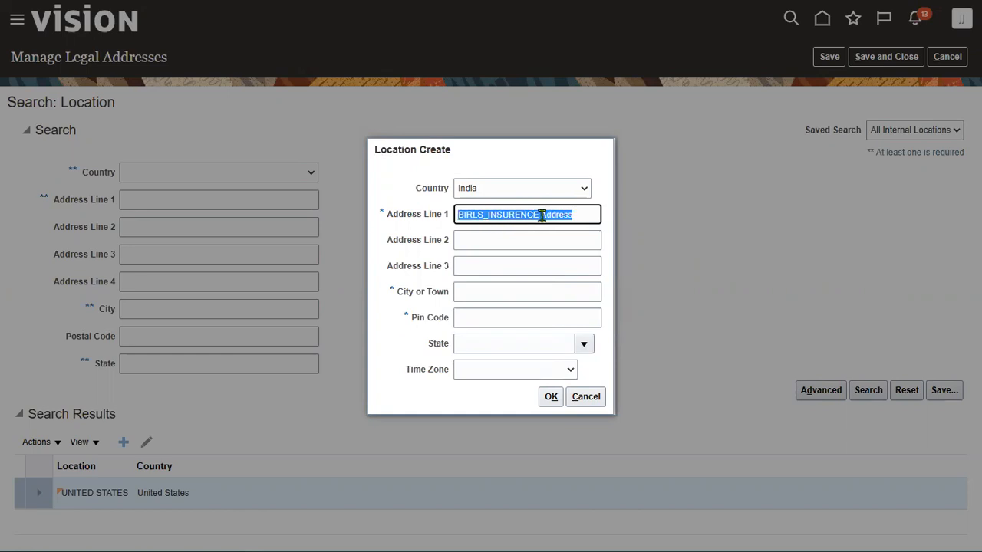
- Set the insurance location's city to Delhi, fill in its postal pin code and confirm the location
left_click(499, 292)
type("Delhi")
key("Tab")
type("8798134")
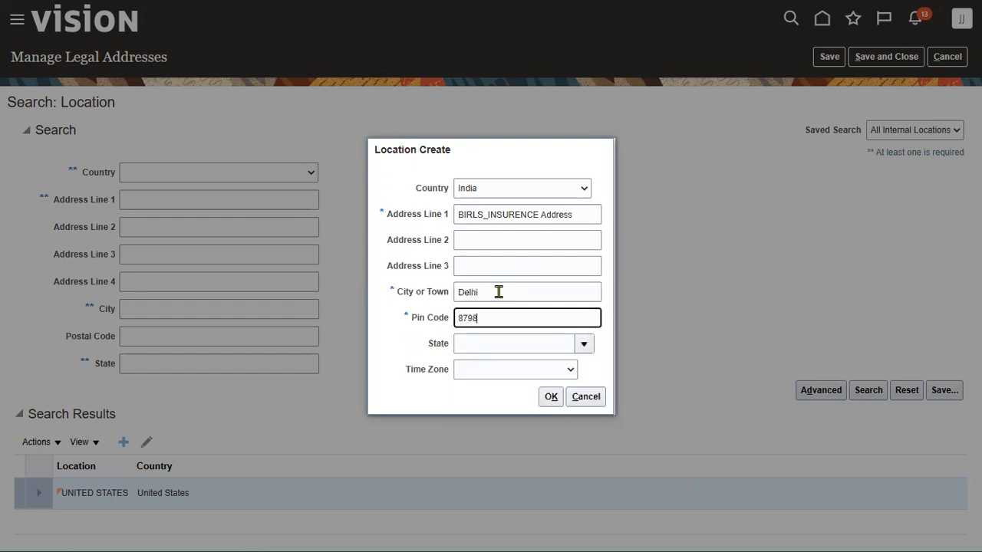
left_click(552, 396)
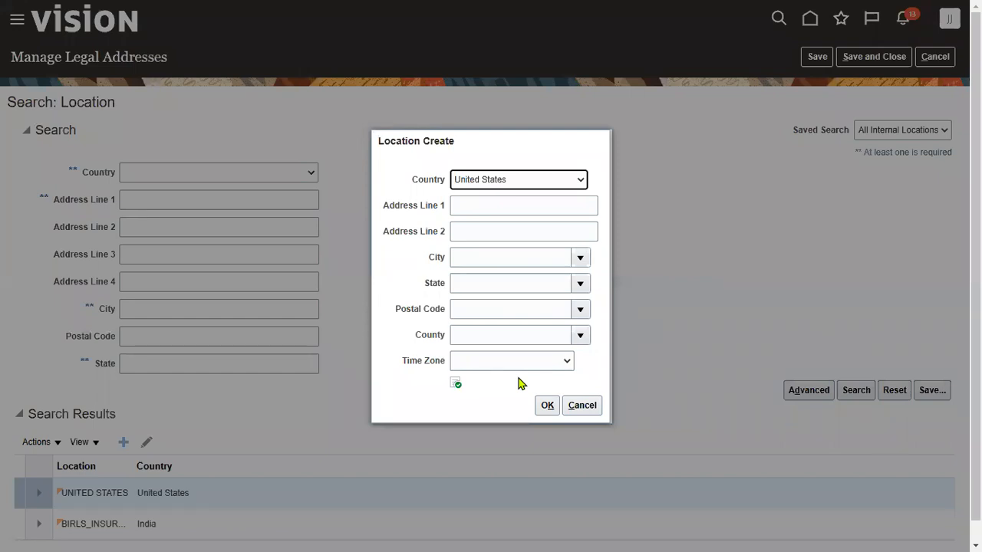
- Start another location for India and enter "BIRLS_FINANCE Address" as its address line 1
left_click(517, 183)
left_click(517, 185)
type("in")
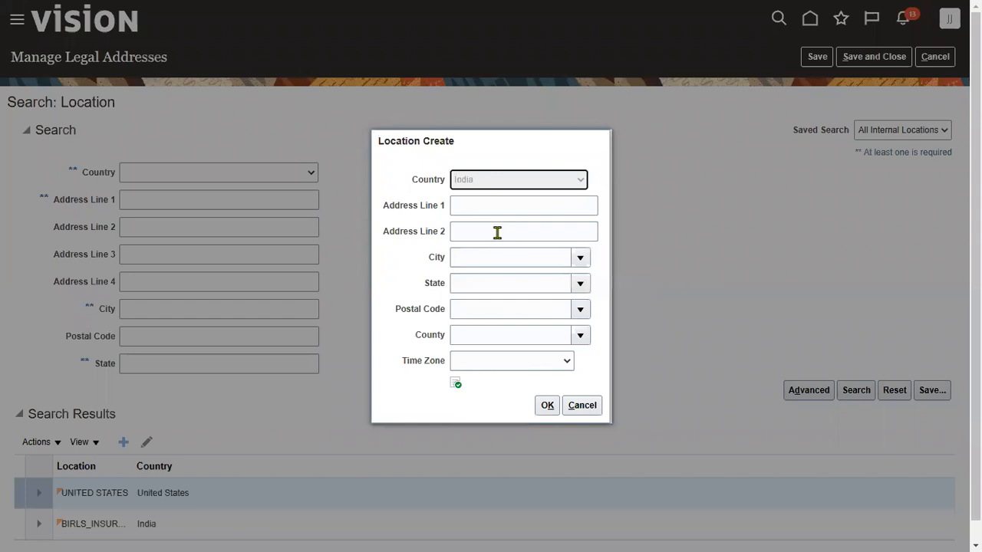
left_click(535, 211)
type("BIRLS_INSURENCE Address")
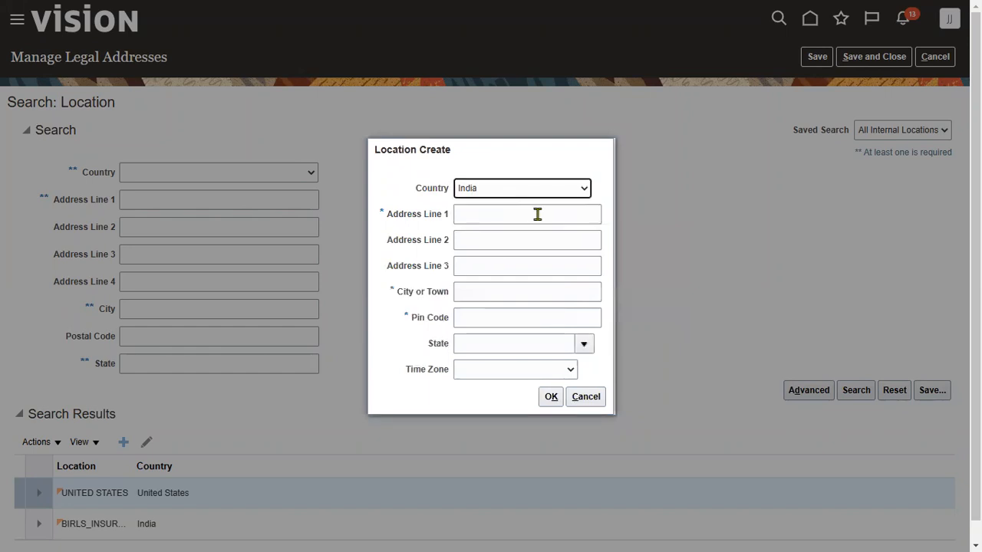
left_click_drag(488, 215, 539, 214)
type("FINANCE Address")
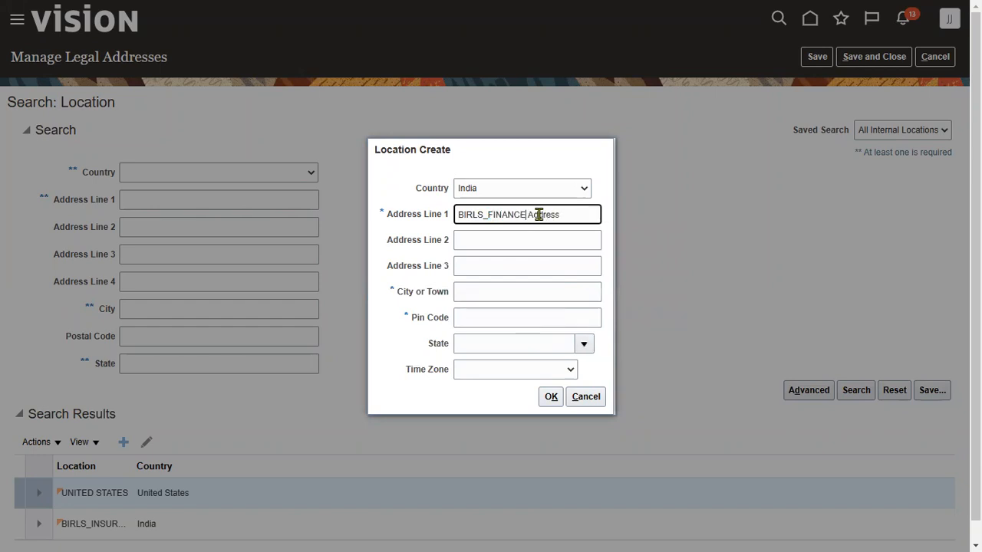
- Set the finance location's city to Banglore, fill in its postal pin code and confirm the location
left_click(506, 296)
type("Banglore")
key("Tab")
type("987654")
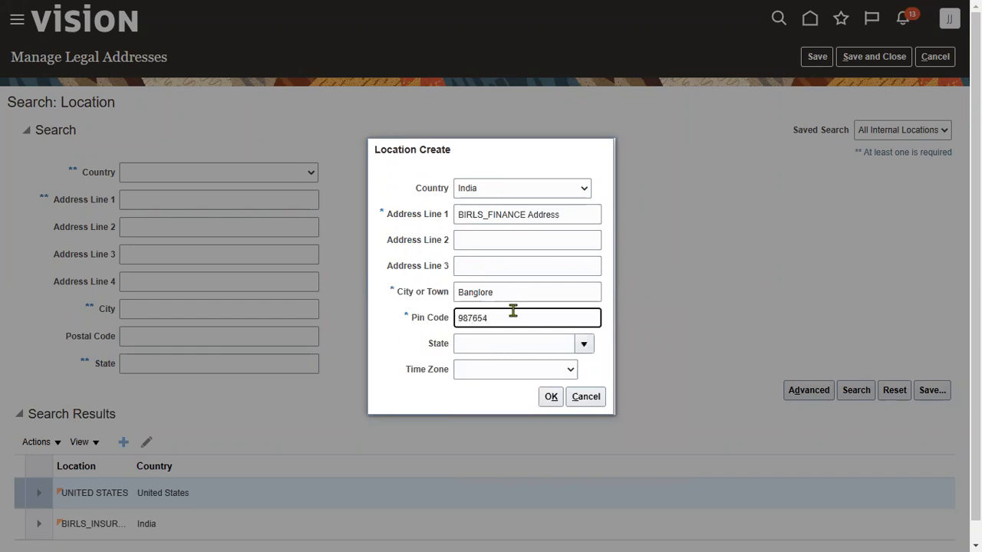
left_click(553, 397)
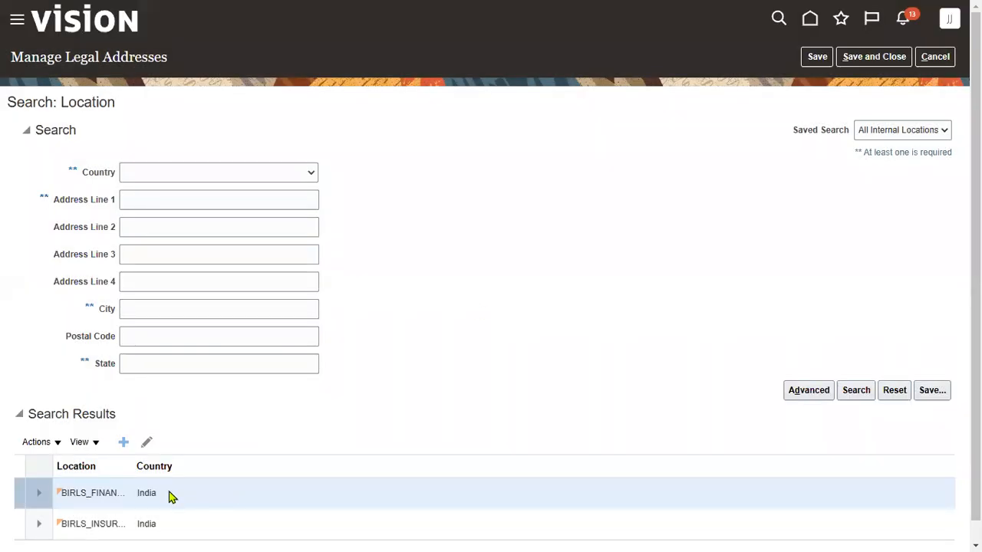
- Edit the BIRLS_FINANCE location, change its city to Hyderabad and confirm the update
left_click(147, 443)
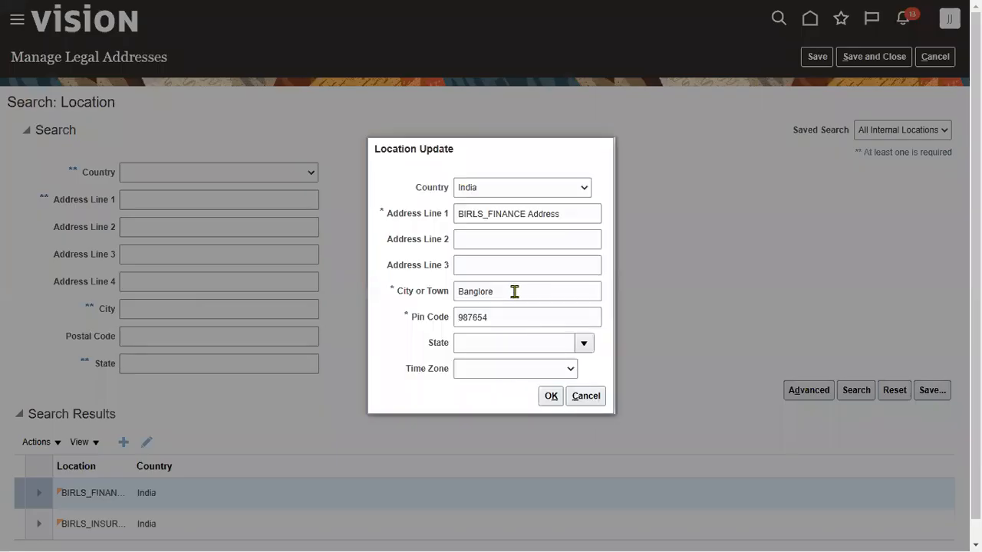
double_click(515, 292)
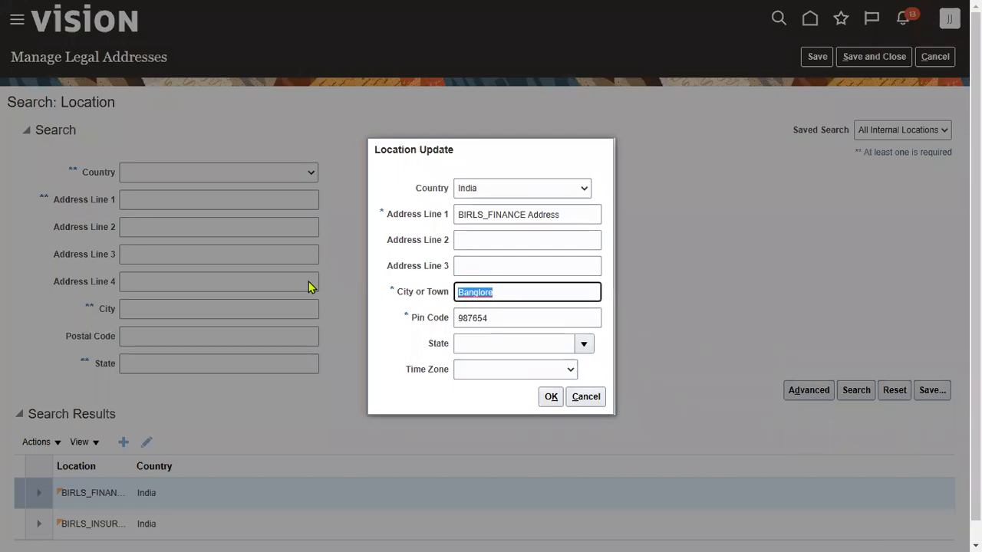
type("Hyderabad")
left_click(551, 397)
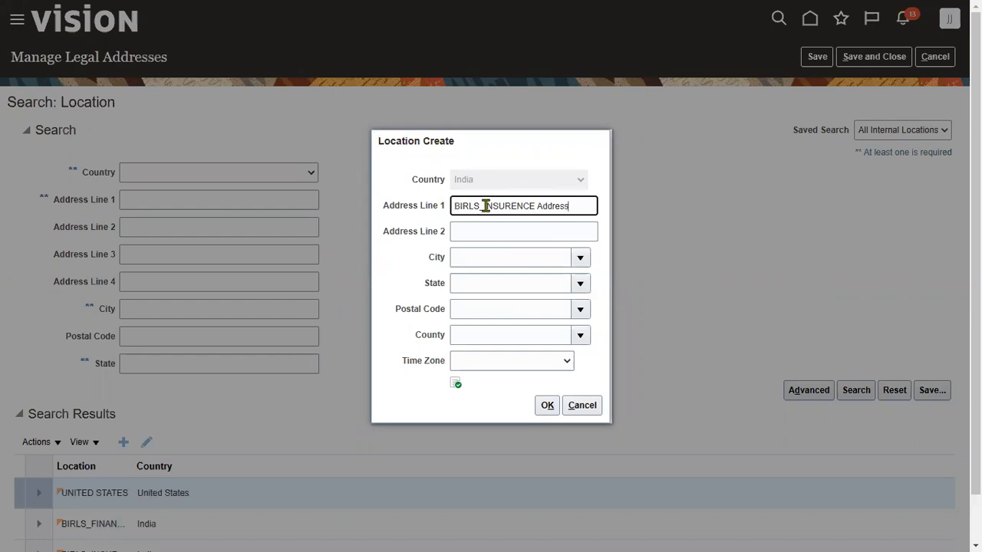
left_click_drag(485, 206, 535, 206)
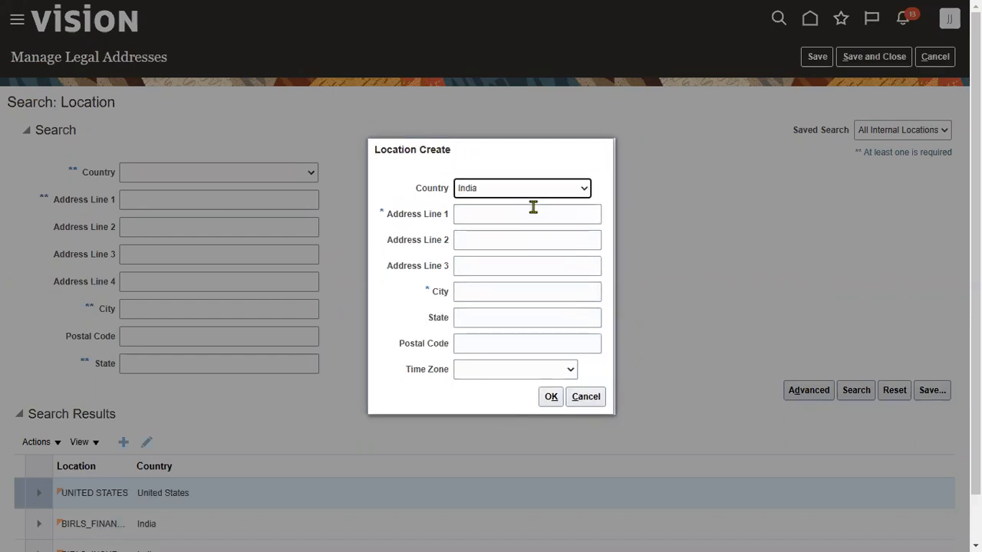
left_click(518, 215)
type("BIRLS_INSURENCE Address")
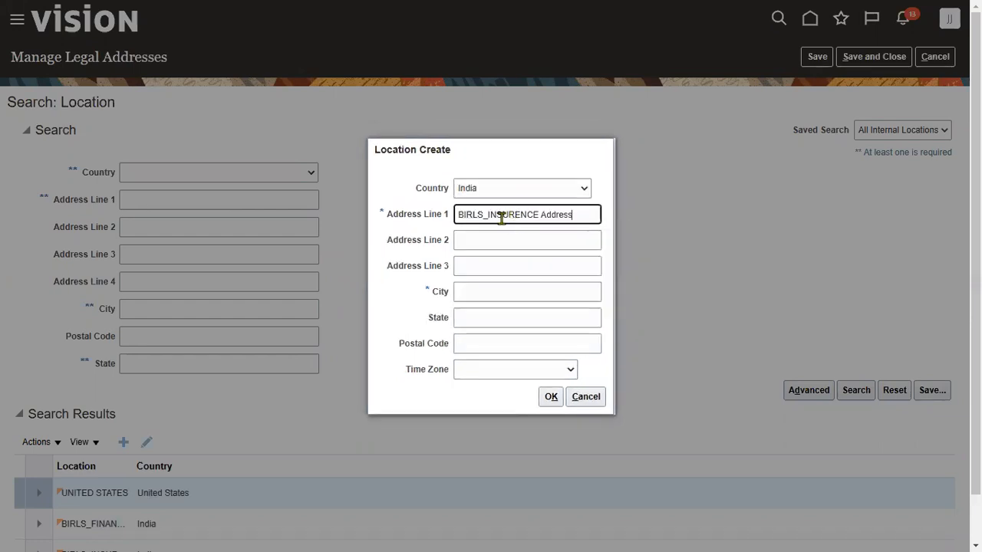
left_click_drag(487, 215, 540, 216)
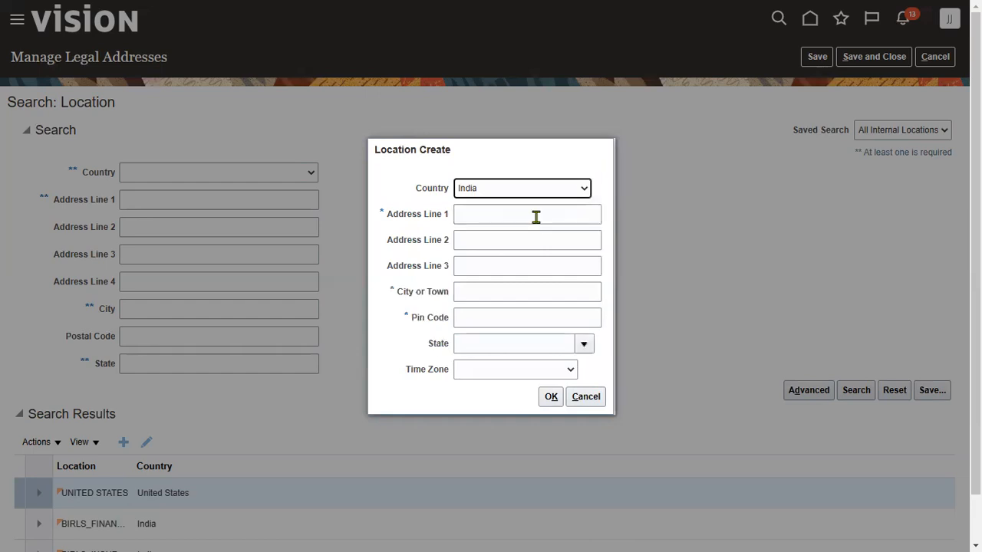
key("t")
left_click(535, 213)
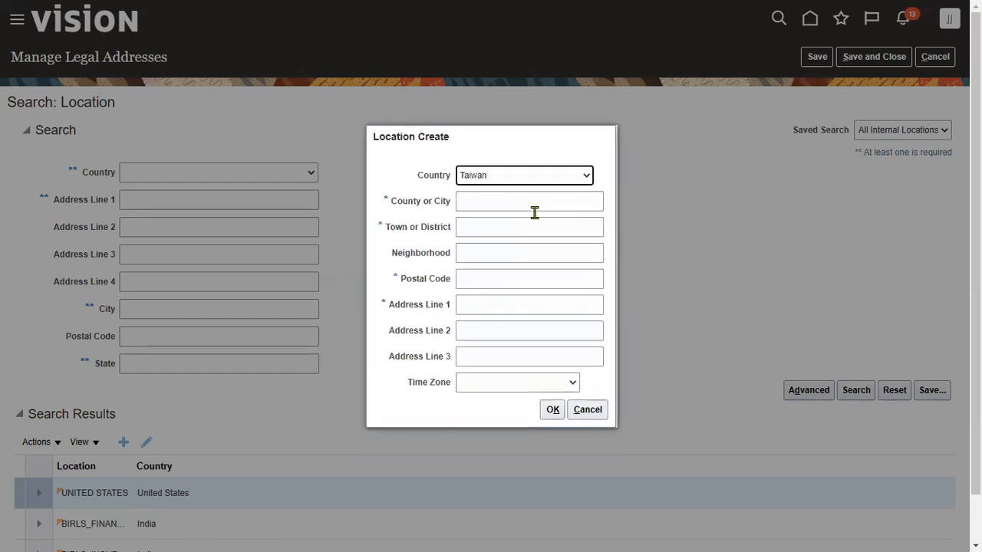
left_click(533, 209)
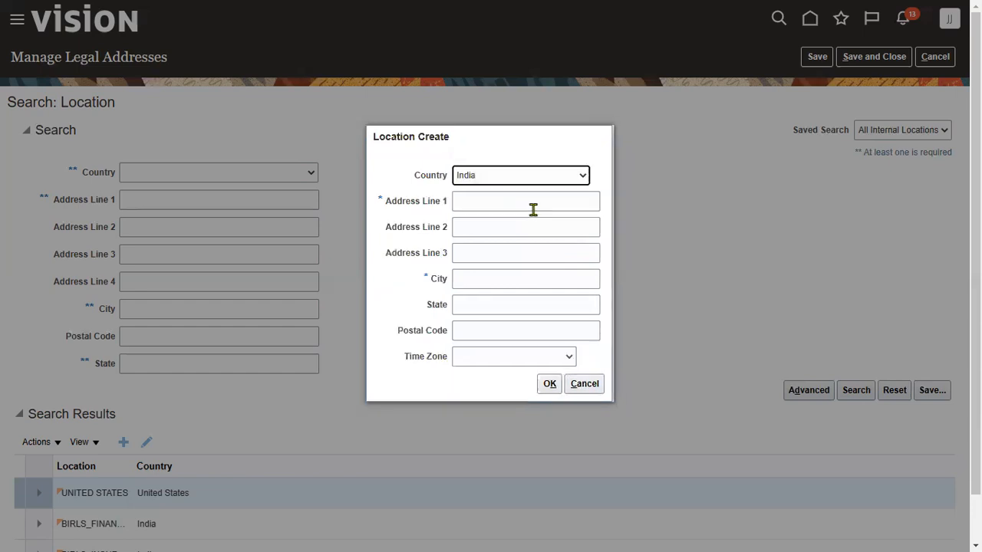
left_click(531, 213)
type("BIRLS_INSURENCE Address")
left_click_drag(486, 215, 537, 214)
- Enter "BIRLS_IT Address" as address line 1 of the new location for India
left_click(529, 215)
type("BIRLS_INSURENCE Address")
left_click_drag(490, 215, 537, 218)
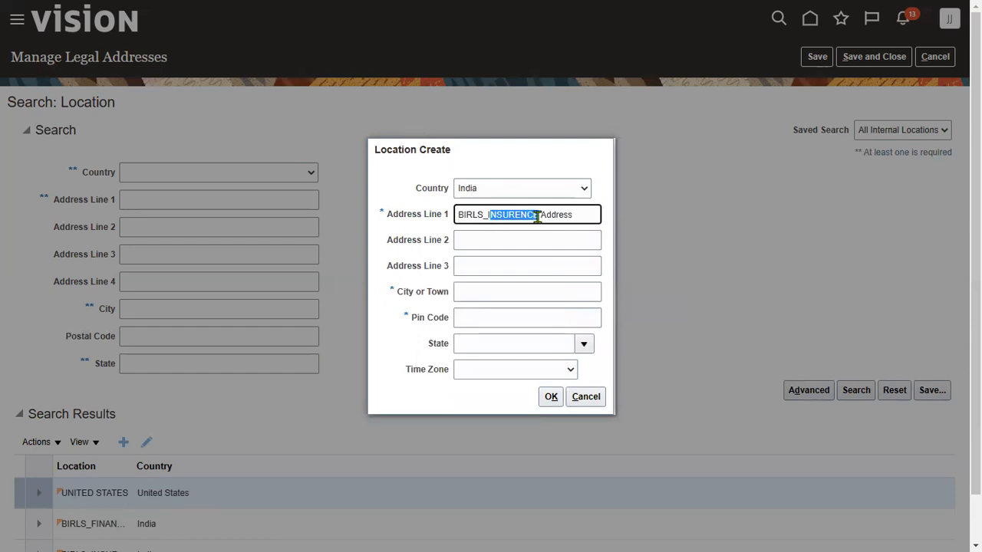
type("T")
- Set the IT location's city to Banglore, fill in its postal pin code and confirm the location
key("Tab")
key("Tab")
key("Tab")
type("Banglore")
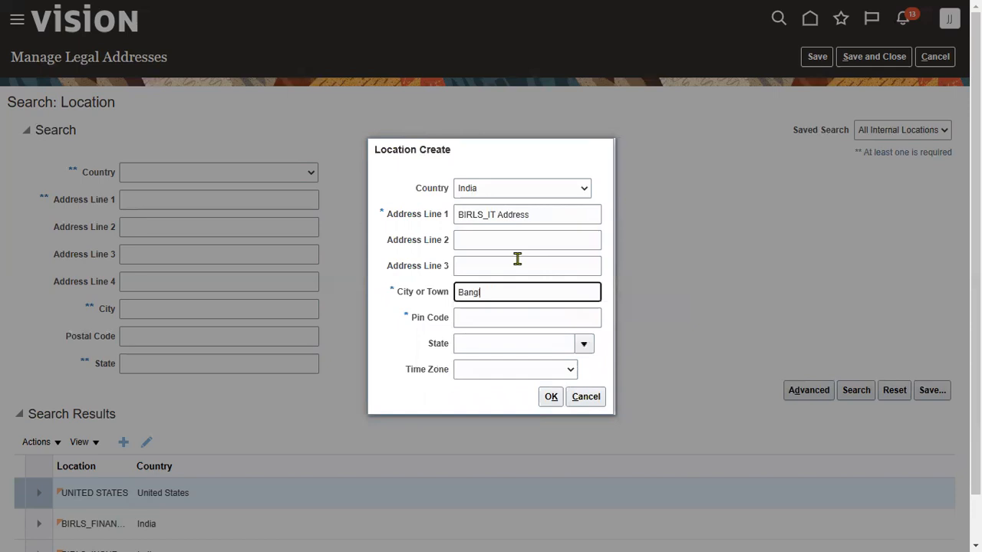
key("Tab")
type("9812")
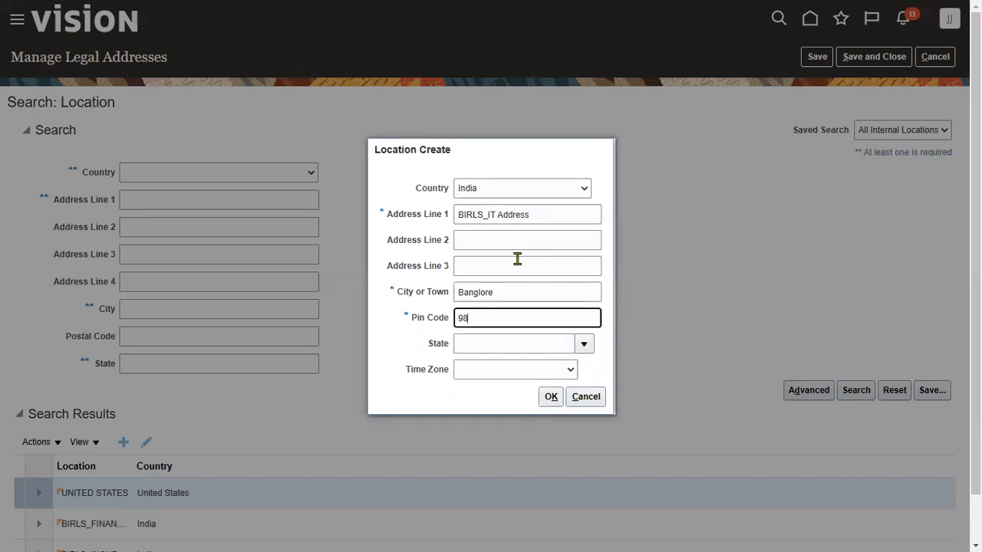
type("12")
left_click(551, 396)
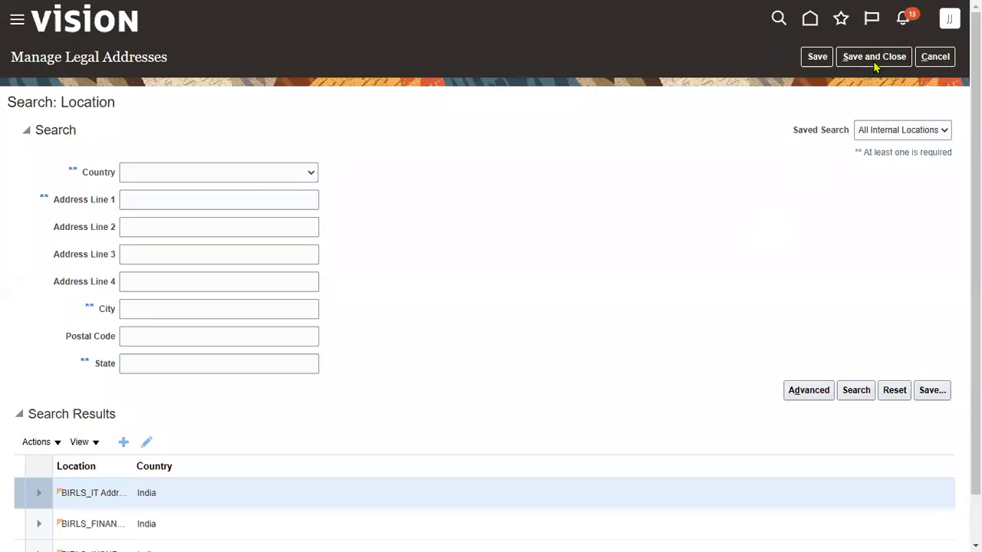
- Save and close the legal addresses and open the Manage Legal Entity task with its scope set to Create New
left_click(875, 61)
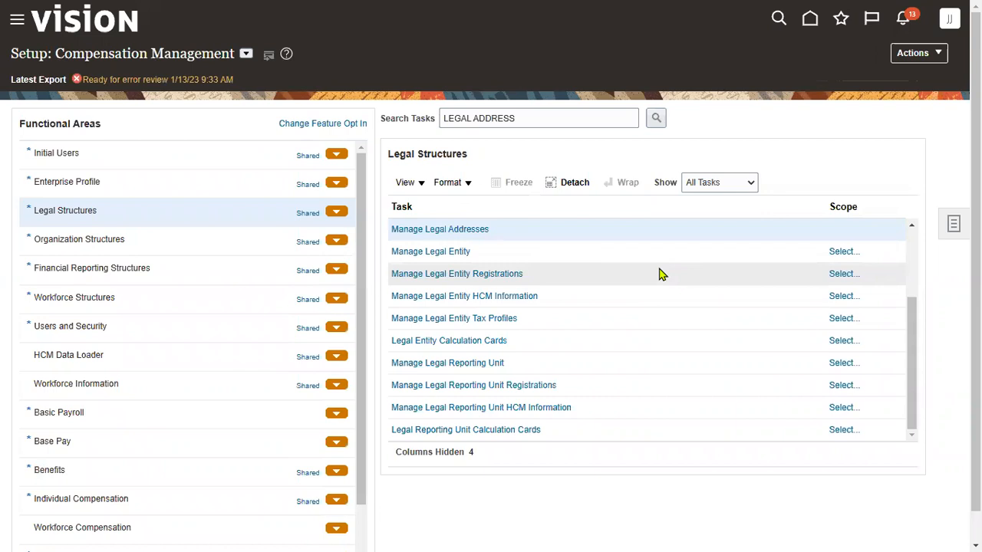
left_click(588, 255)
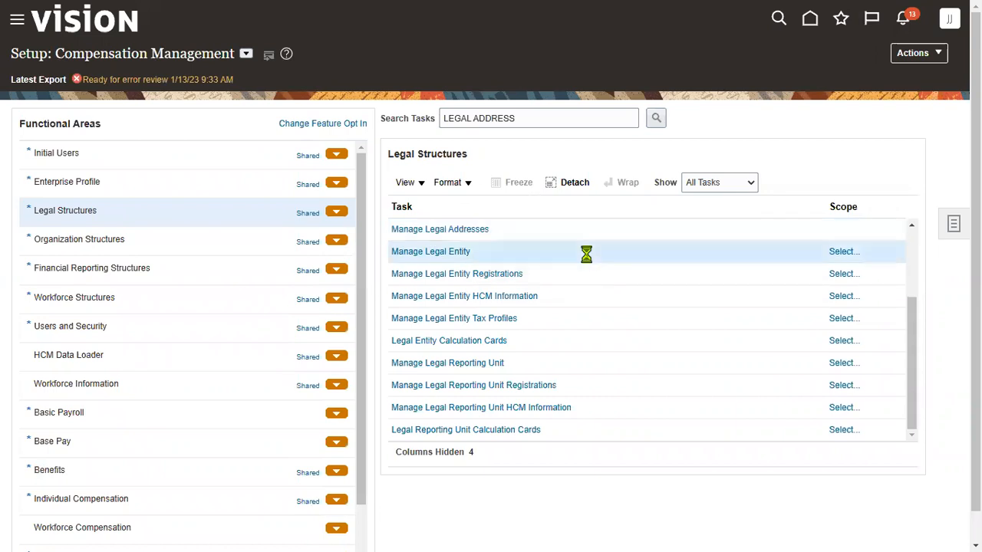
left_click(847, 257)
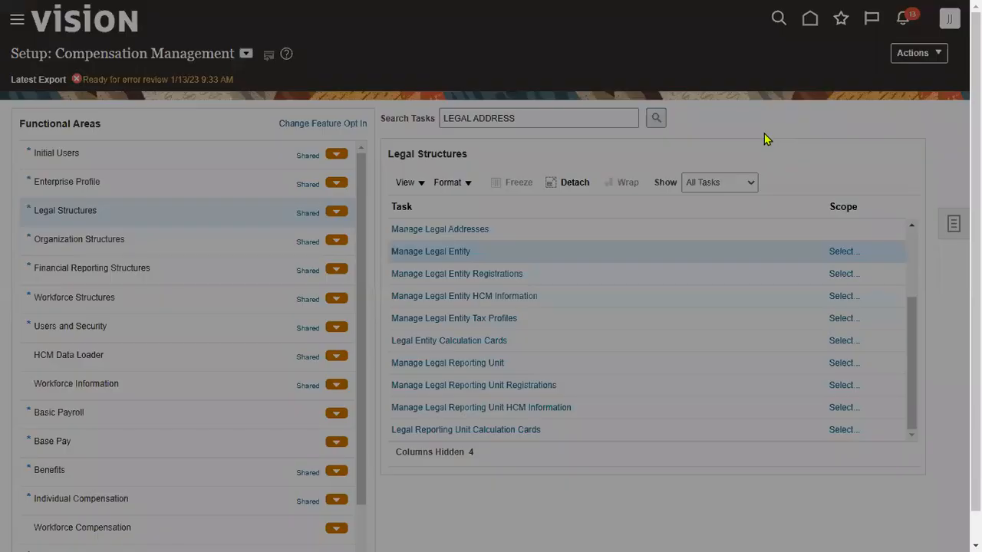
left_click(462, 305)
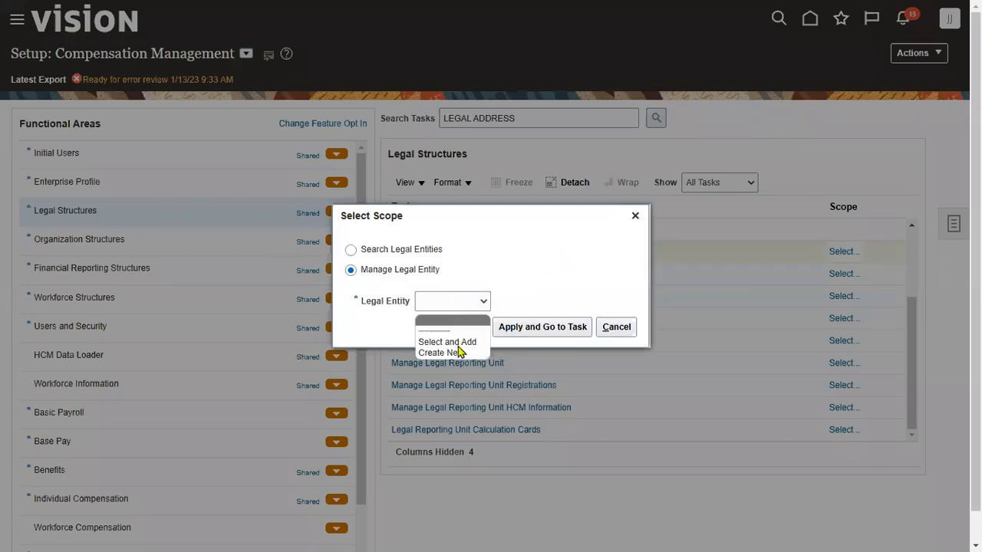
left_click(457, 351)
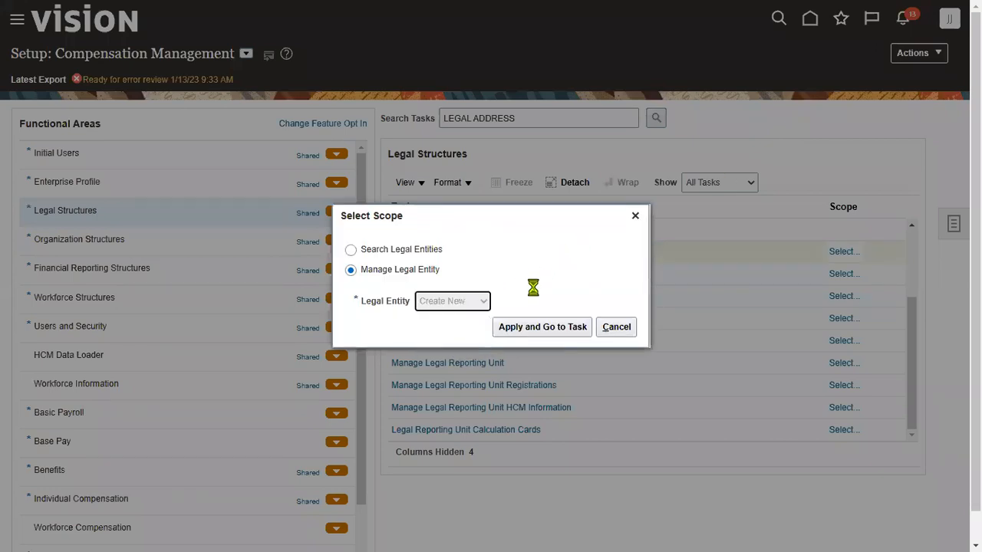
left_click(542, 330)
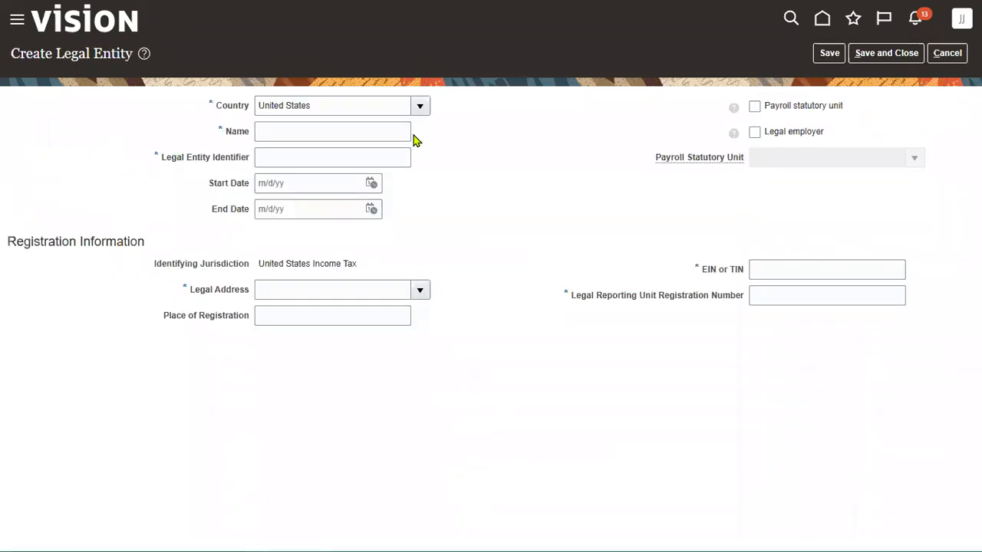
- Name the legal entity "BIRLA Insurence" and give it the identifier "BIRLA_INSURENCE_LE"
left_click(396, 133)
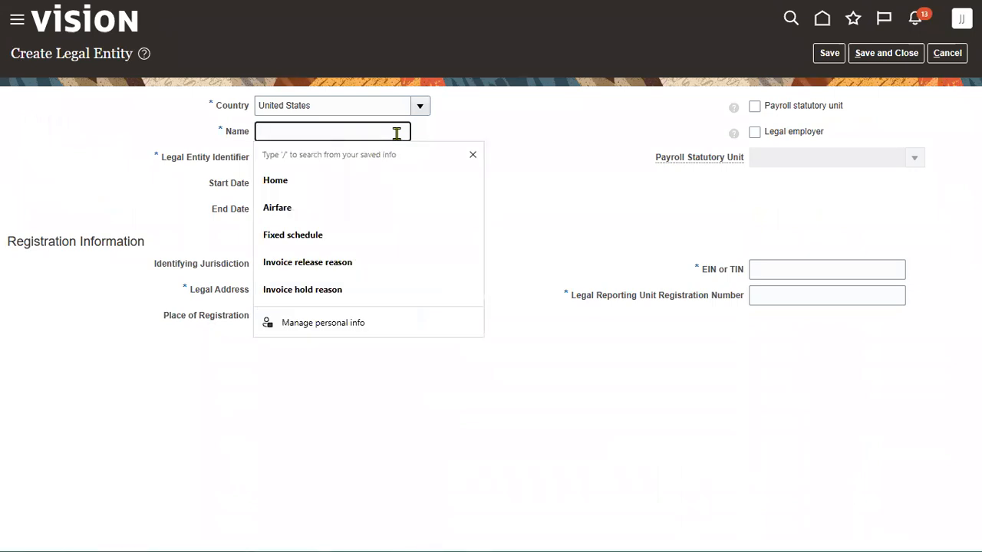
type("BIRLA")
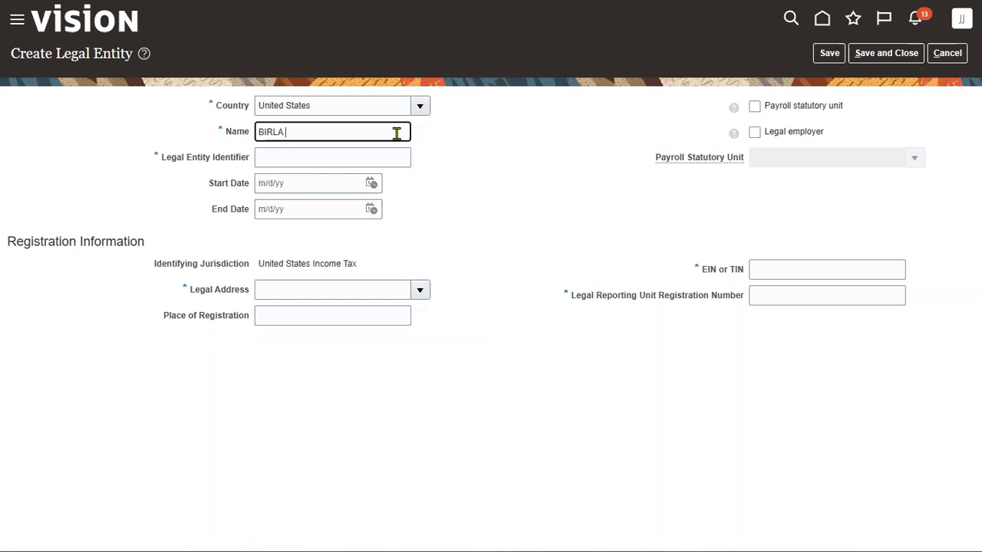
type(" Insurence")
key("ctrl+a")
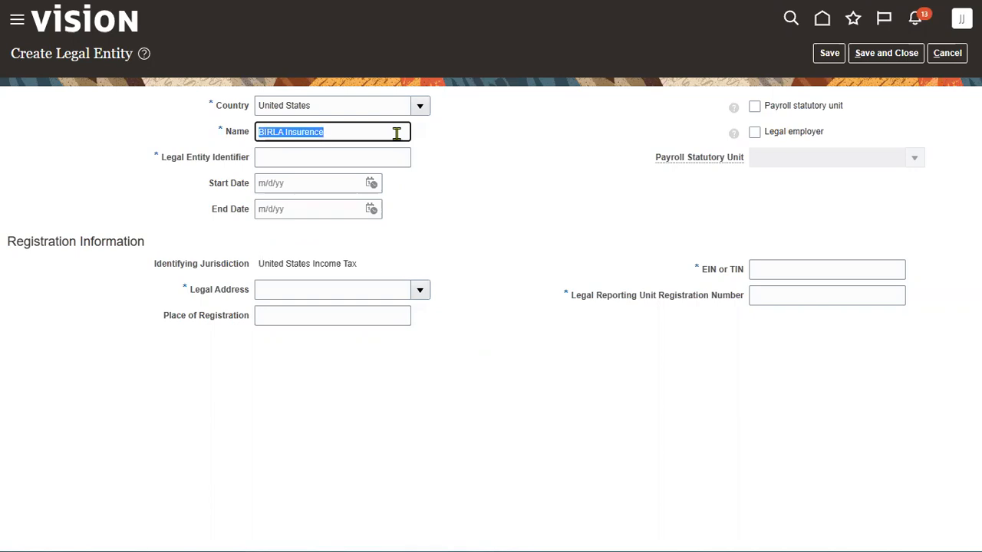
left_click(400, 156)
type("BI")
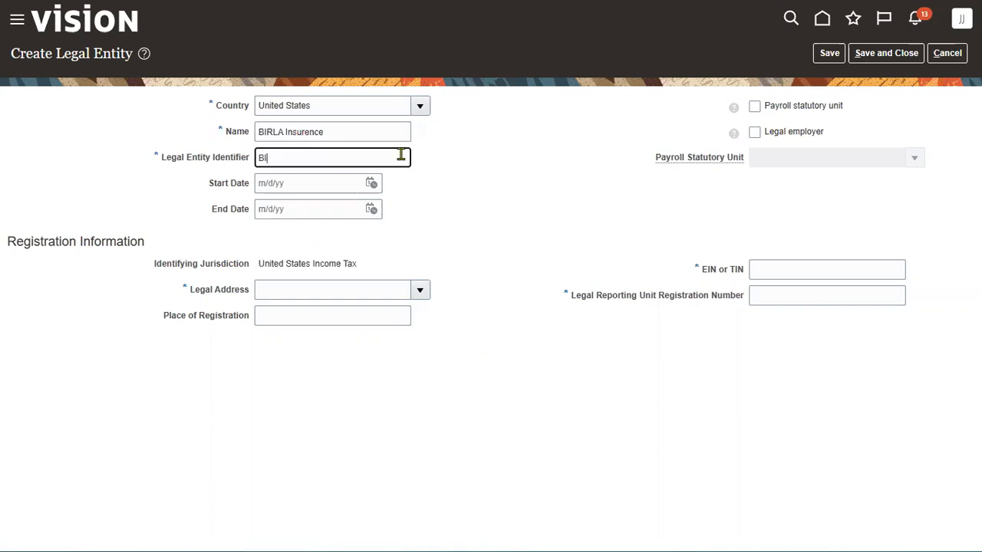
type("RLA_INSURENCE_LE")
- Look through the available legal addresses and search them for "BIRLA" in address line 1
left_click(420, 290)
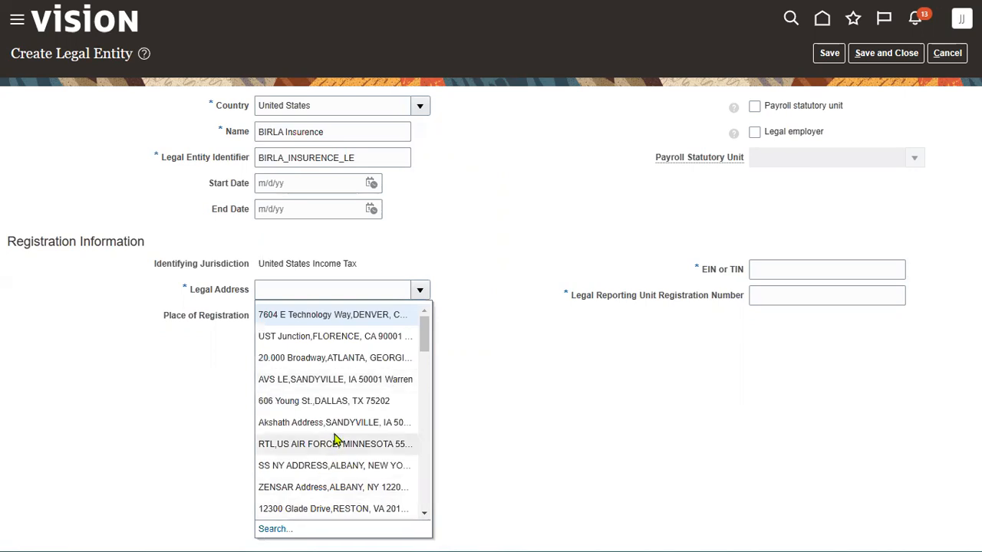
scroll(334, 436, "down", 2)
scroll(334, 433, "down", 2)
scroll(334, 434, "down", 4)
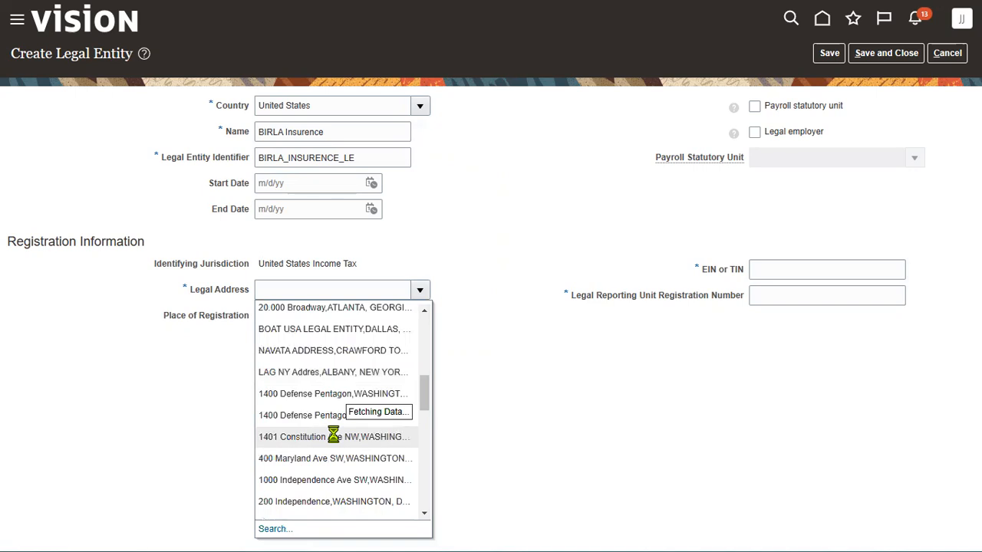
left_click_drag(427, 401, 425, 452)
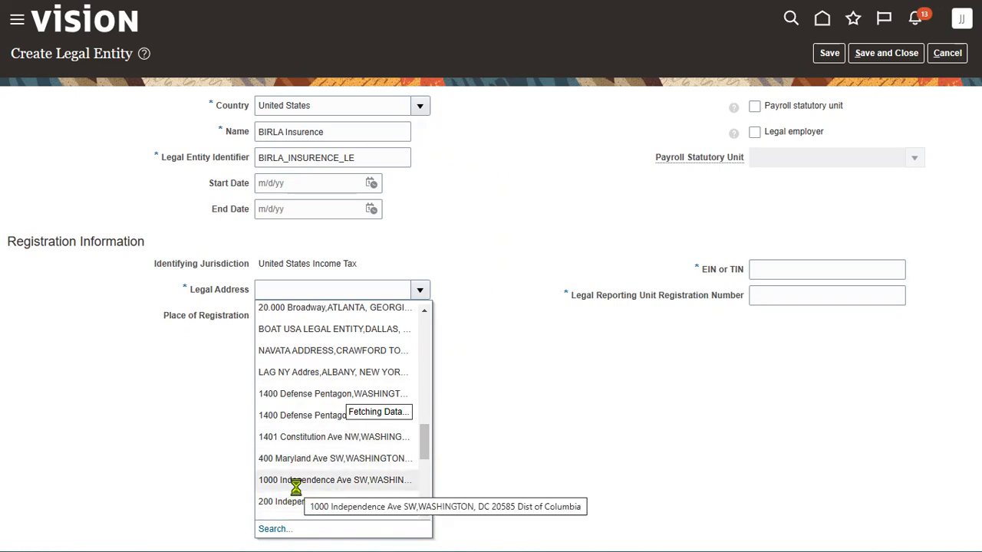
left_click(270, 529)
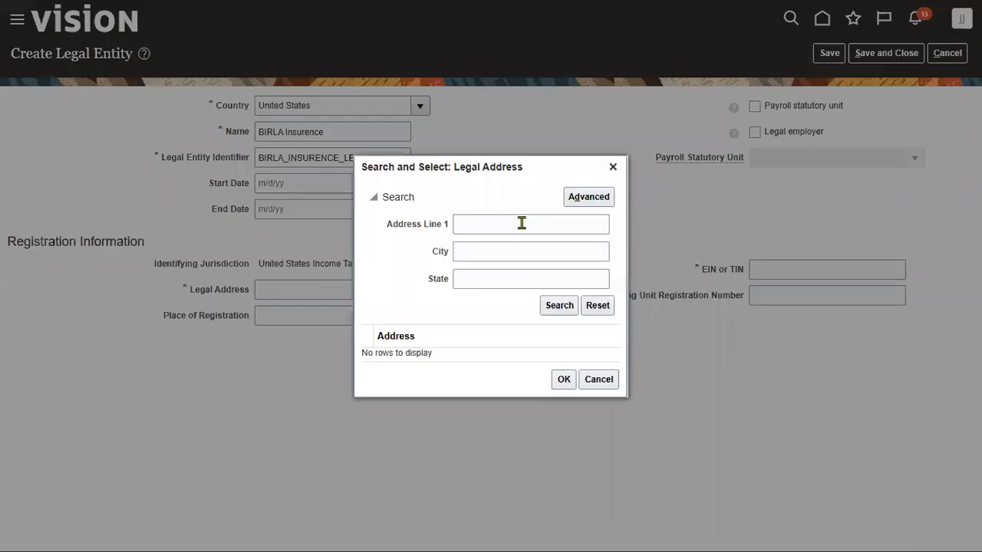
left_click(524, 228)
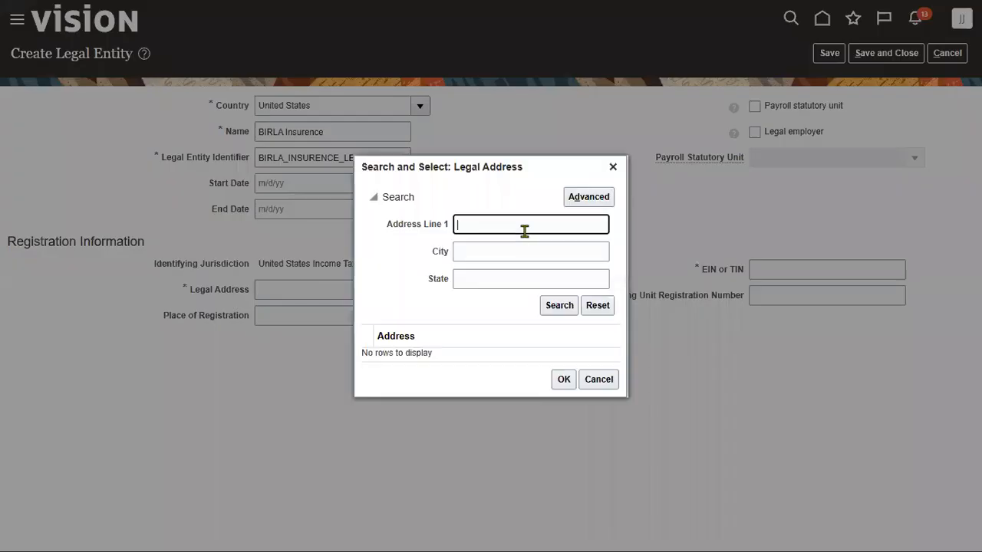
type("BIRLA")
left_click(561, 307)
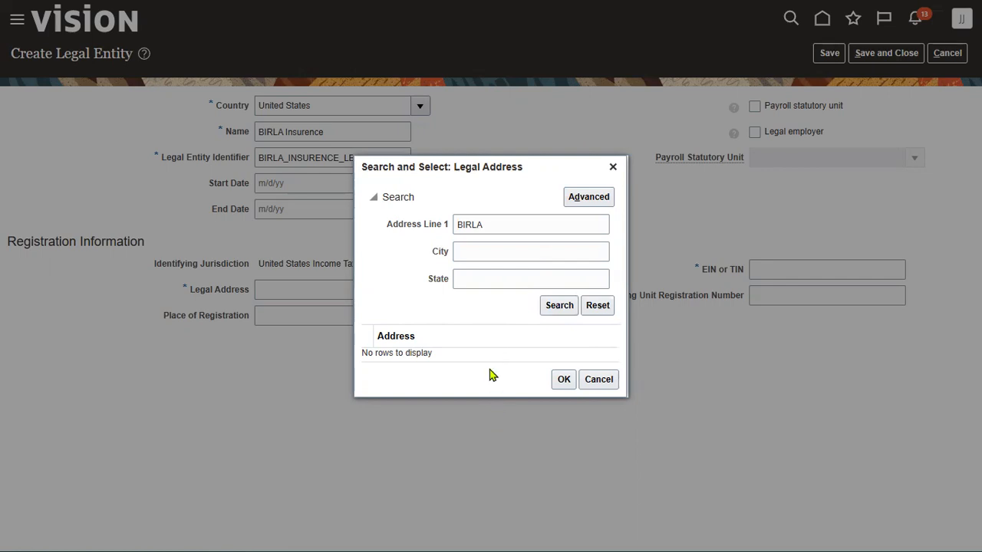
left_click(522, 223)
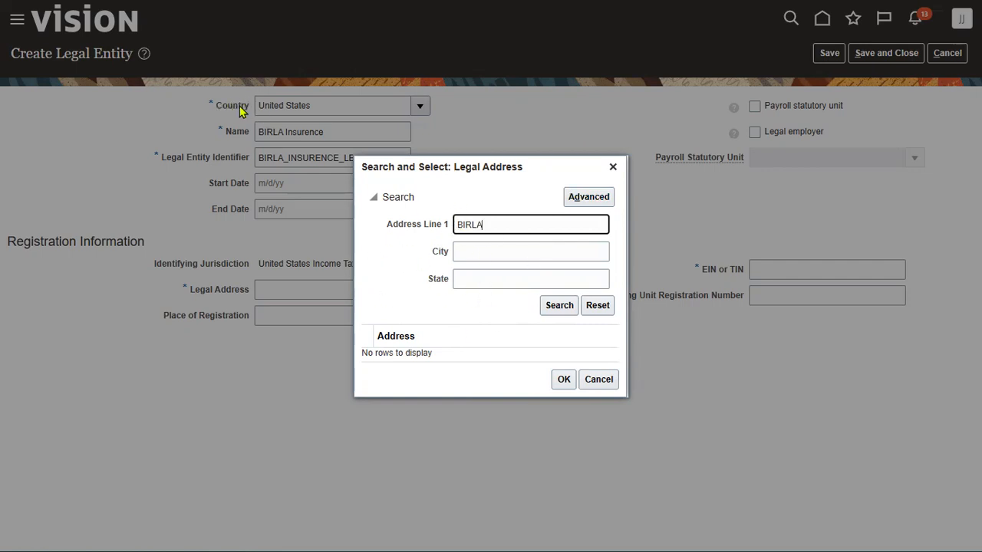
left_click(614, 167)
- Change the legal entity's country to India
triple_click(335, 105)
type("Ind")
key("Tab")
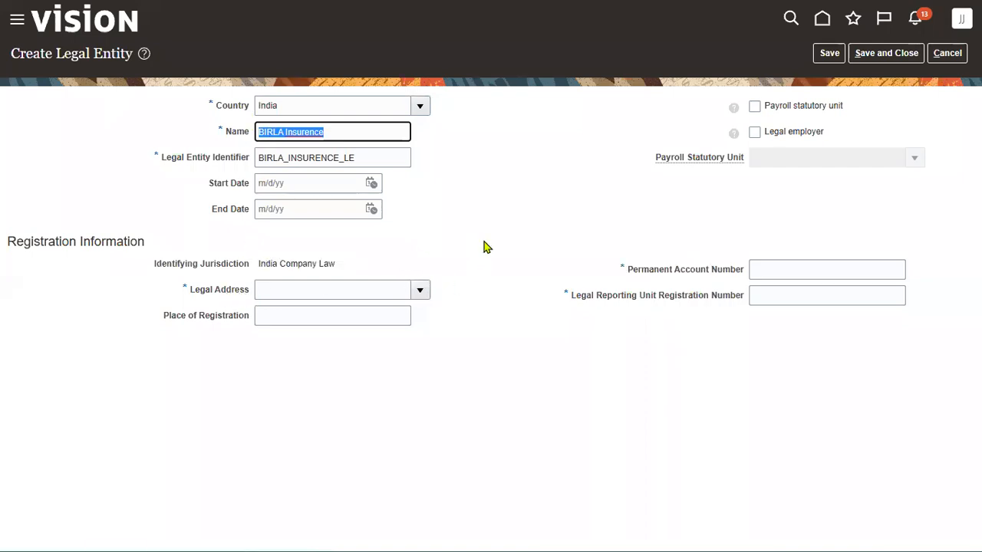
- Assign the BIRLS_INSURENCE Address in Delhi as the entity's legal address
left_click(467, 227)
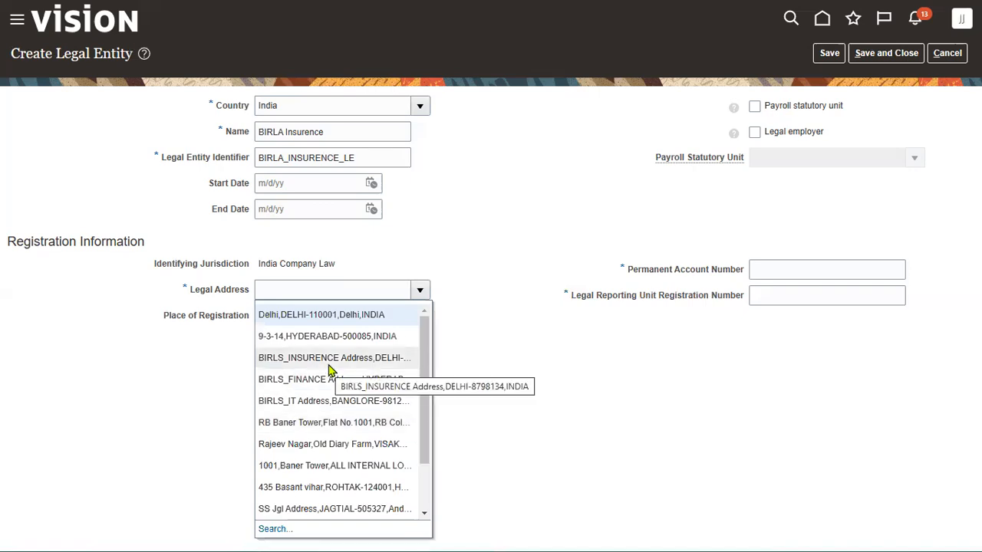
key("Escape")
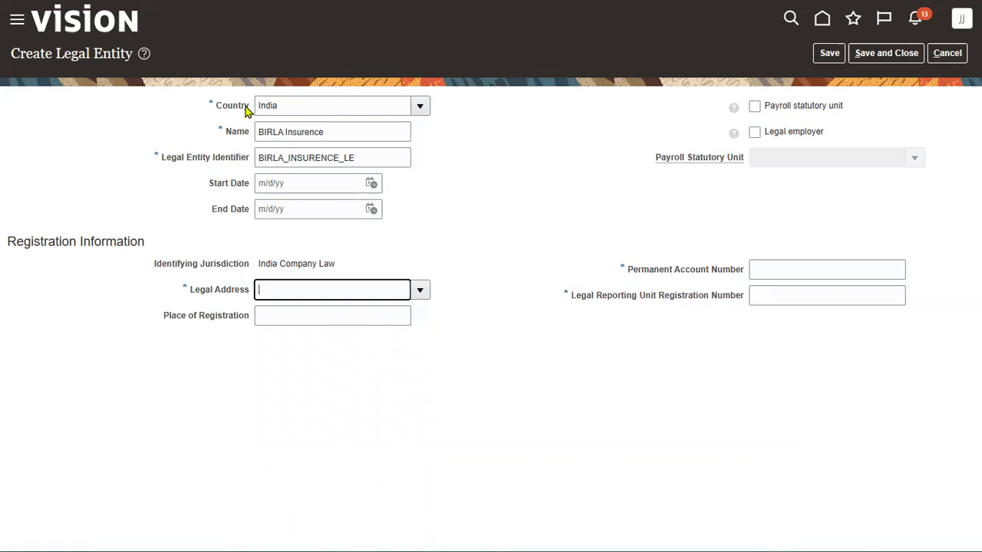
type("BIRLS_INSURENCE Address,DELHI-8798134,INDIA")
left_click_drag(631, 271, 741, 272)
left_click(658, 282)
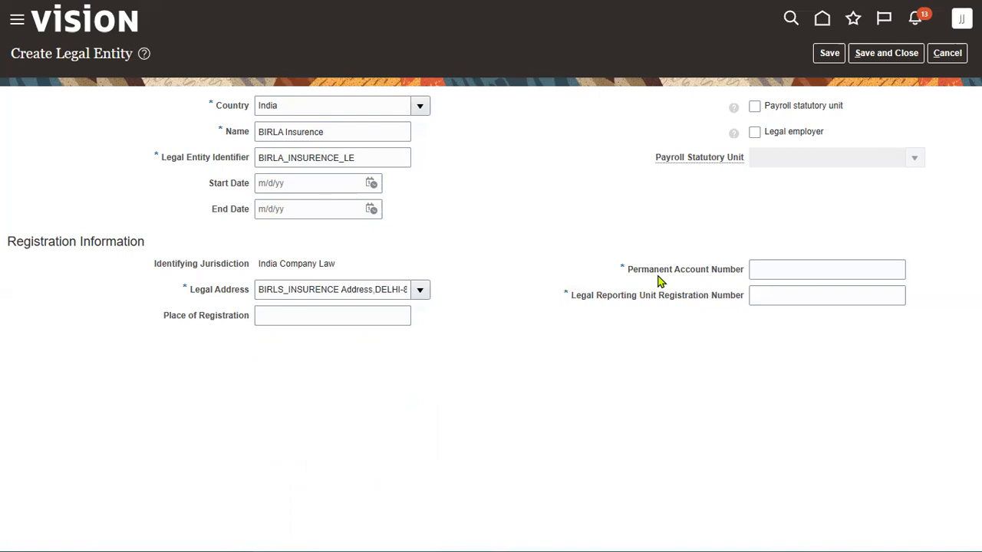
- Set the place of registration to DELHI and fill in the permanent account number and legal reporting unit registration number
left_click(357, 316)
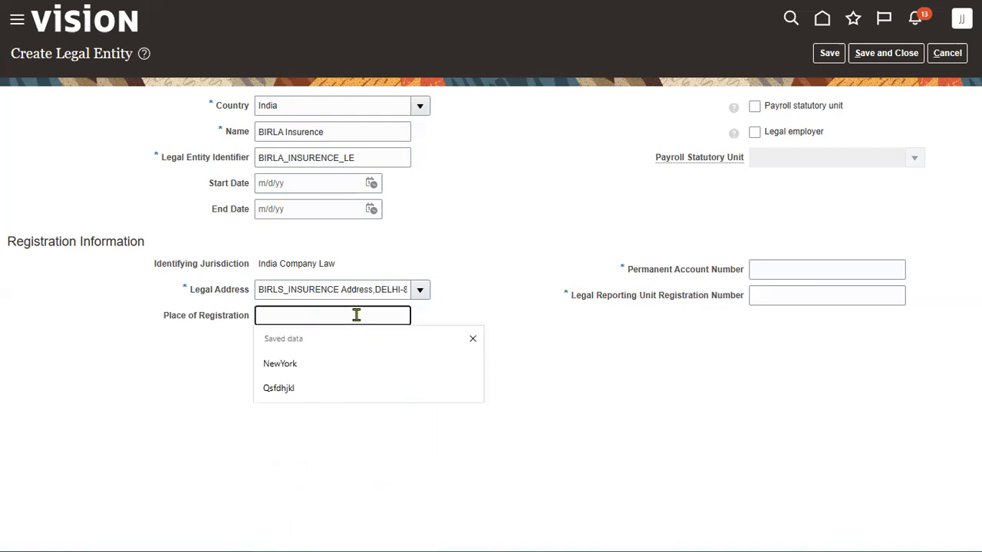
type("DELHI")
key("Tab")
type("LSHD3274KJ")
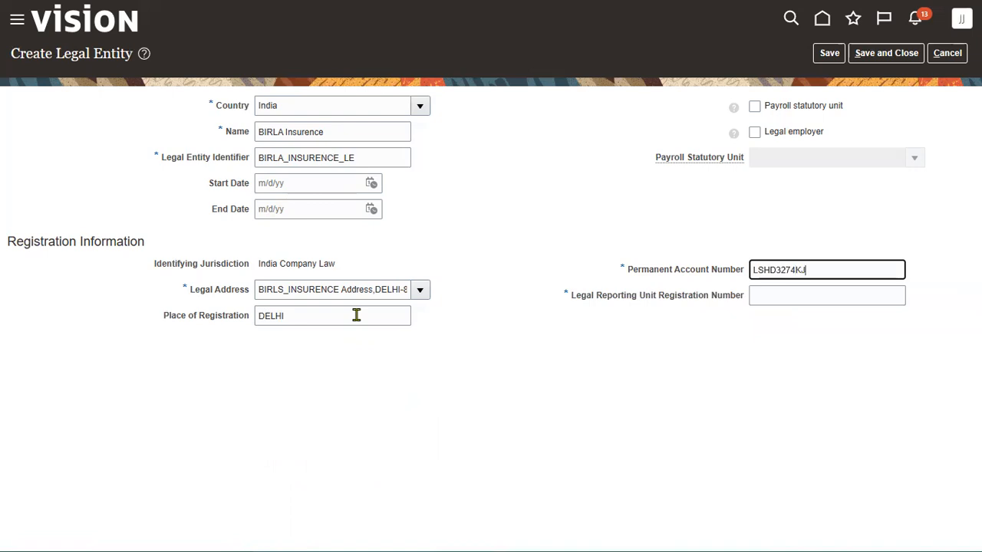
key("Tab")
type("DSKLGERT8")
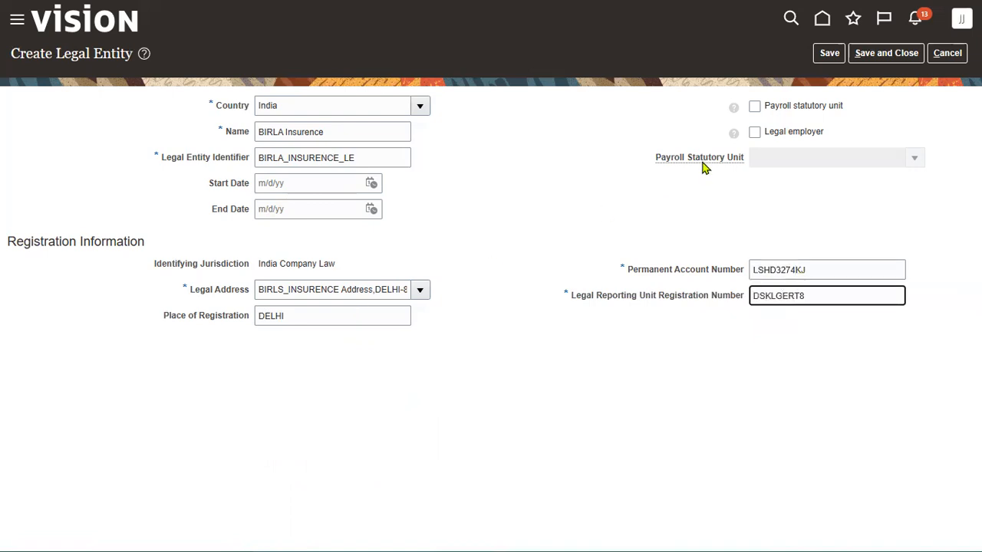
- Mark the BIRLA Insurence entity as a legal employer and check Birla Sunlife Insurance's role entries in the Excel plan
left_click(777, 135)
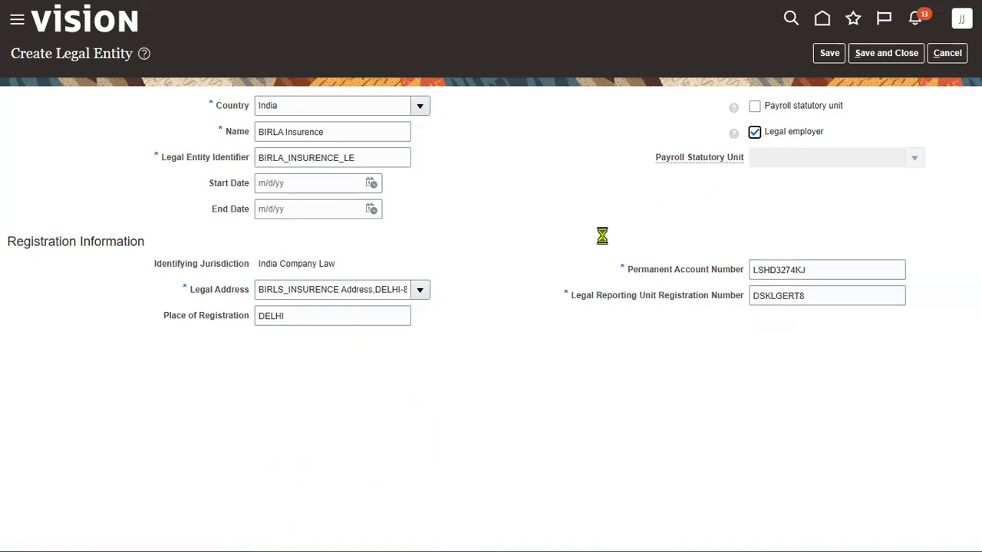
key("alt+Tab")
key("Tab")
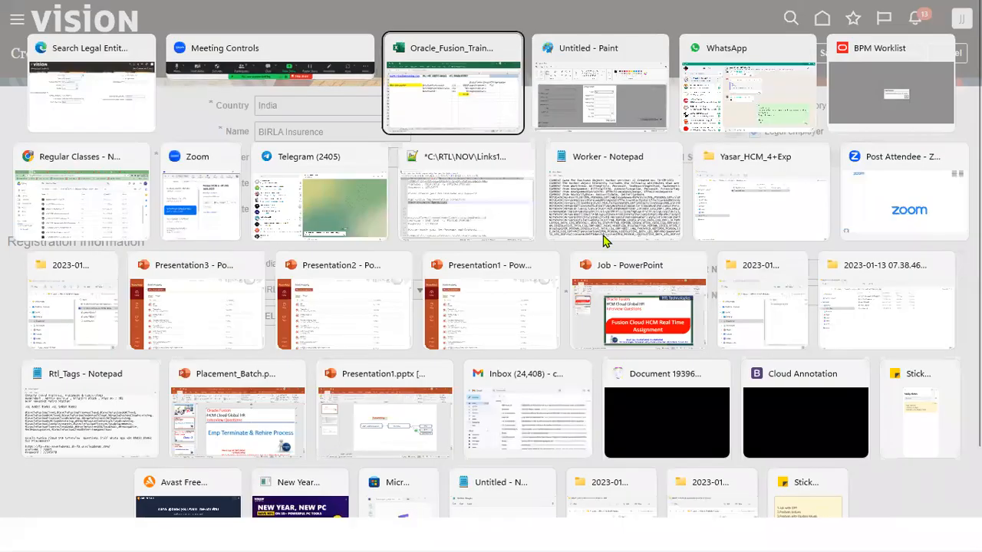
left_click(765, 174)
left_click(508, 175)
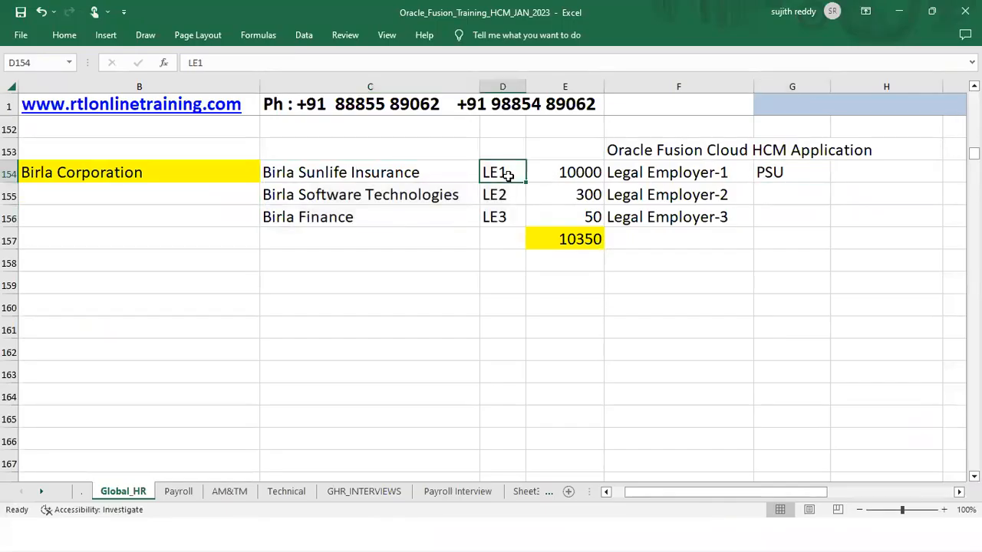
left_click(662, 175)
left_click(771, 176)
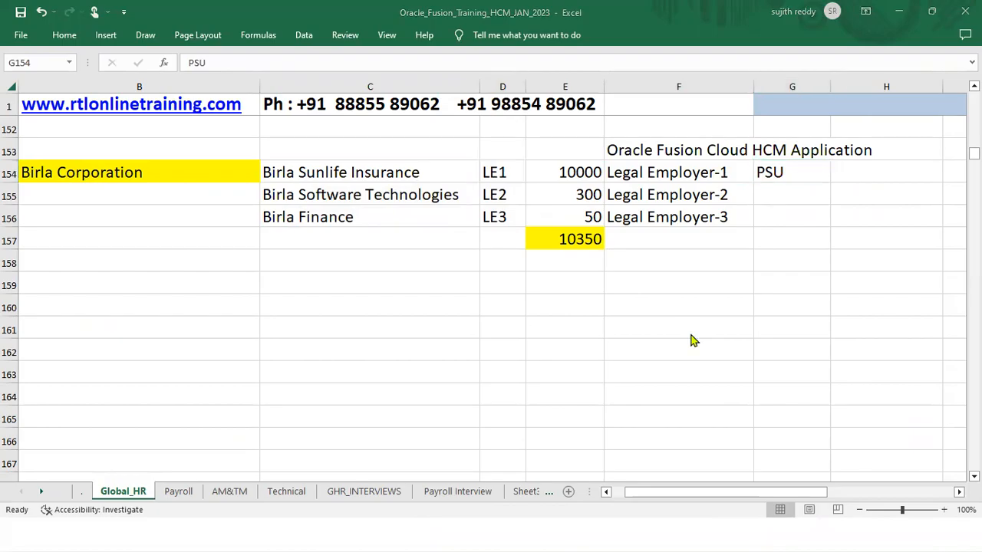
key("alt+Tab")
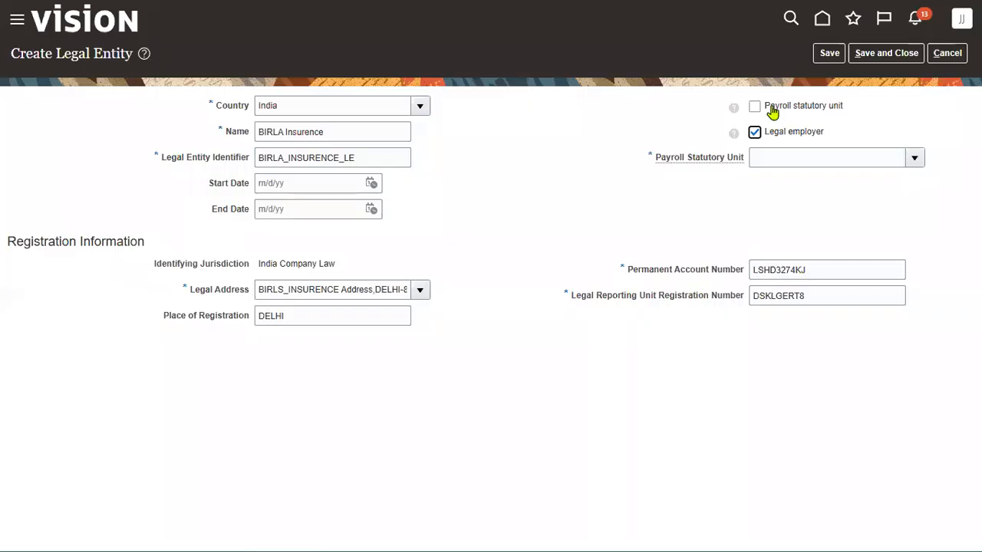
- Make the BIRLA Insurence entity a payroll statutory unit as well, and save and close it
left_click(772, 109)
mouse_move(715, 167)
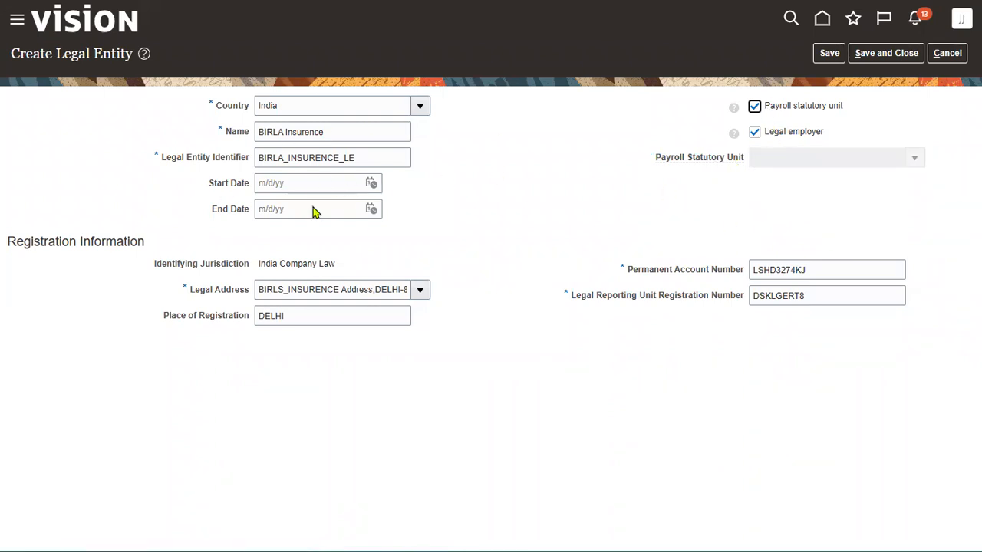
left_click(875, 53)
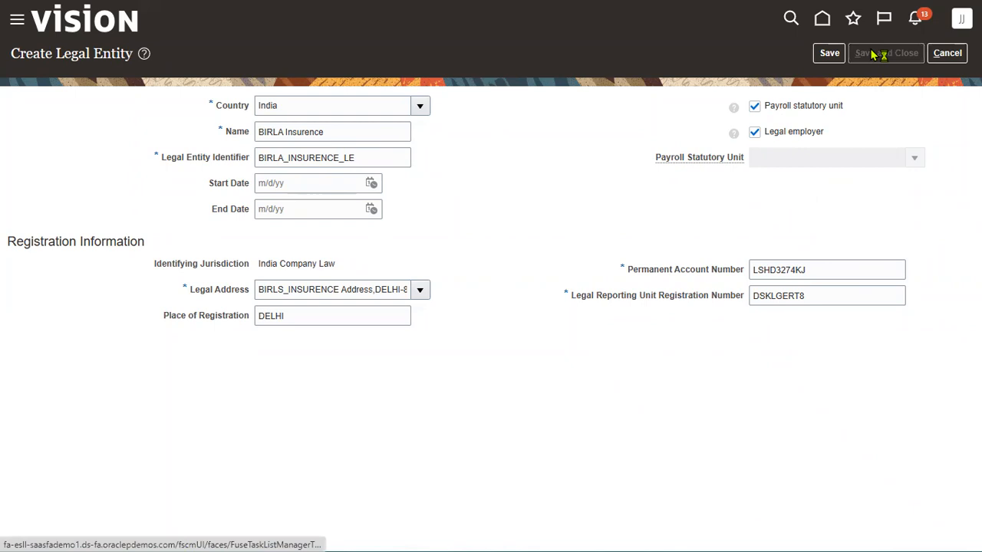
- Review the Birla Sunlife Insurance and Birla Software Technologies rows in the Excel plan
key("alt+Tab")
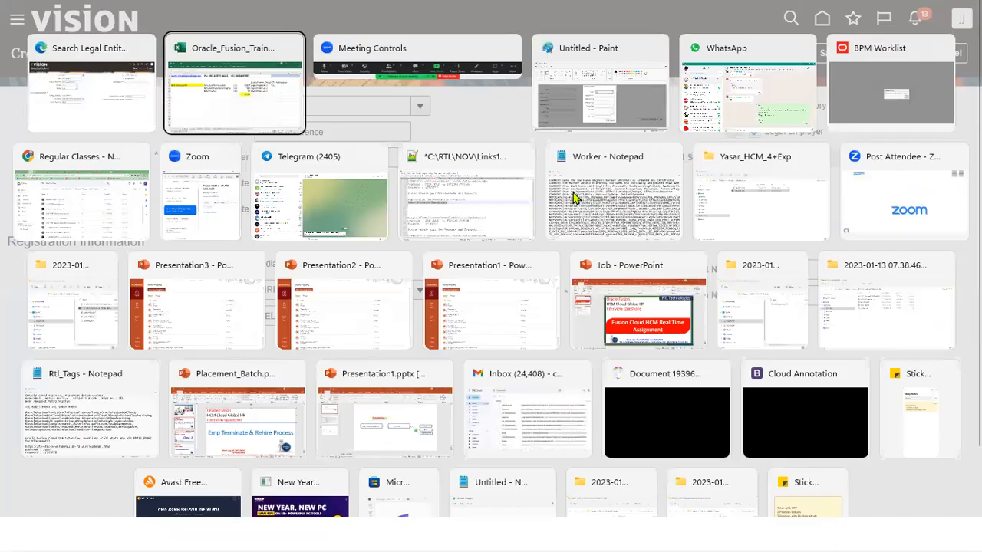
left_click_drag(429, 172, 764, 172)
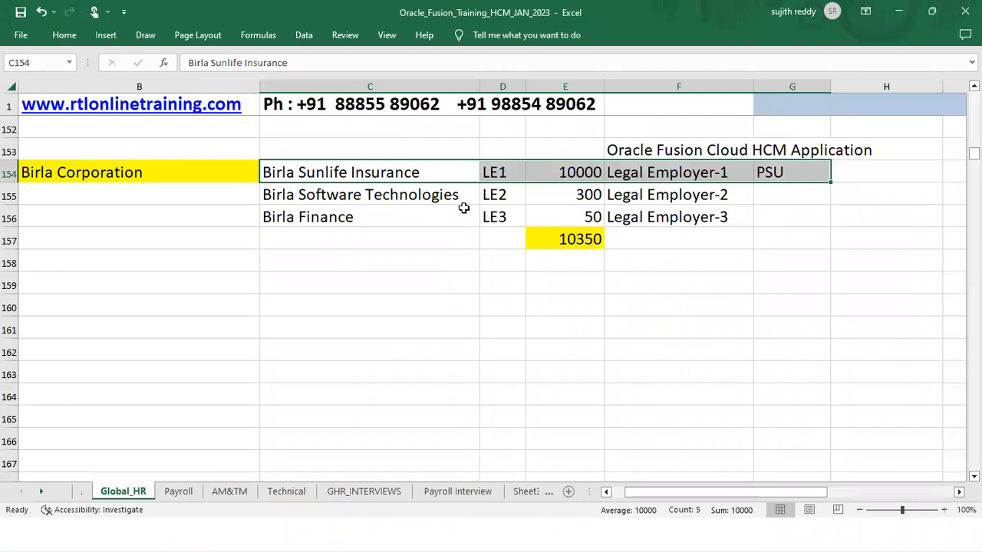
left_click_drag(453, 195, 658, 193)
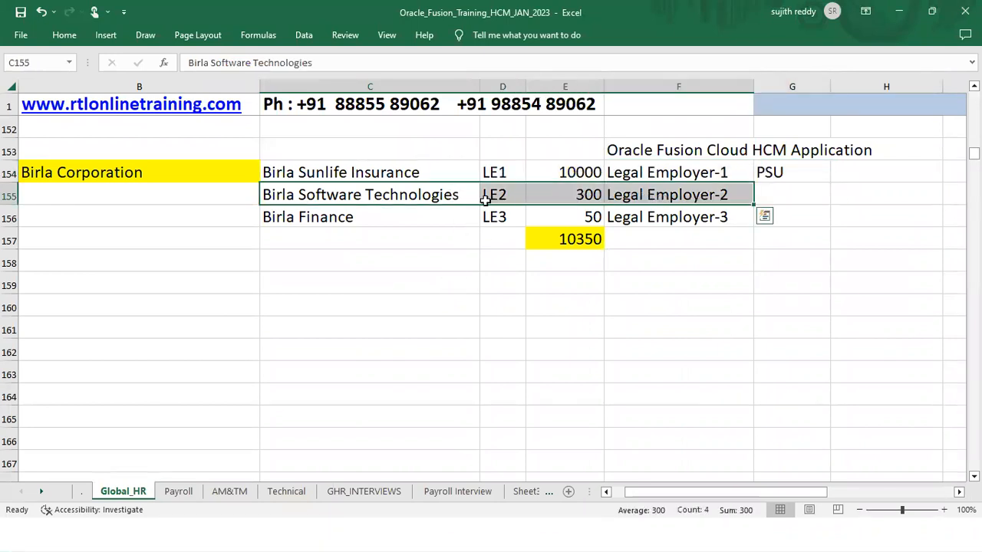
key("super+Tab")
- Open the Manage Legal Entity task with the Create New scope and start a new legal entity
left_click(433, 201)
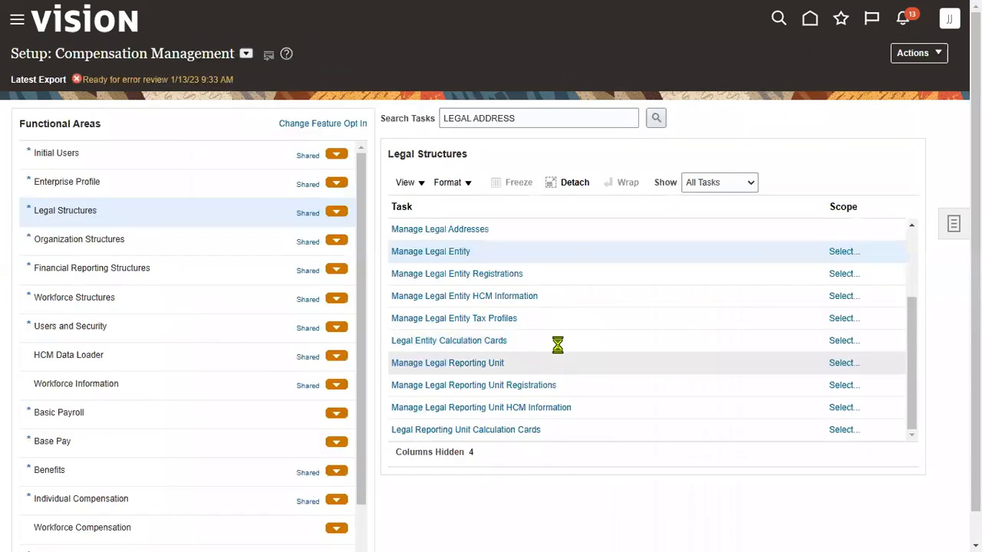
left_click(836, 252)
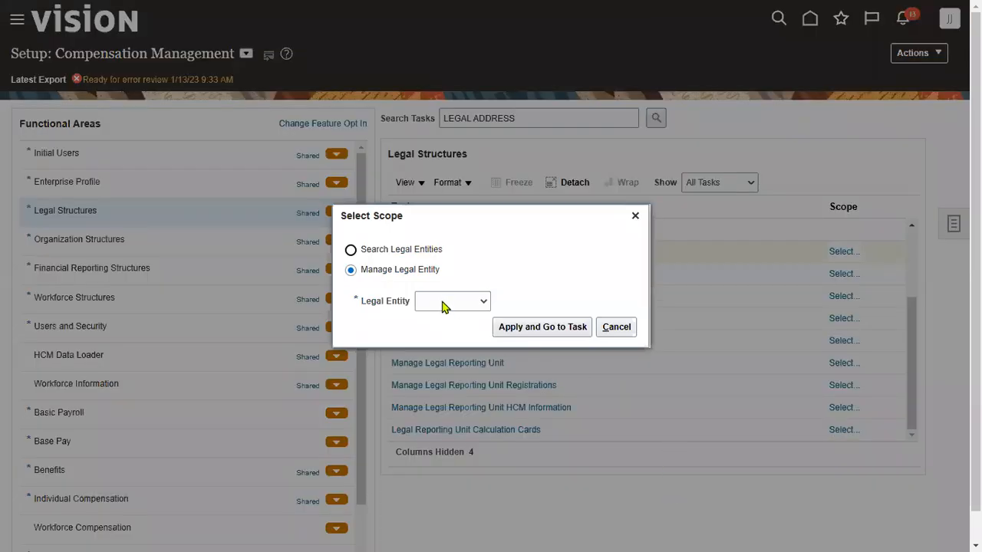
left_click(442, 306)
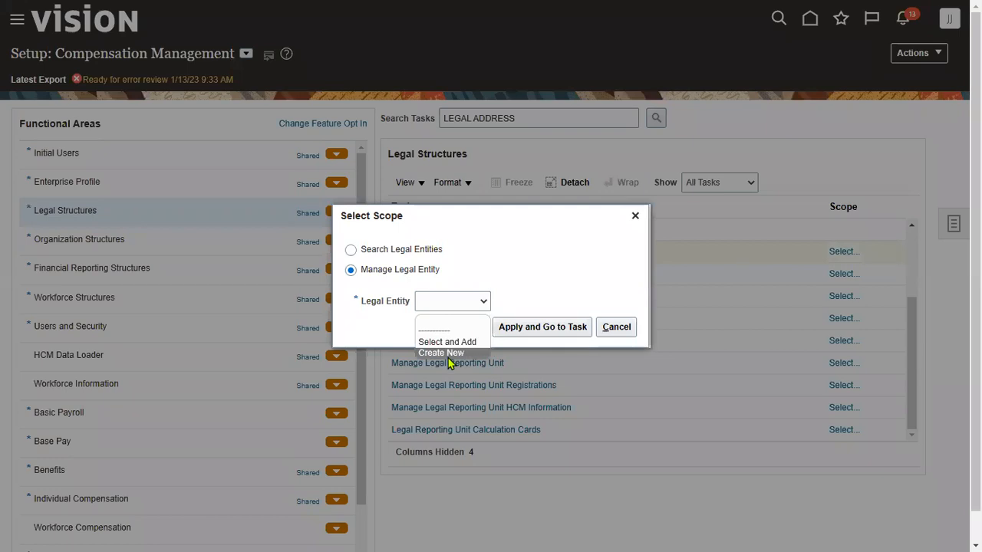
left_click(449, 322)
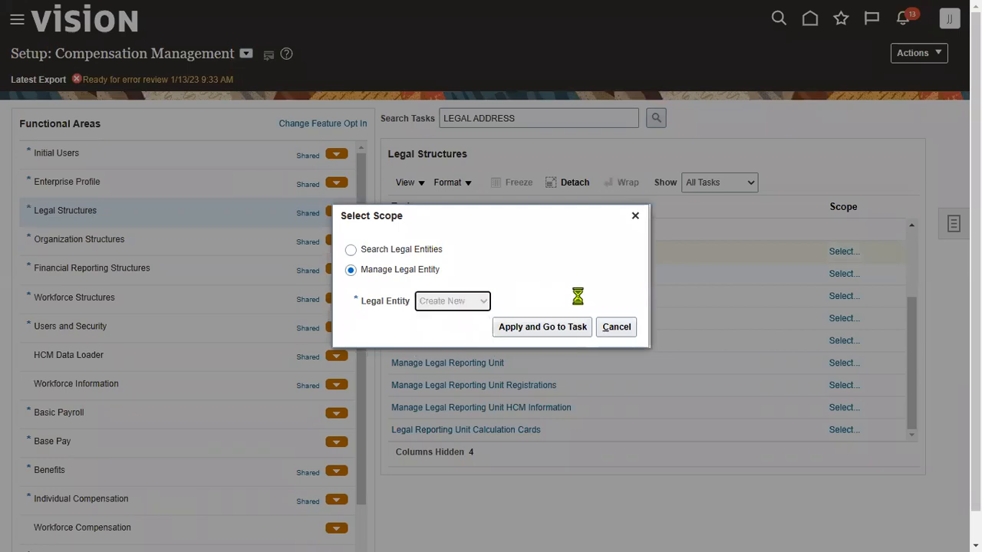
left_click(565, 328)
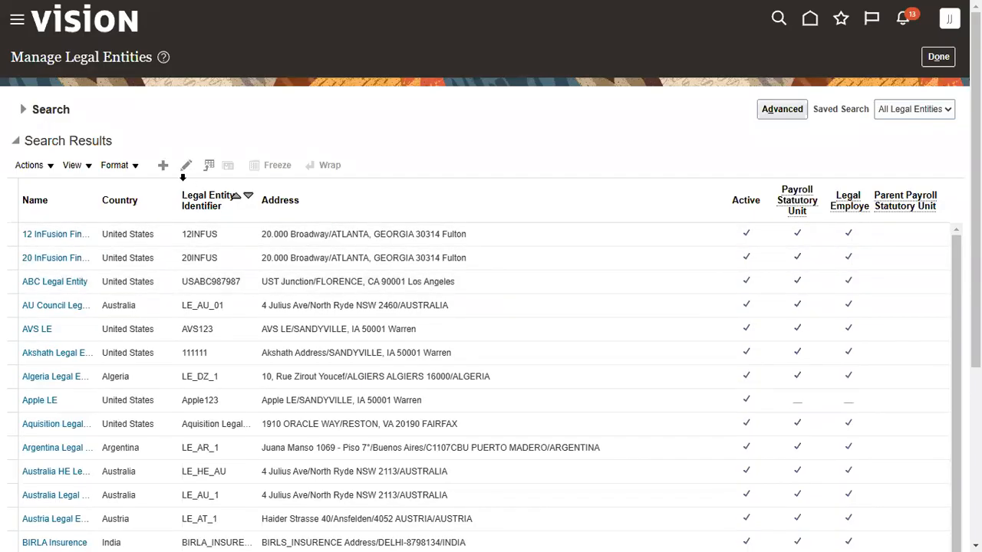
left_click(164, 165)
- Set the new legal entity's country to India and use BIRLA_IT_LE as both its name and legal entity identifier
triple_click(343, 101)
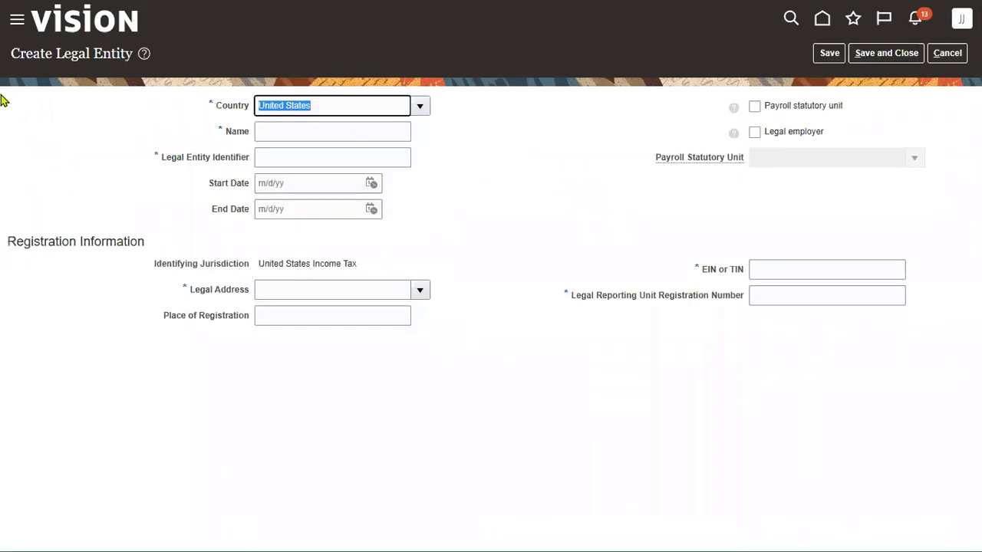
type("India")
key("Tab")
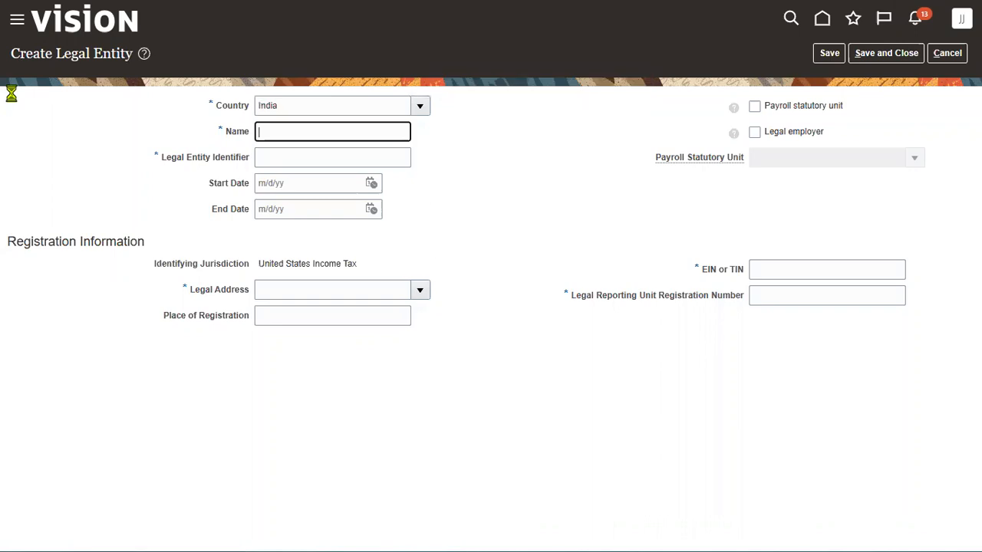
left_click(310, 131)
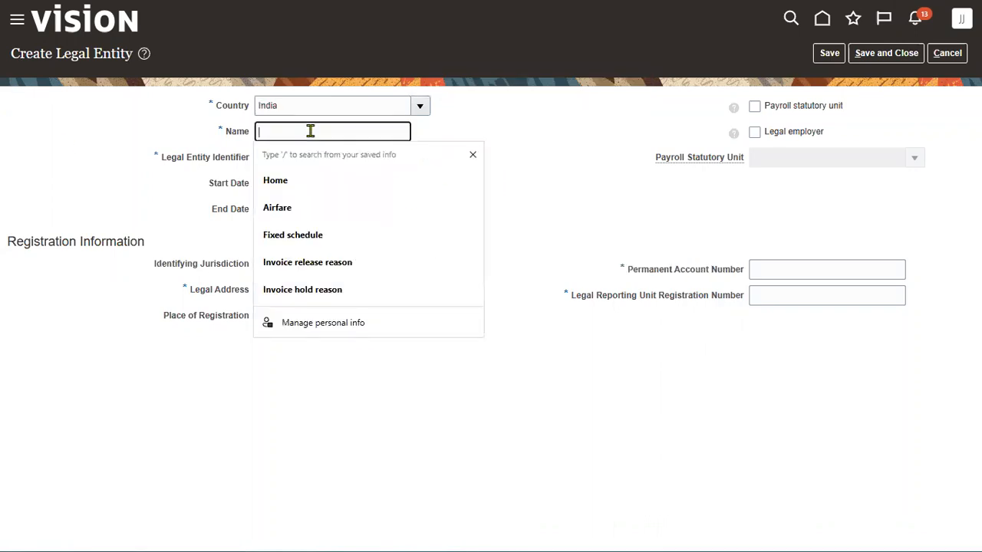
type("BIR")
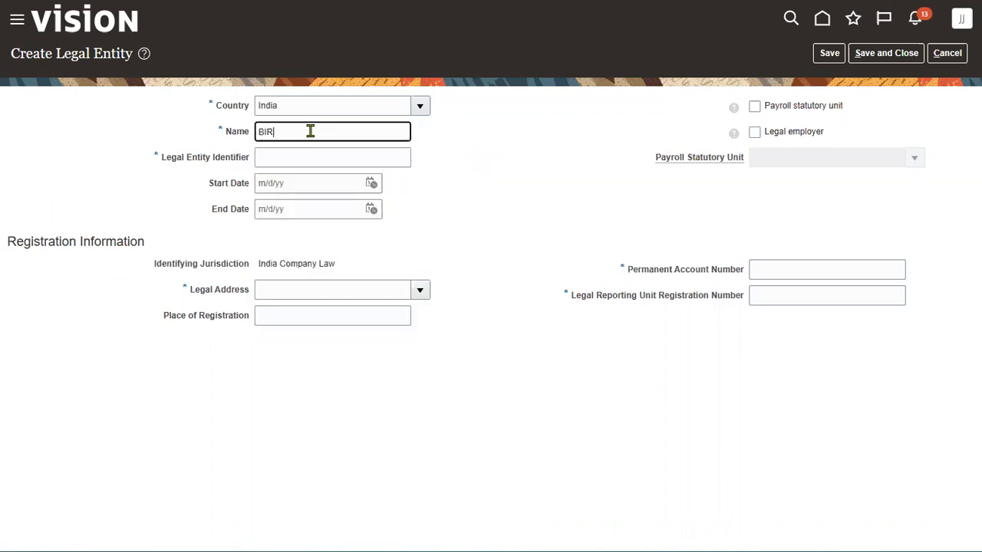
type("LA_IT_LE")
key("ctrl+a")
key("ctrl+c")
key("Tab")
key("ctrl+v")
key("Tab")
key("Tab")
key("Tab")
key("Tab")
- Mark the entity as a legal employer and assign BIRLA Insurence as its payroll statutory unit
left_click(801, 132)
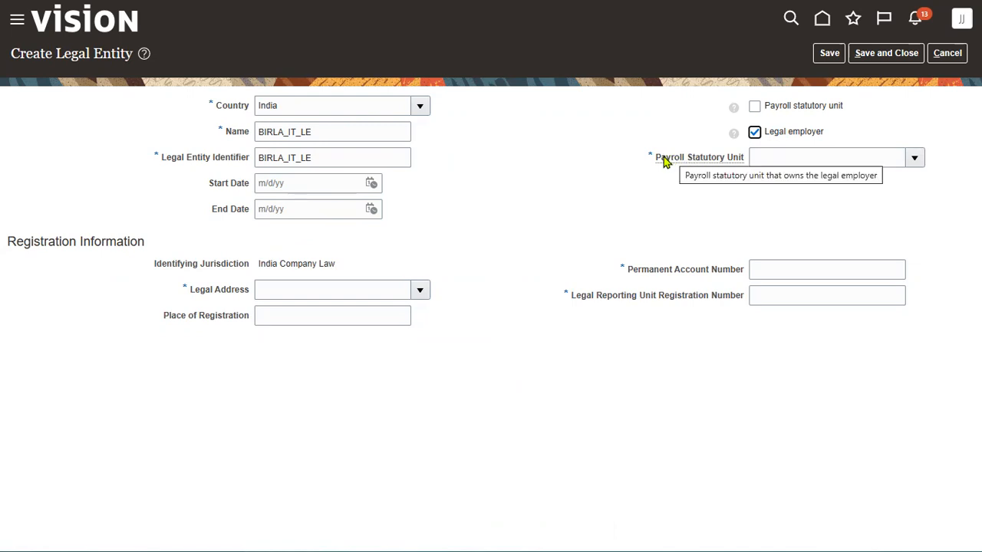
left_click(916, 158)
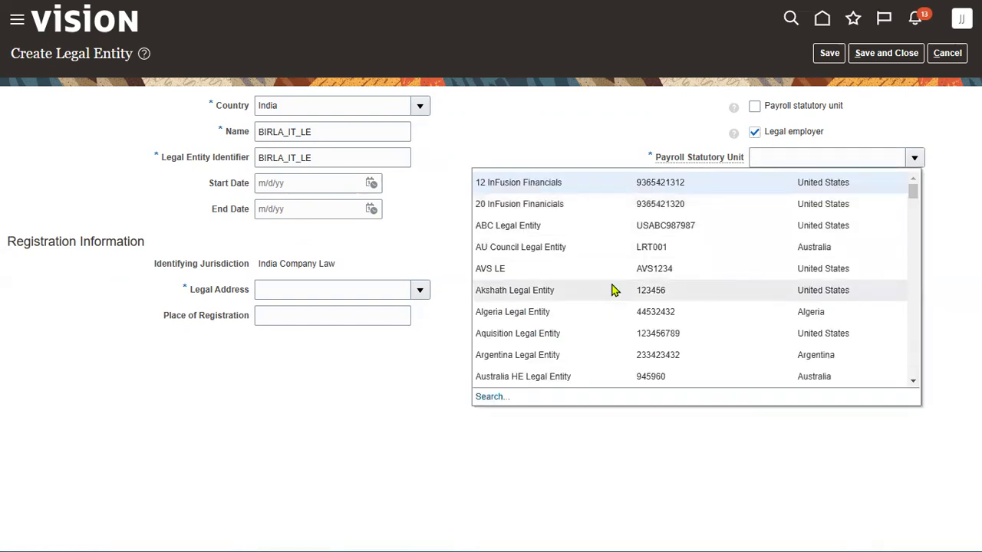
left_click(481, 398)
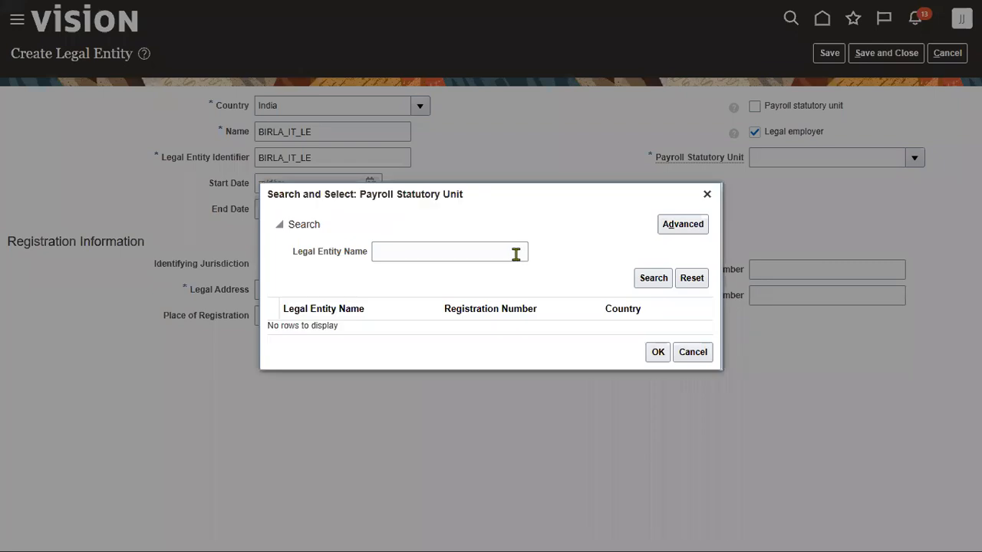
left_click(516, 254)
type("BIRLA")
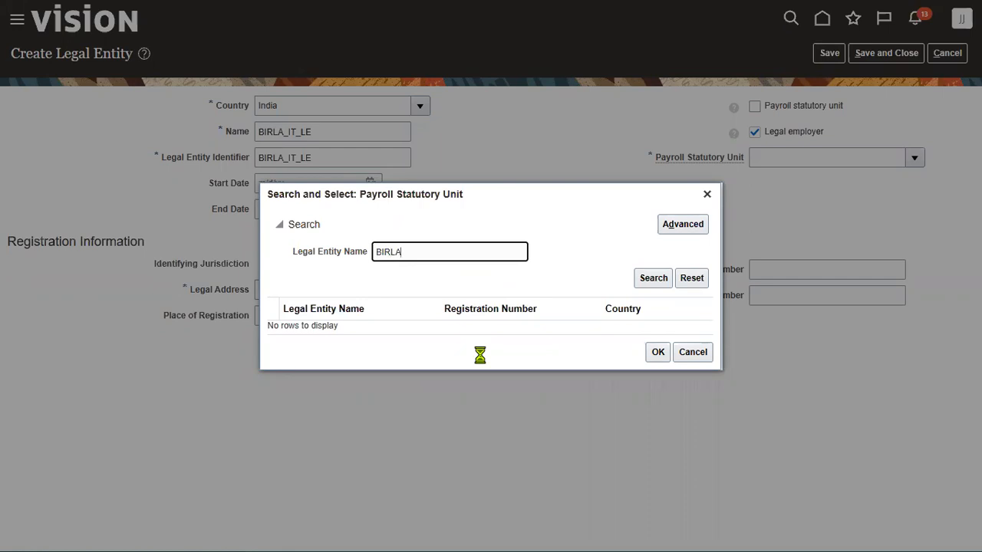
left_click(418, 330)
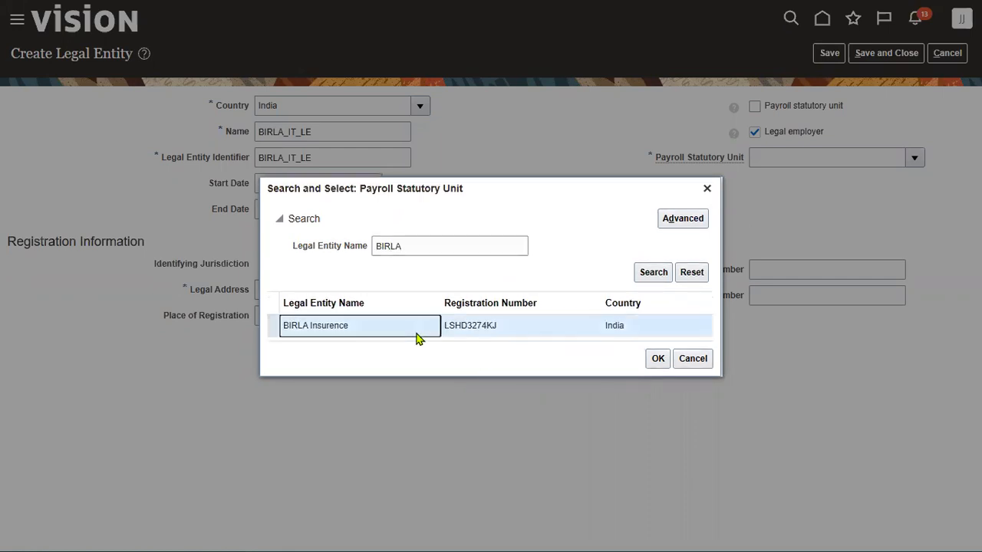
left_click(658, 359)
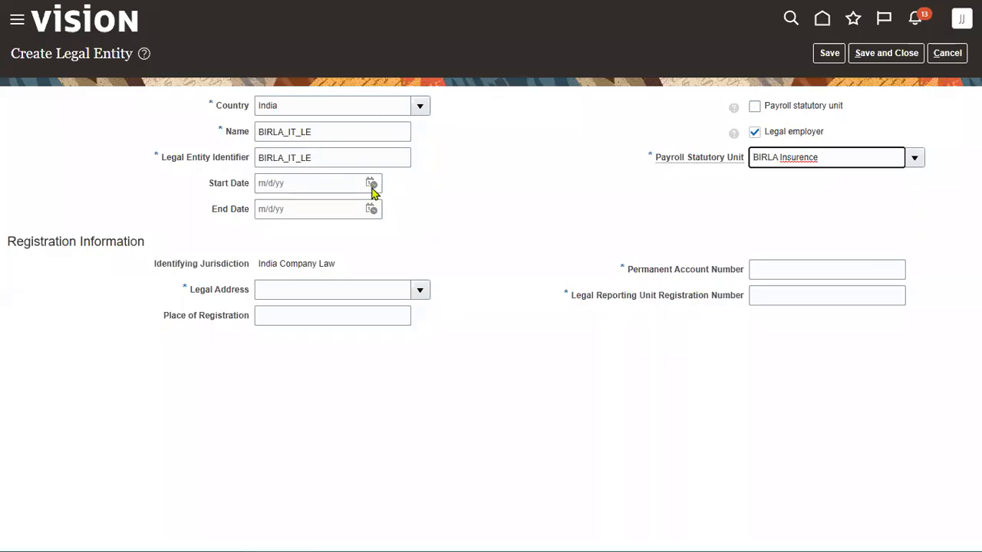
- Assign the BIRLS_IT Address in BANGLORE as the legal address and set the place of registration to Banglore
left_click(417, 290)
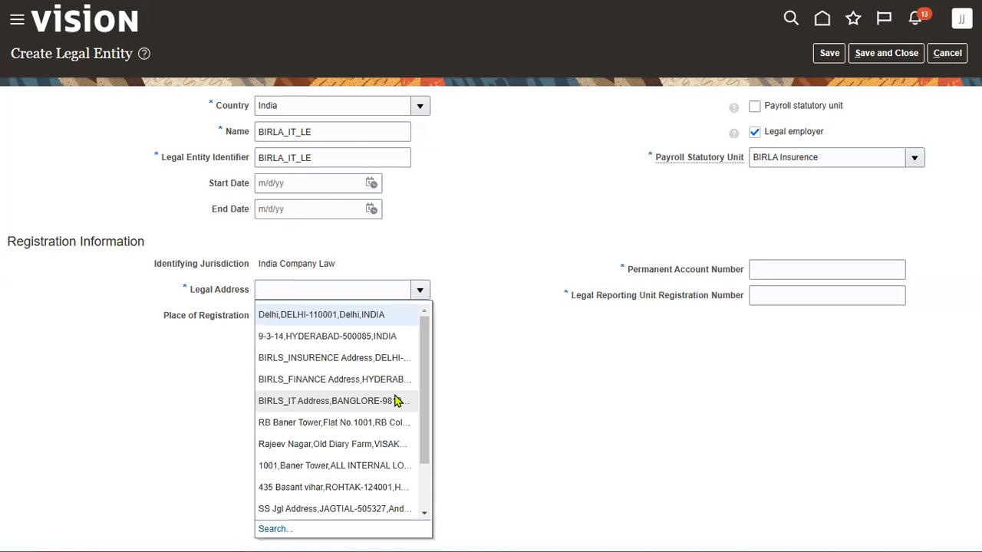
left_click(322, 316)
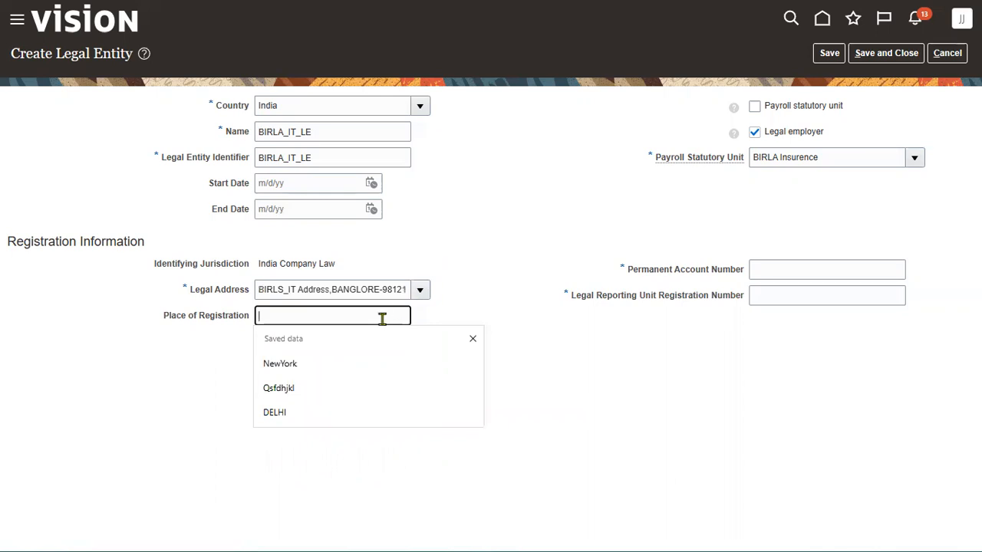
type("Banglore")
- Fill in the permanent account number and legal reporting unit registration number, and save and close the BIRLA_IT_LE entity
key("Tab")
key("shift+Tab")
type("KDASFH3614VHEF")
key("Tab")
type("MKFBW7O8R8")
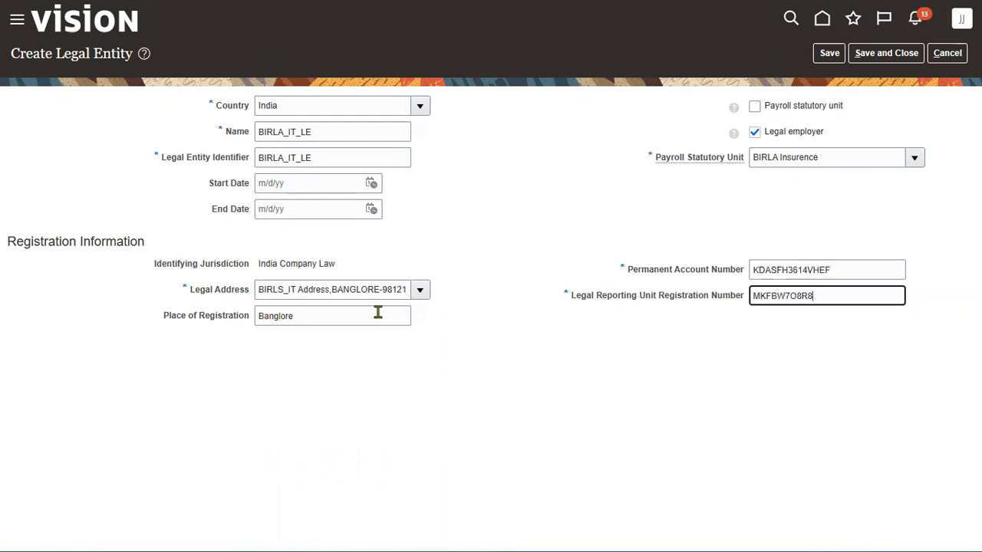
left_click(876, 60)
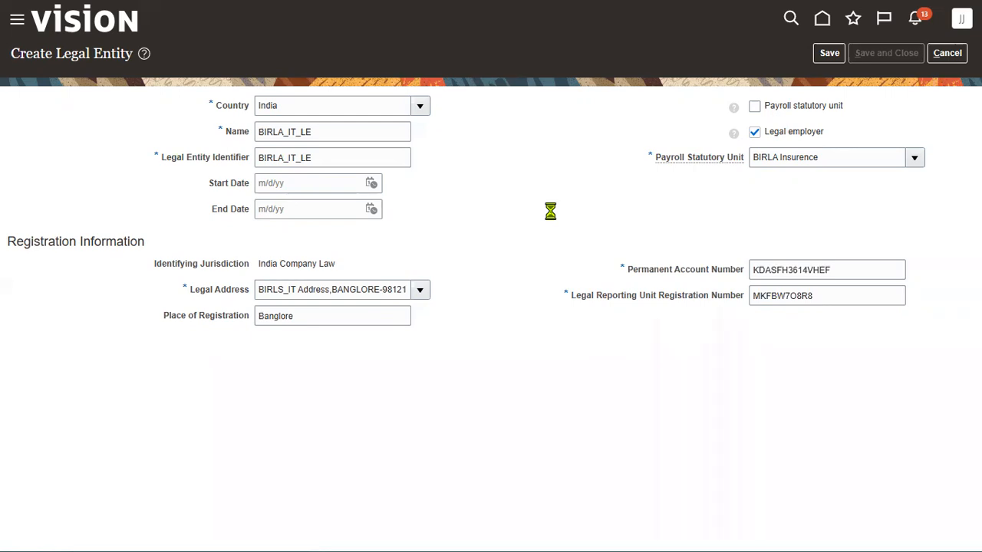
- Review the Birla Finance row in the Excel plan and return to the setup tasks
key("alt+Tab")
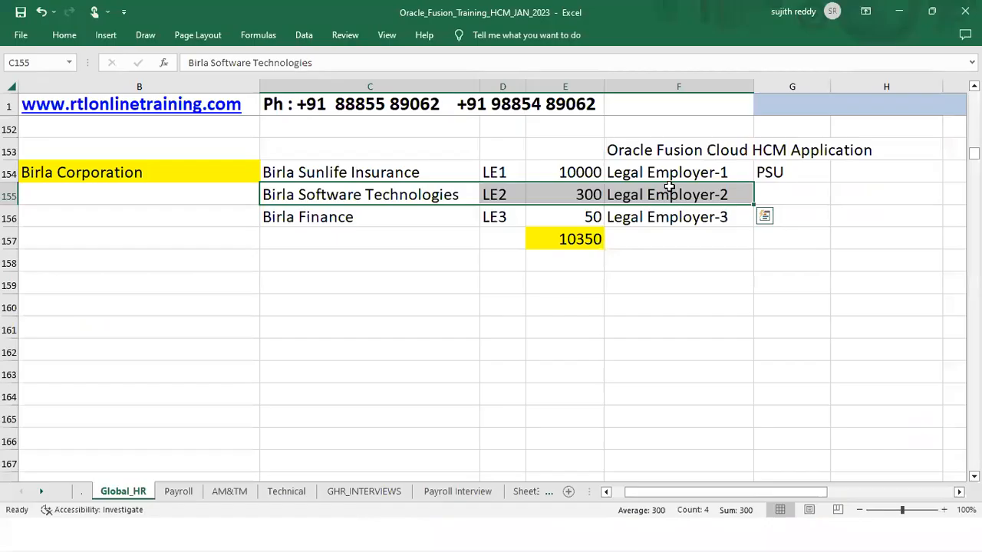
left_click_drag(423, 216, 636, 218)
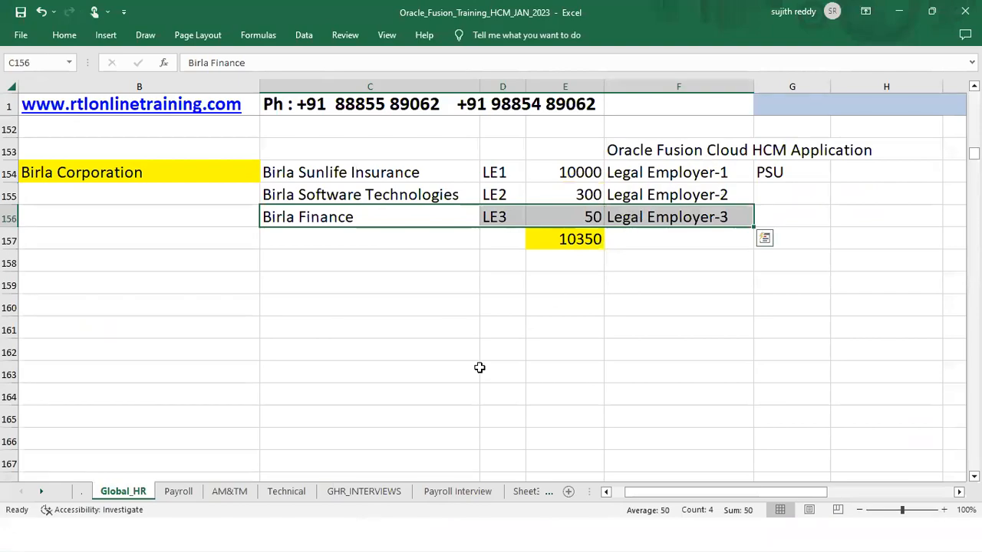
key("alt+Tab")
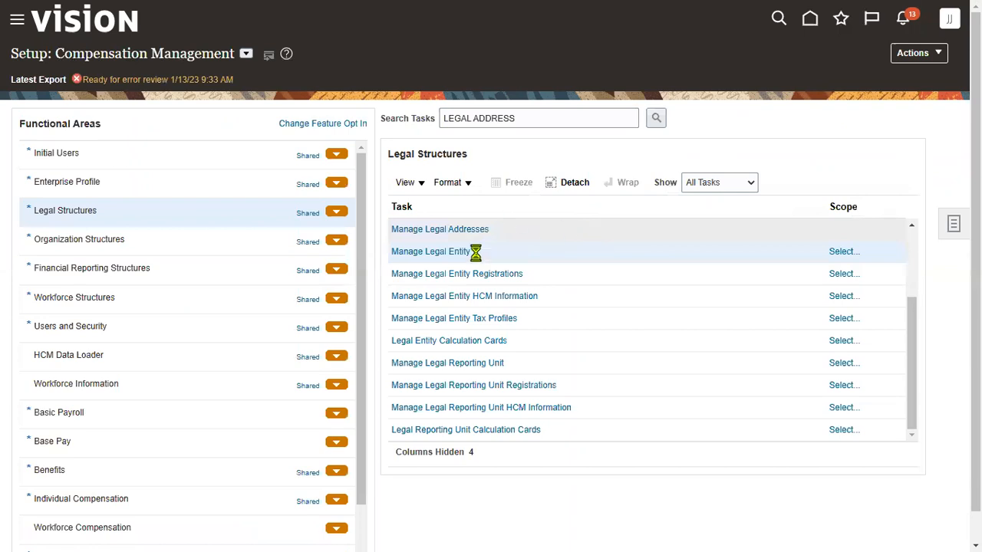
- Set the Manage Legal Entity scope to Create New, go to the task and start creating a legal entity
left_click(844, 252)
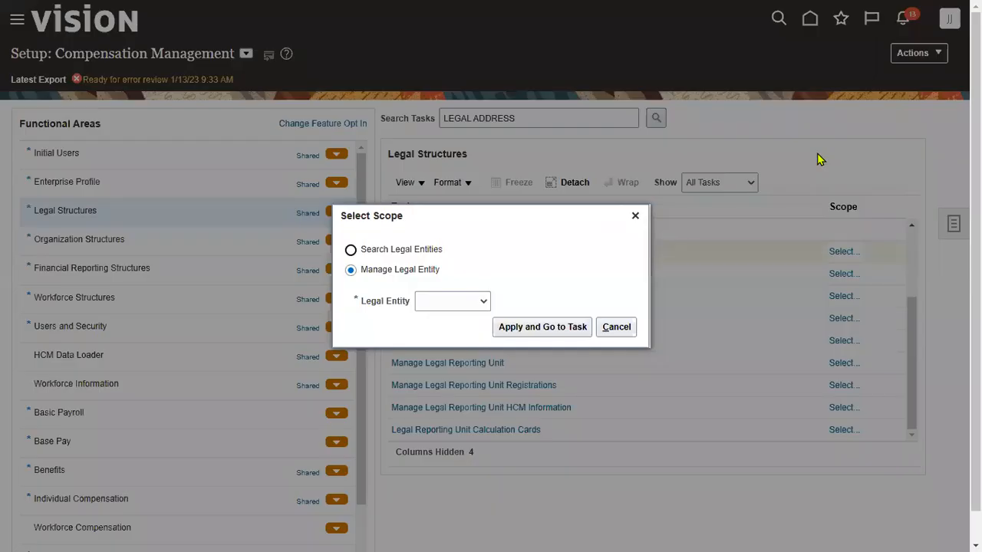
left_click(467, 301)
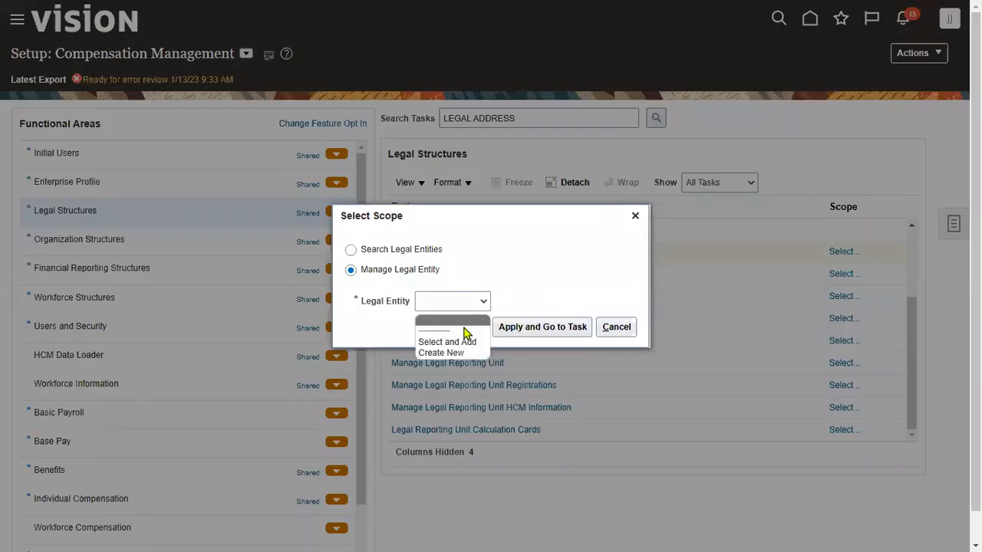
left_click(464, 342)
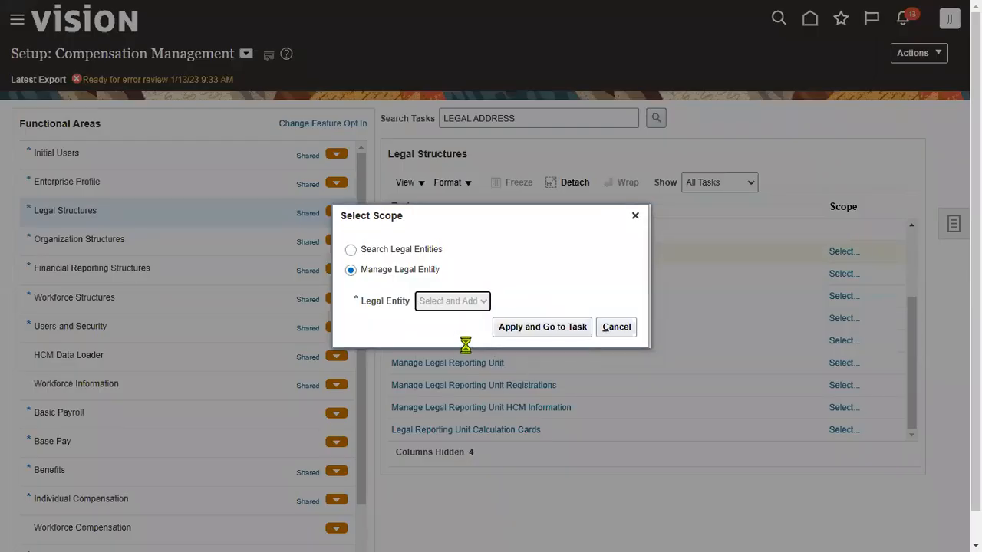
left_click(472, 300)
left_click(462, 343)
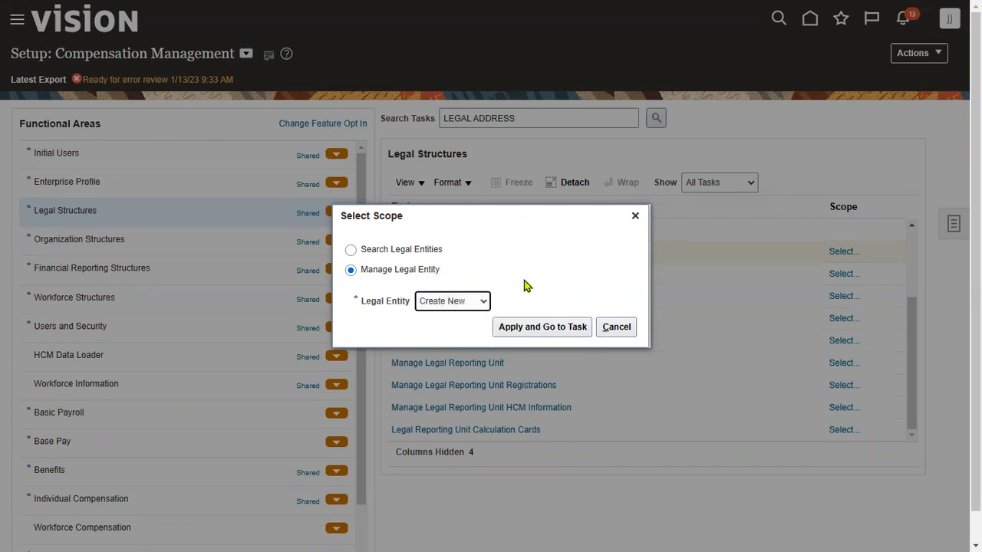
left_click(535, 328)
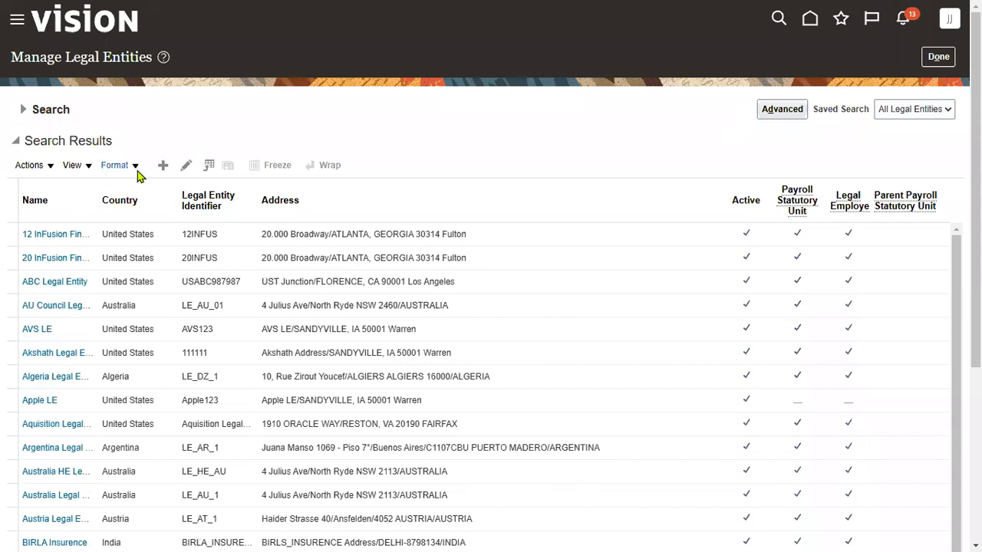
left_click(162, 168)
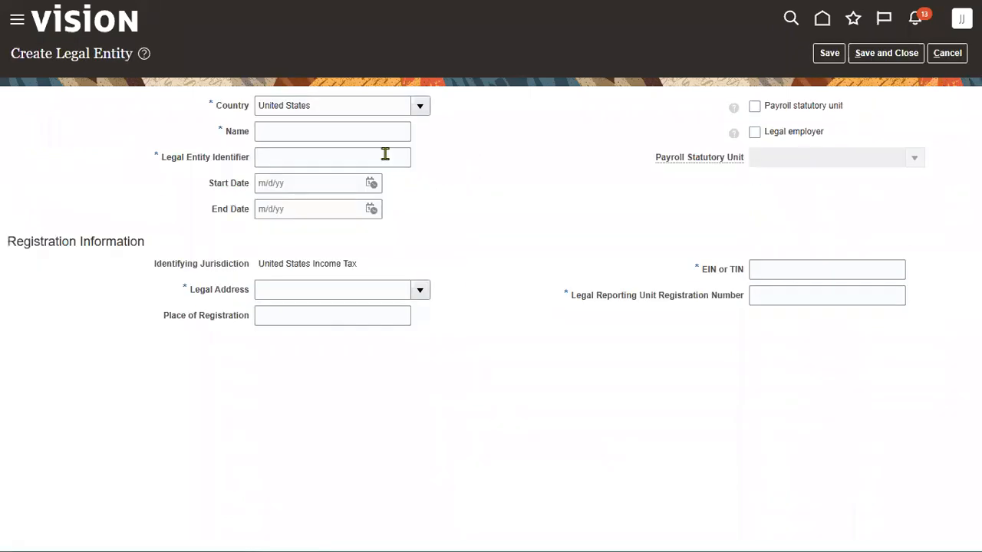
- Set the country to India and enter BIRLA_FINANCE_LE as both the name and the legal entity identifier
type("India")
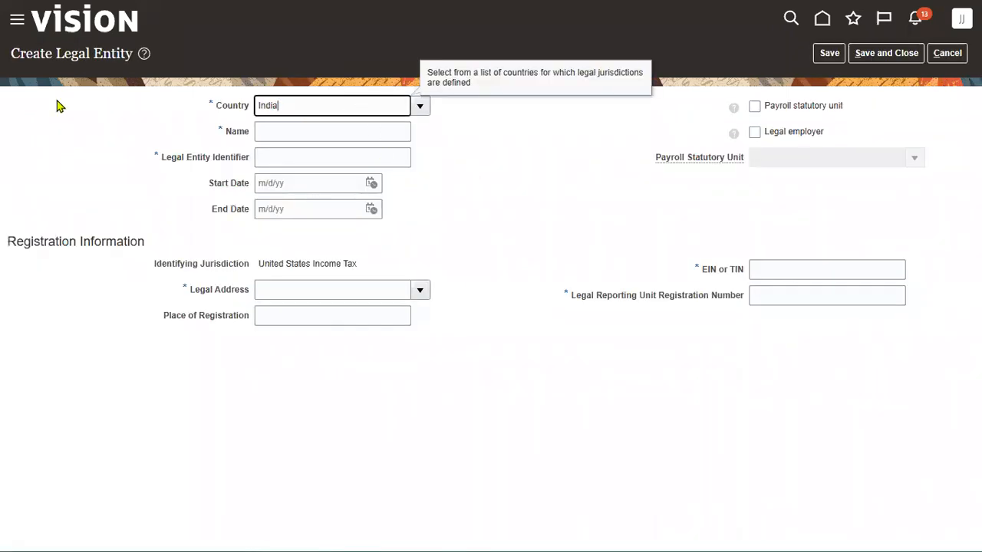
key("Tab")
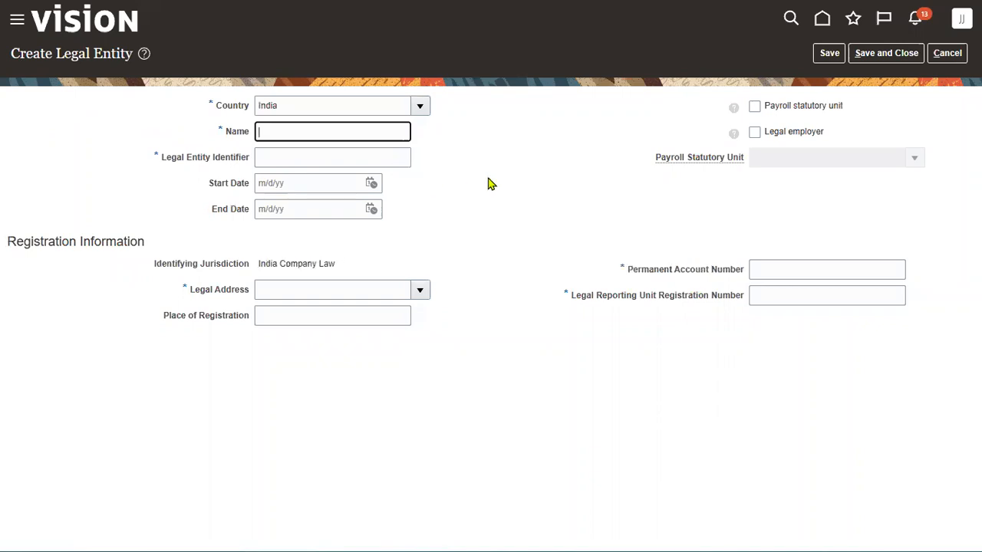
type("BIRLA_FINANCE")
key("ctrl+a")
key("ctrl+c")
key("Tab")
key("ctrl+v")
type("_LE")
left_click(397, 134)
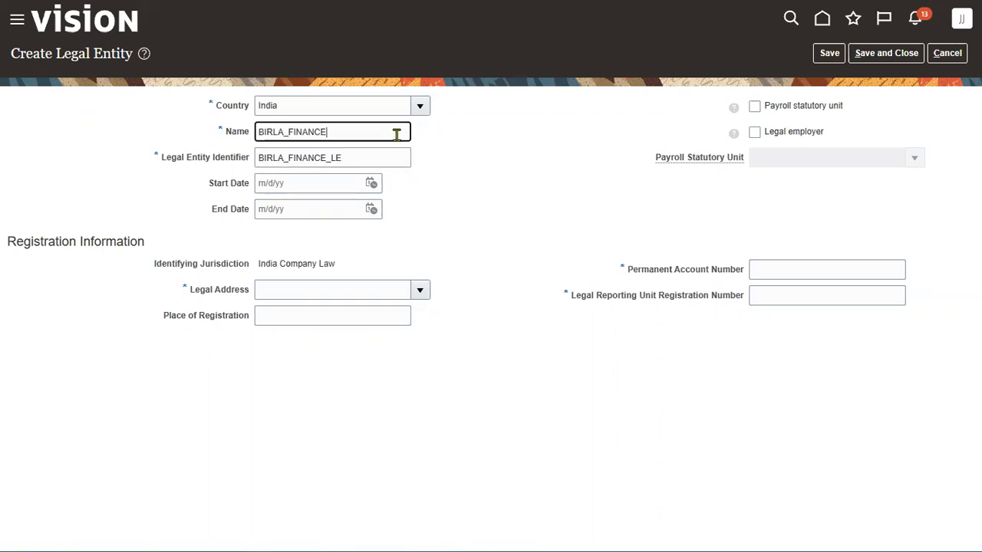
type("_LE")
left_click(504, 256)
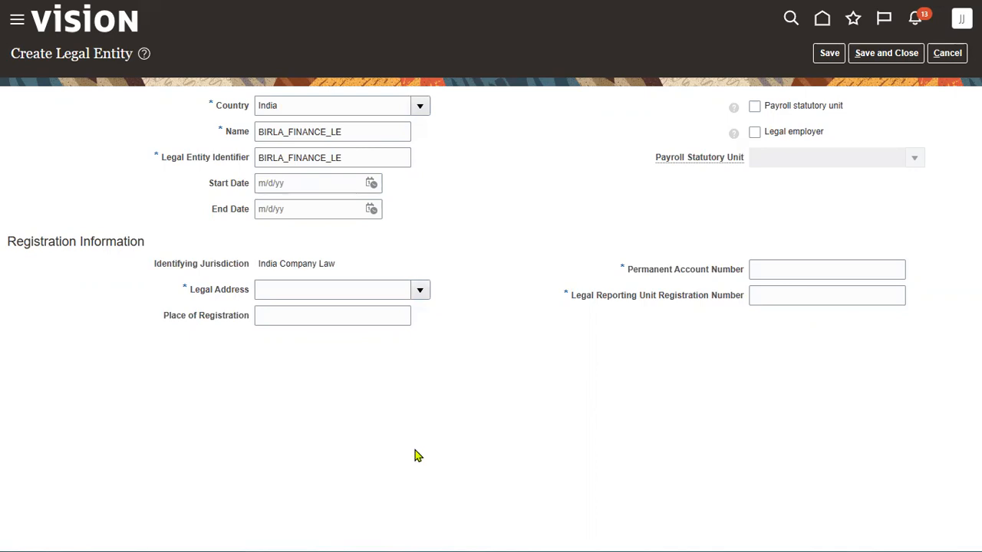
- Assign the BIRLS_FINANCE Address in HYDERABAD as the legal address and enter Hyderabad as the place of registration
left_click(422, 290)
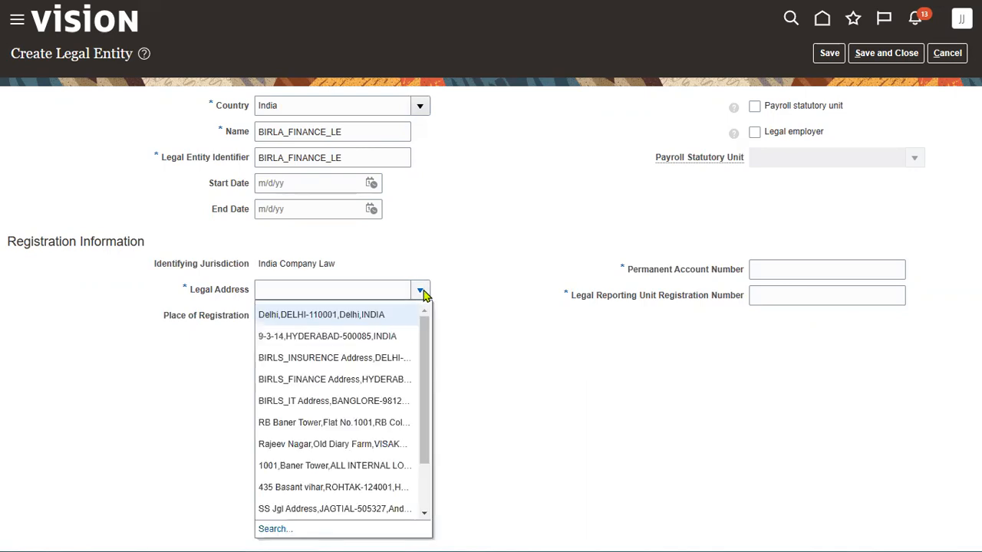
left_click(384, 379)
left_click(334, 319)
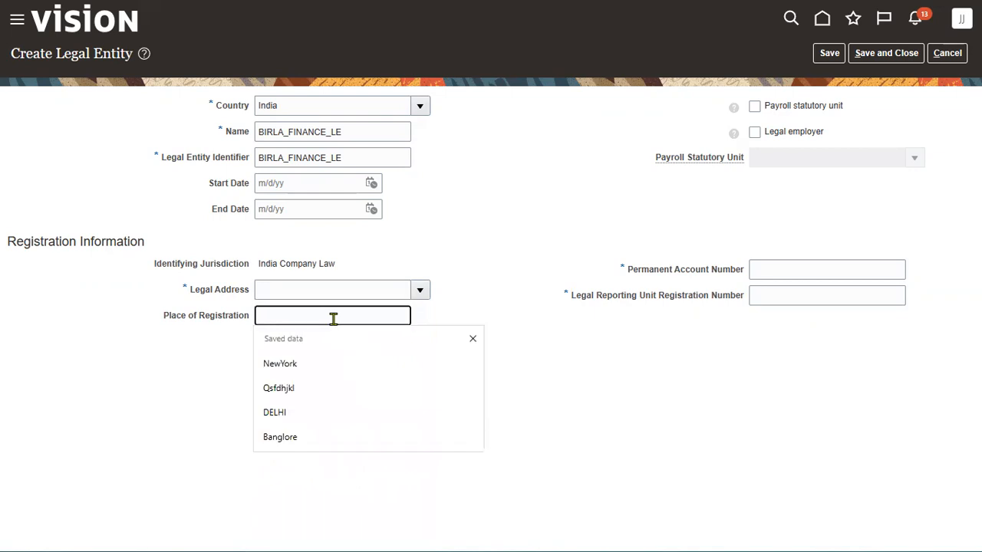
type("Hyderabad")
- Fill in the permanent account number and the legal reporting unit registration number
key("Tab")
type("adkldgnsa")
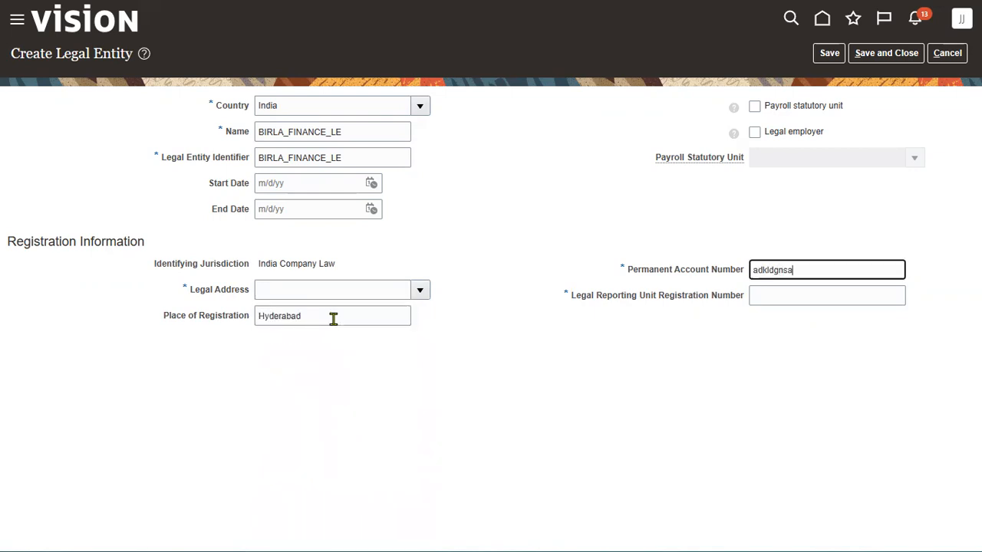
key("ctrl+a")
type("JDSFH49856J")
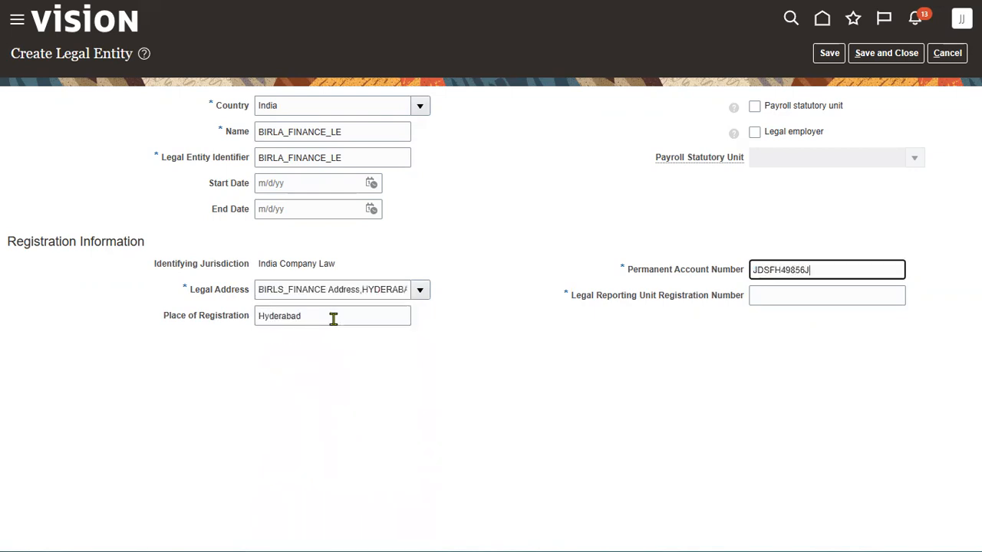
key("Tab")
type("DGH5896Y")
- Mark the entity as a legal employer only, assign BIRLA Insurence as its payroll statutory unit, and save and close it
left_click(755, 132)
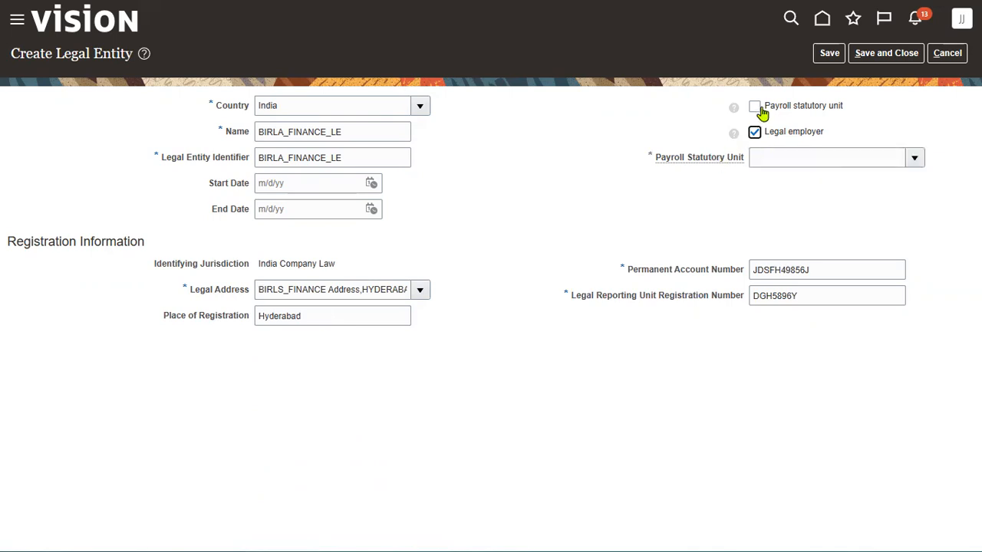
left_click(758, 109)
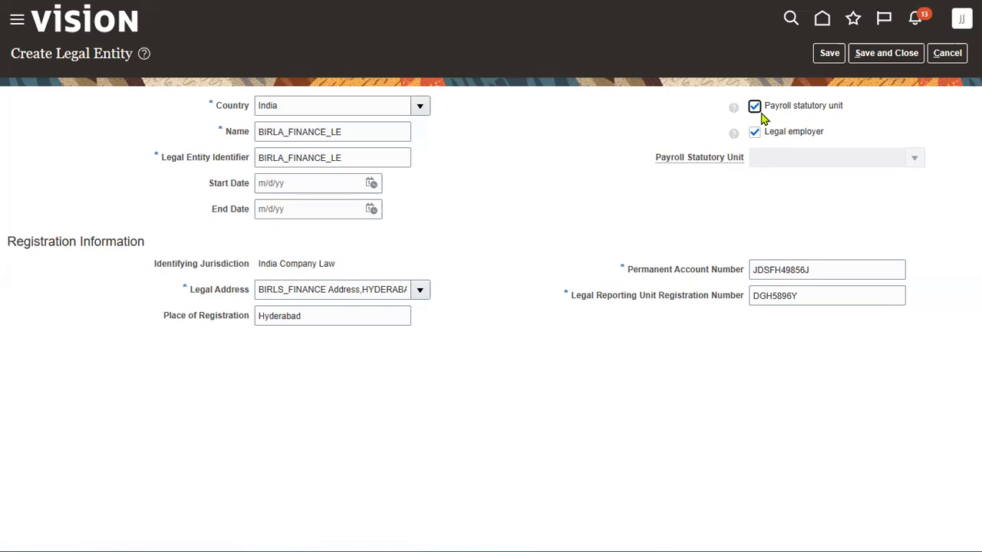
left_click(759, 113)
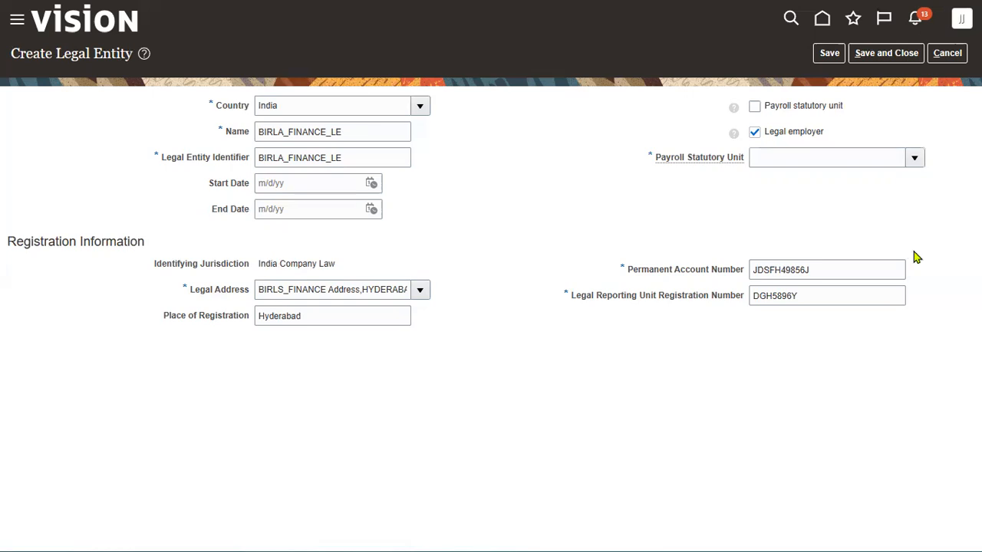
left_click(915, 159)
left_click(914, 159)
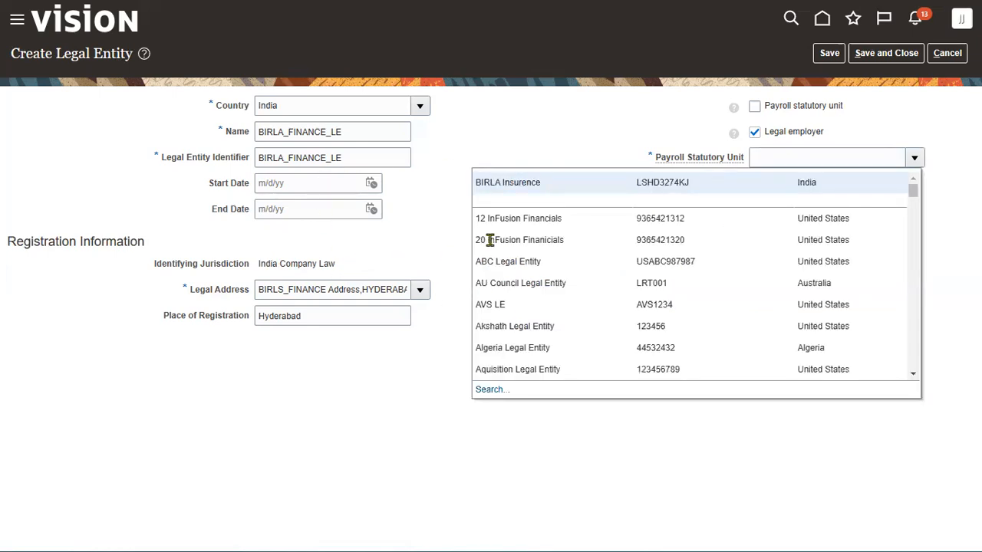
left_click(529, 184)
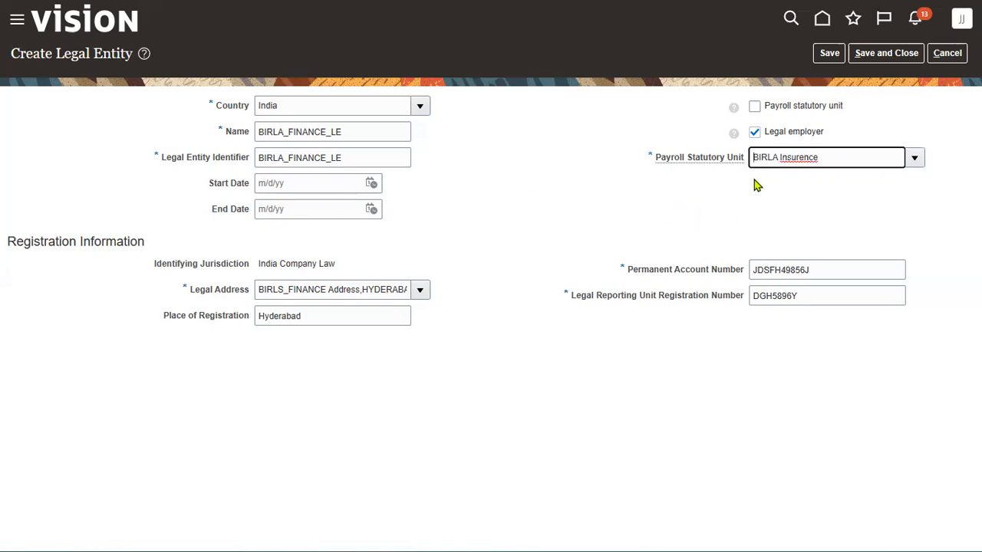
left_click(867, 55)
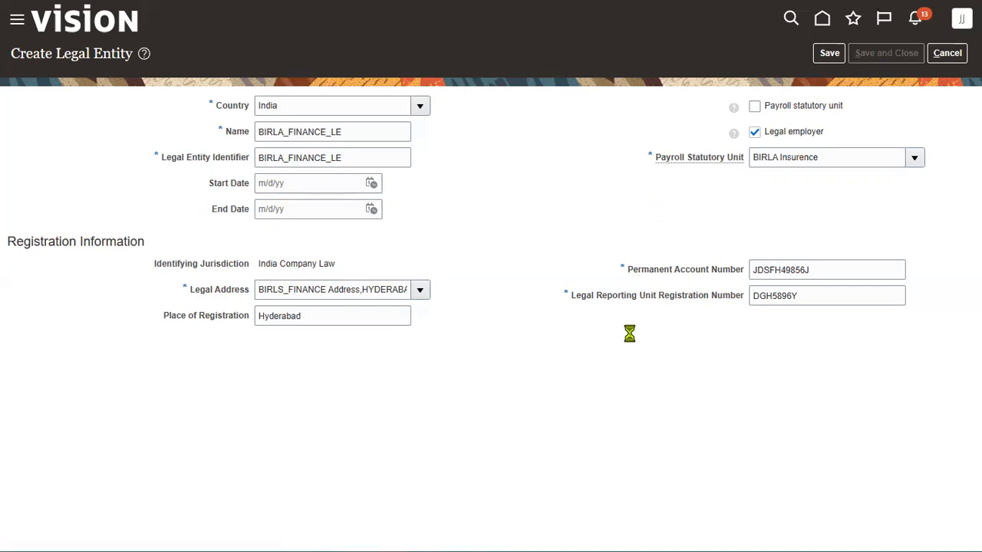
- Switch to the Excel plan and review the Birla companies with their legal employer and PSU assignments
key("alt+Tab")
left_click_drag(338, 173, 518, 201)
left_click_drag(678, 172, 690, 217)
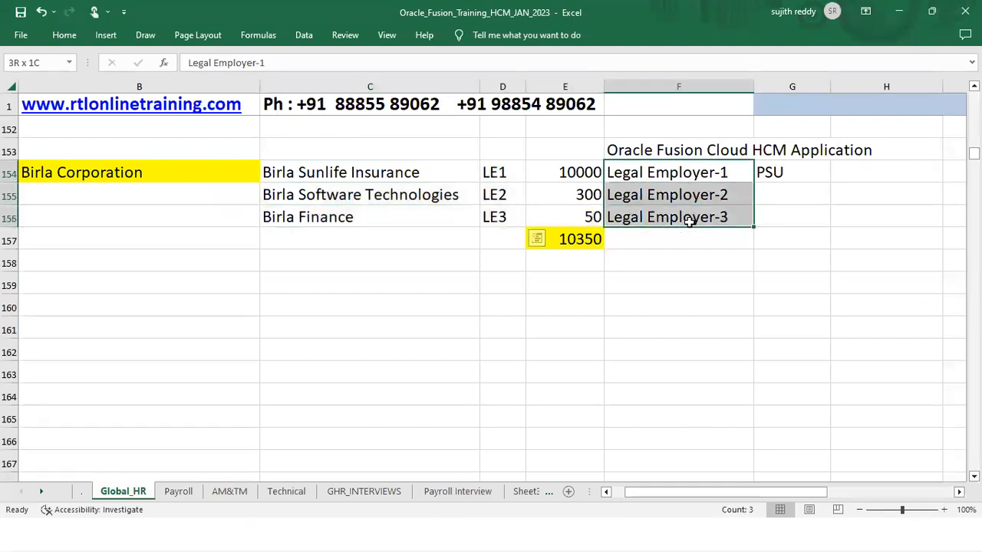
left_click(790, 172)
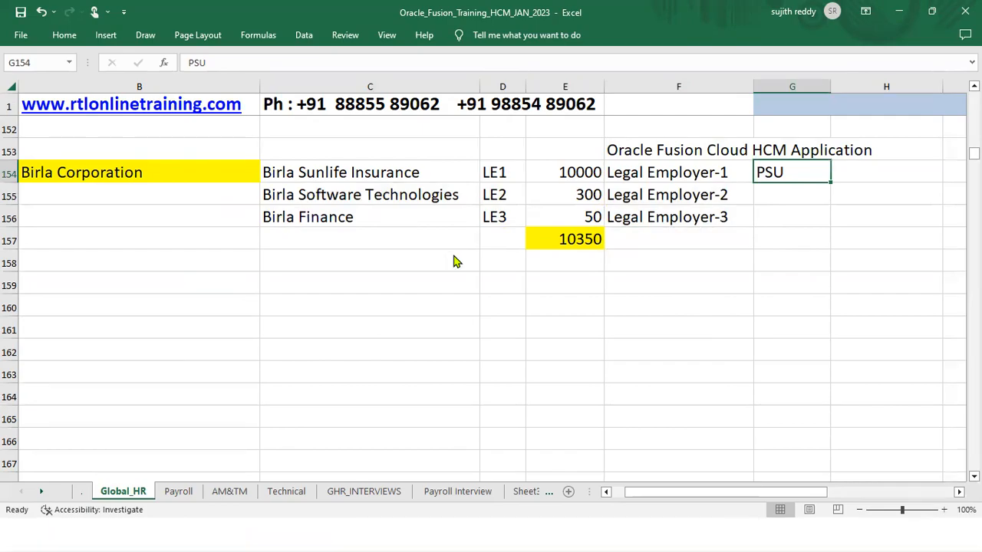
key("alt+Tab")
key("alt+shift+Tab")
- Highlight the Define LDG (Group of PSU) row, number and title, in yellow in the Global_HR topic list
left_click_drag(974, 154, 974, 94)
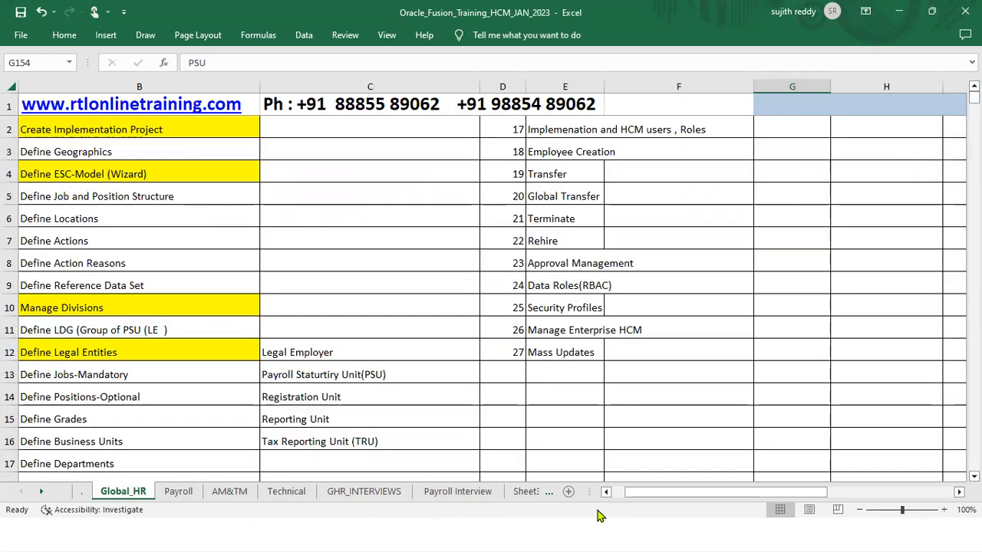
left_click(620, 495)
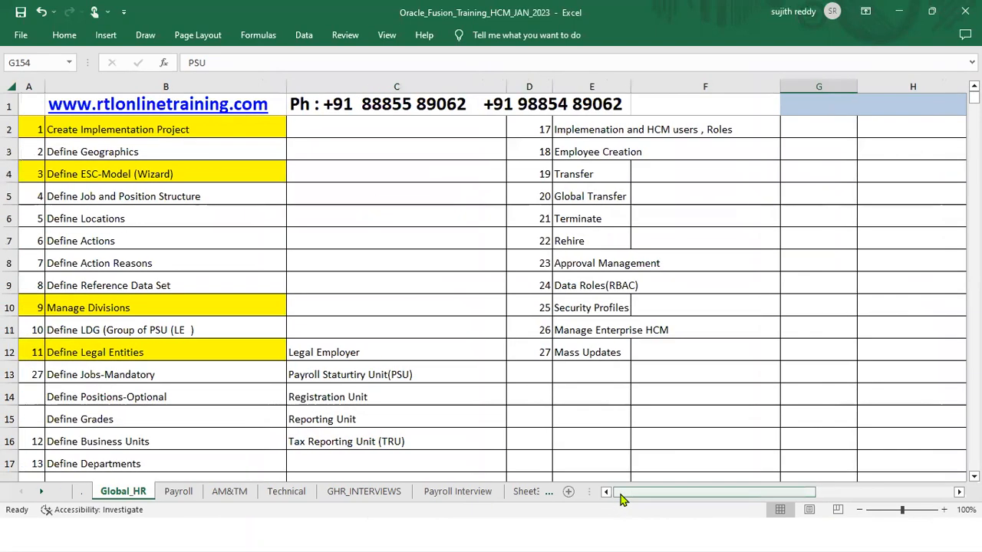
left_click(329, 353)
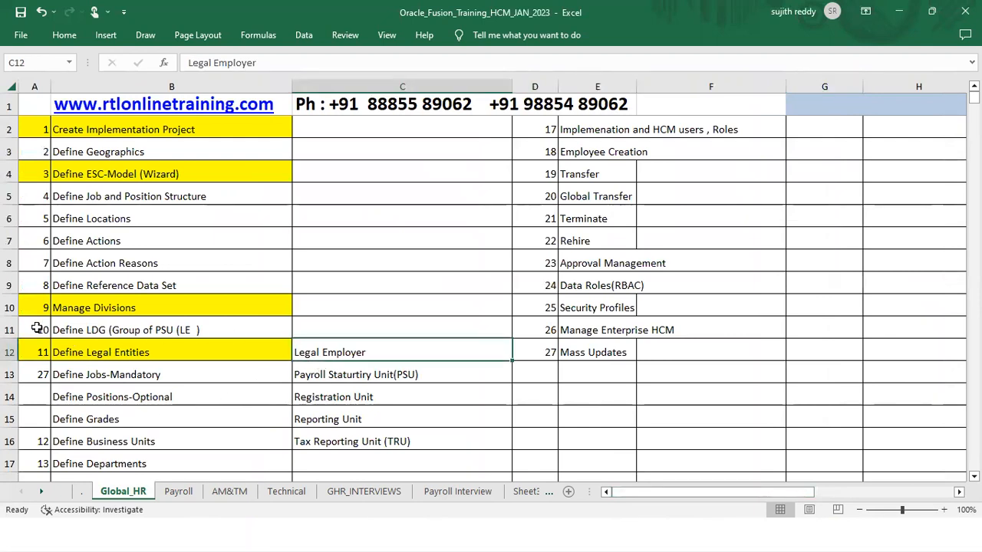
left_click_drag(38, 328, 63, 328)
left_click(65, 35)
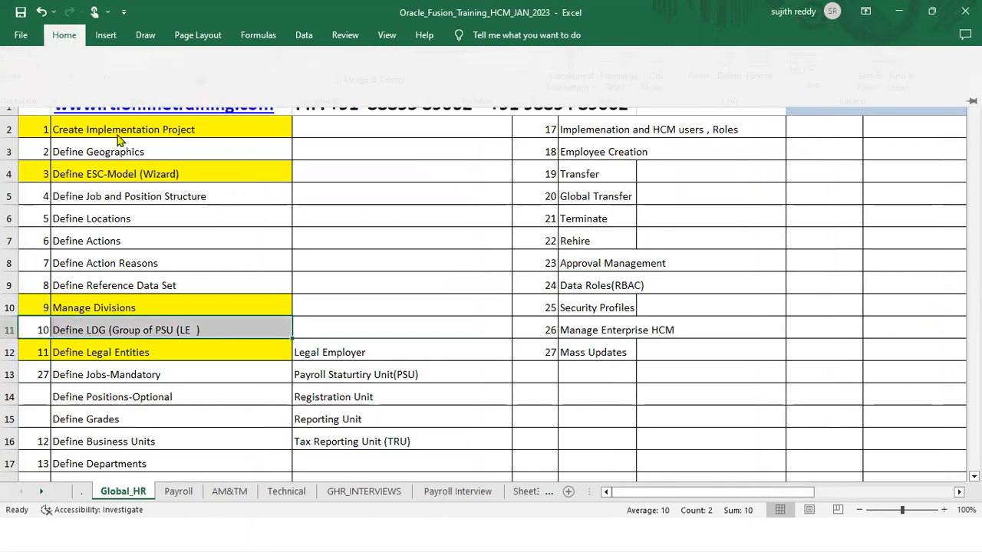
left_click(184, 85)
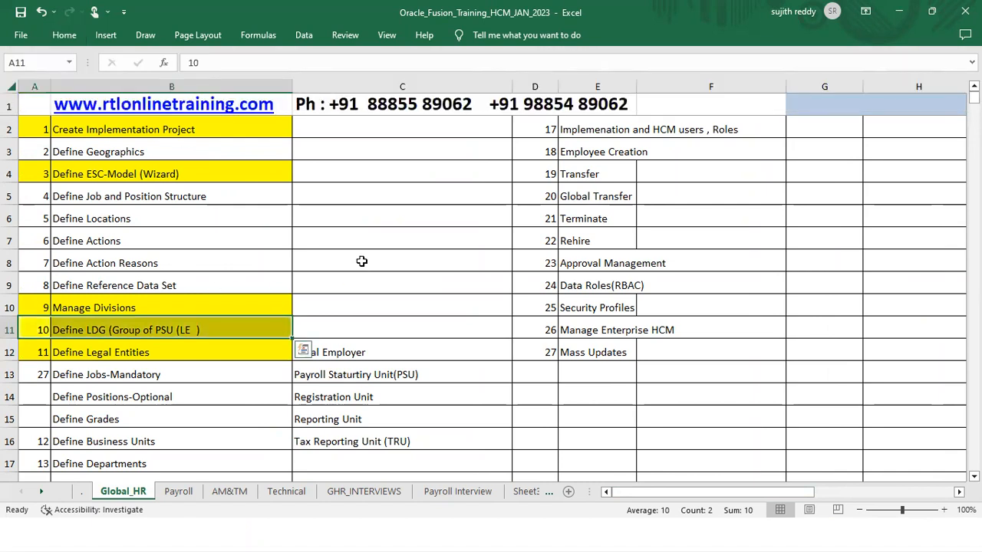
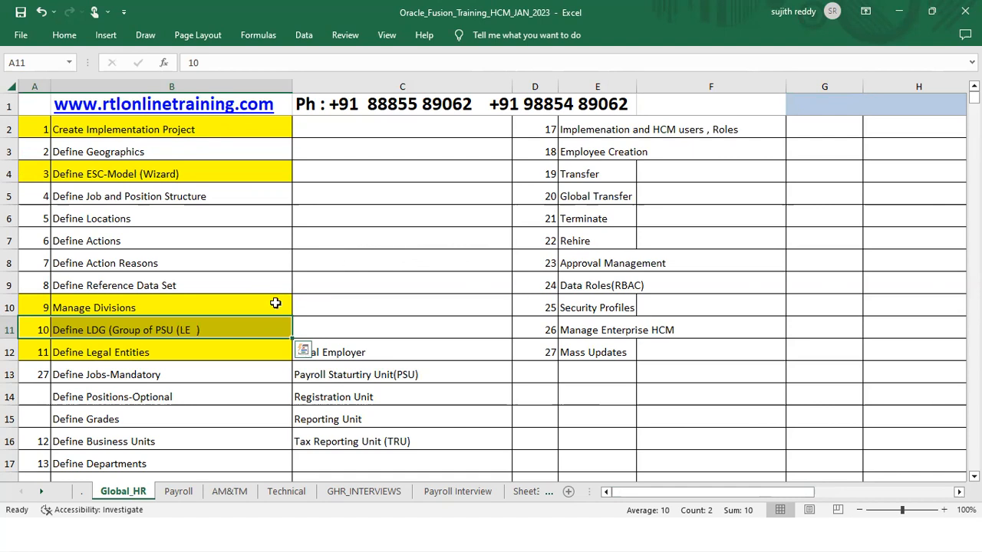
- Fill the Legal Entity cell yellow in the ESC-One Time Setup diagram on the first sheet and select the LDG cell
left_click(82, 492)
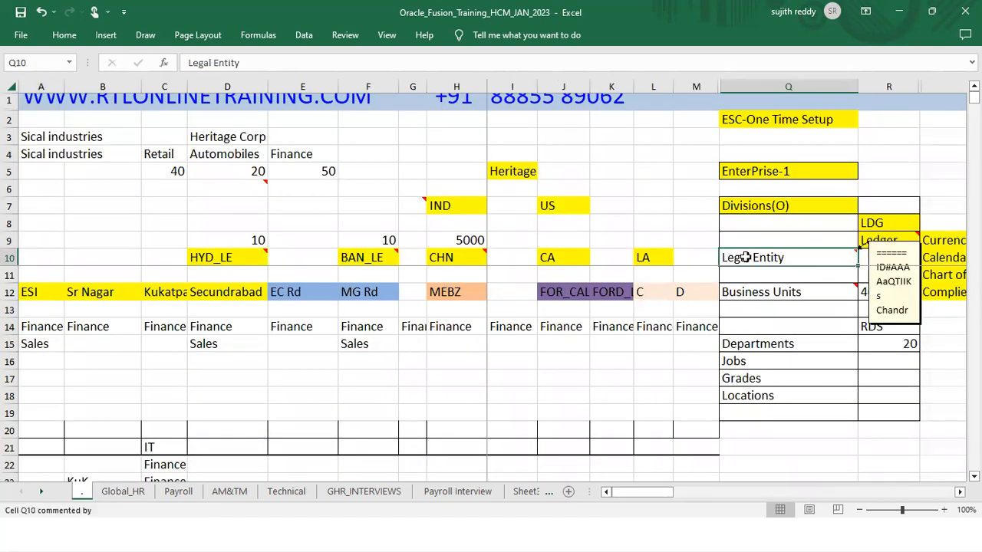
left_click(65, 35)
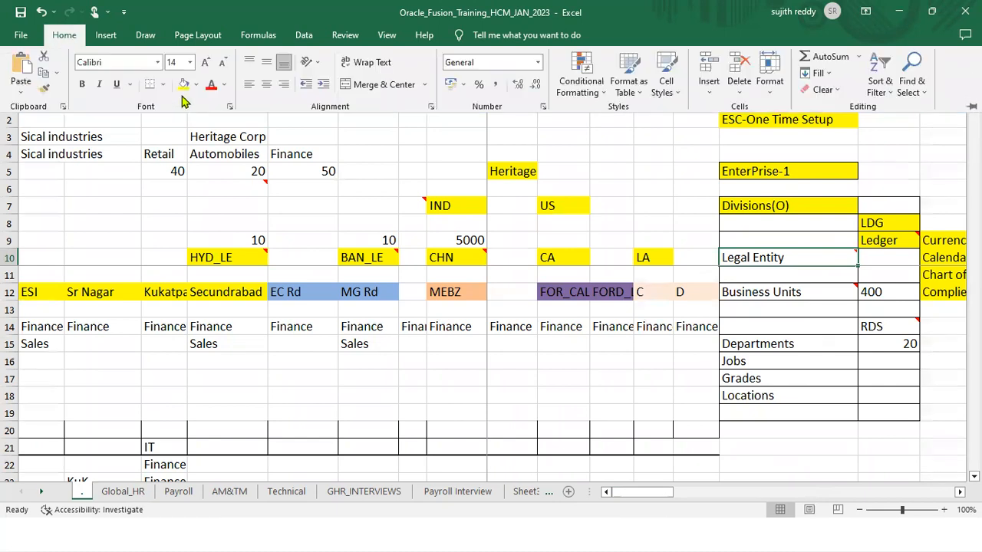
mouse_move(831, 266)
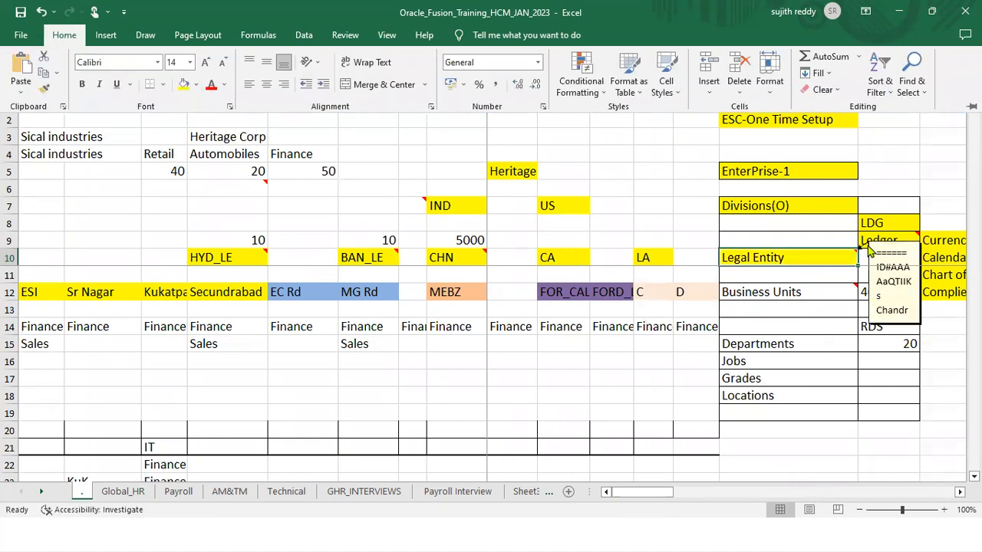
left_click(898, 222)
left_click(884, 223)
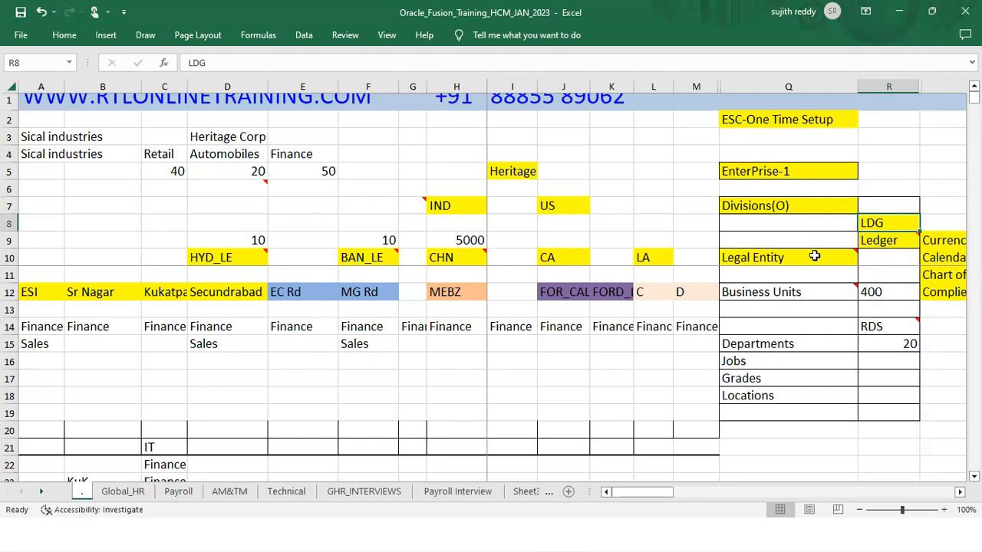
- Switch back to Oracle Fusion and go to the Manage Legal Entity HCM Information task with its legal entity scope set to Select and Add
left_click(635, 535)
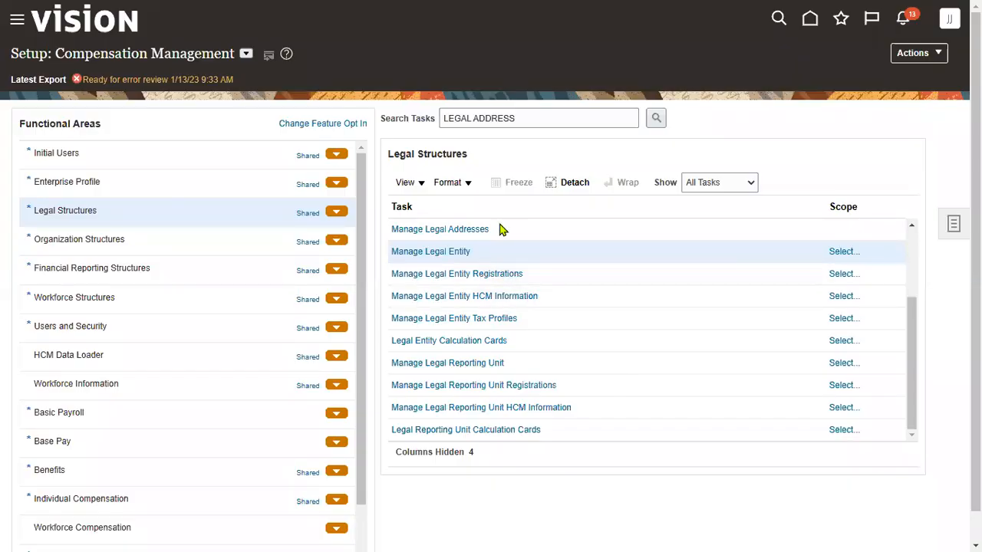
left_click(579, 302)
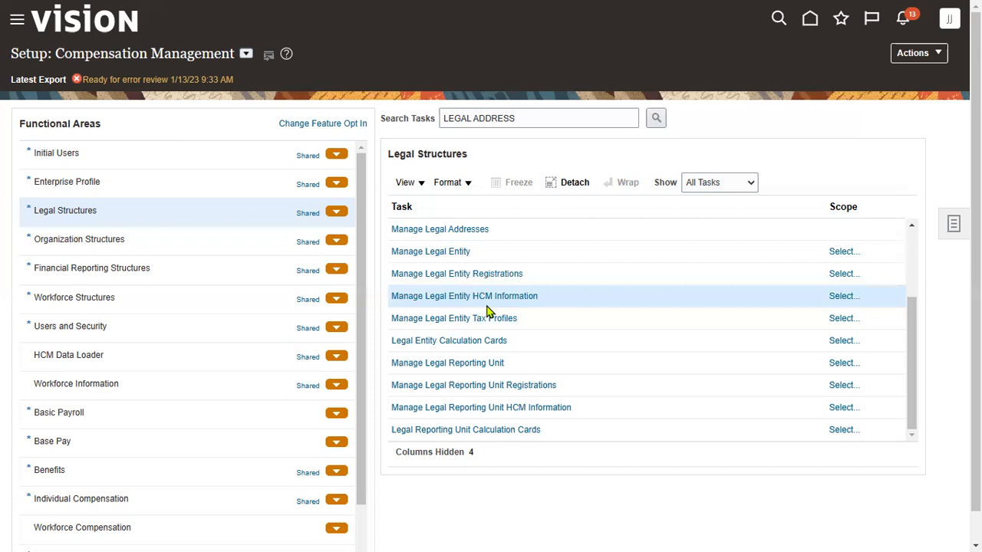
left_click(843, 297)
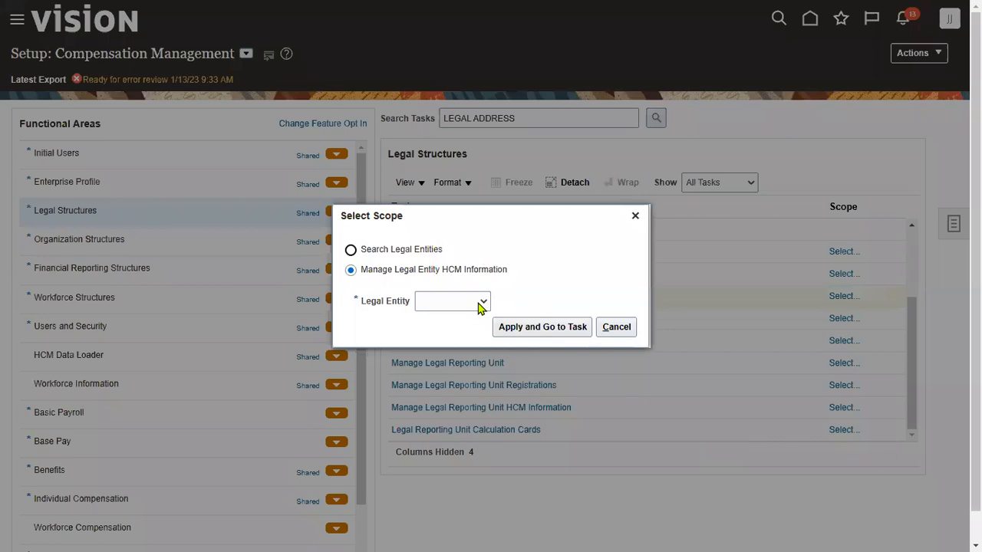
left_click(475, 306)
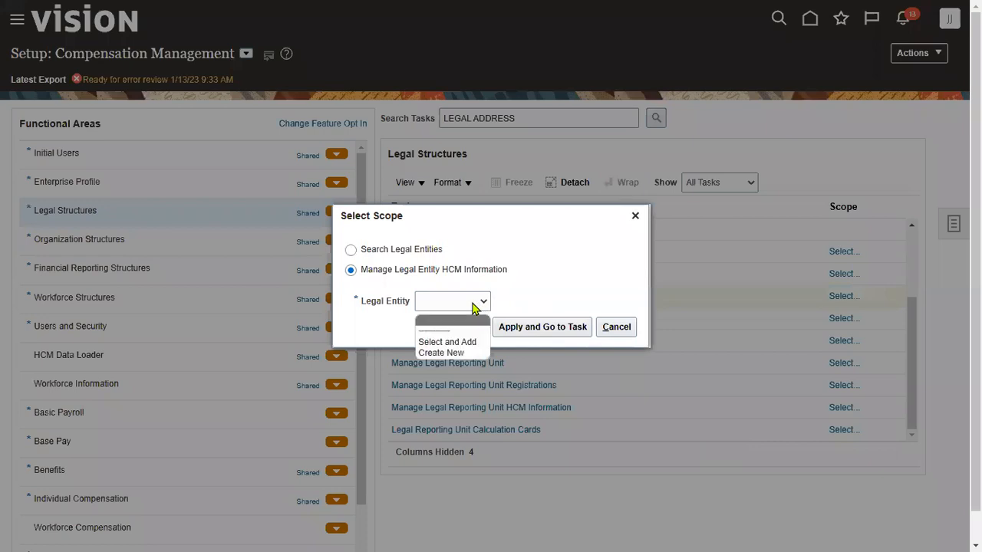
left_click(471, 342)
left_click(547, 327)
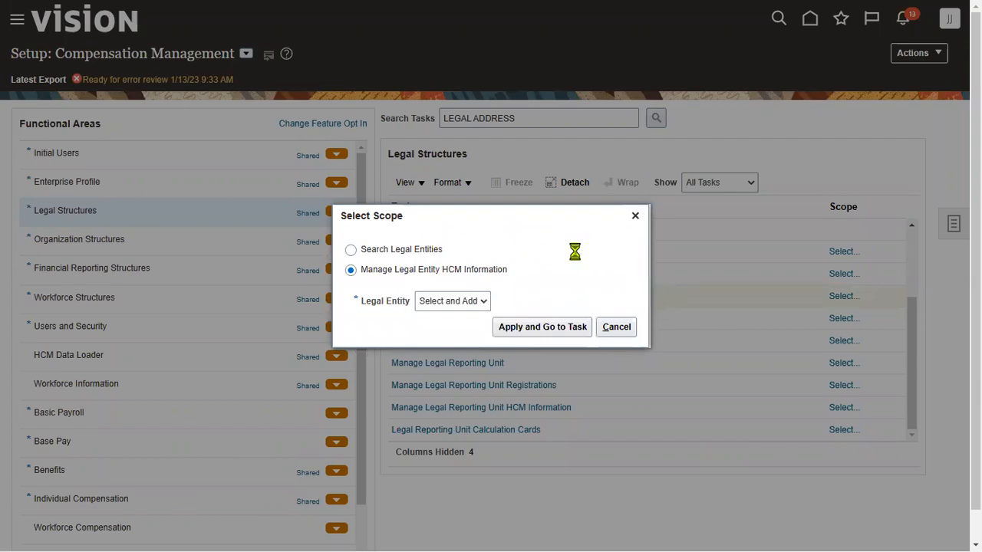
- Switch to the Excel workbook and review the Birla companies' legal employer and PSU assignments on the Global_HR sheet
key("alt+Tab")
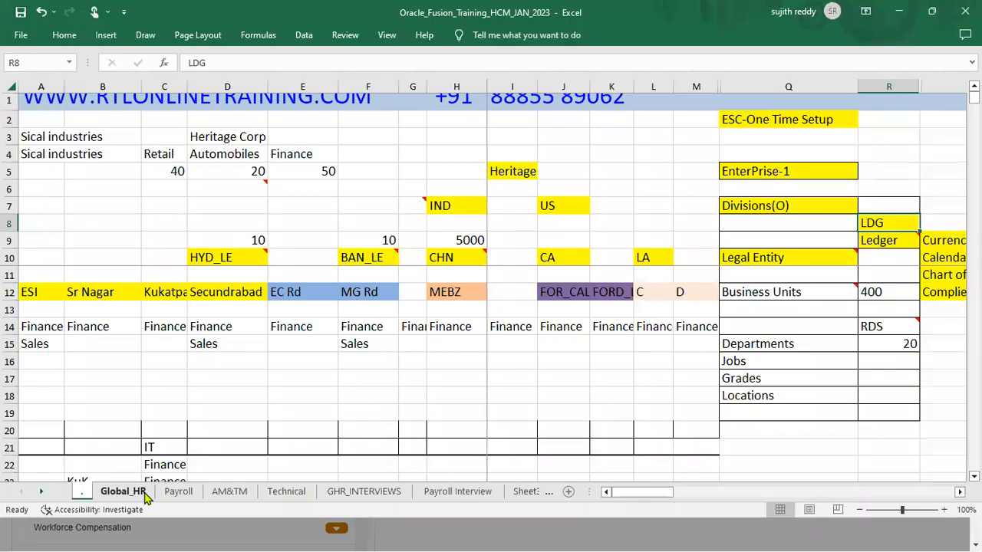
left_click(122, 492)
scroll(660, 298, "down", 11)
scroll(654, 296, "down", 20)
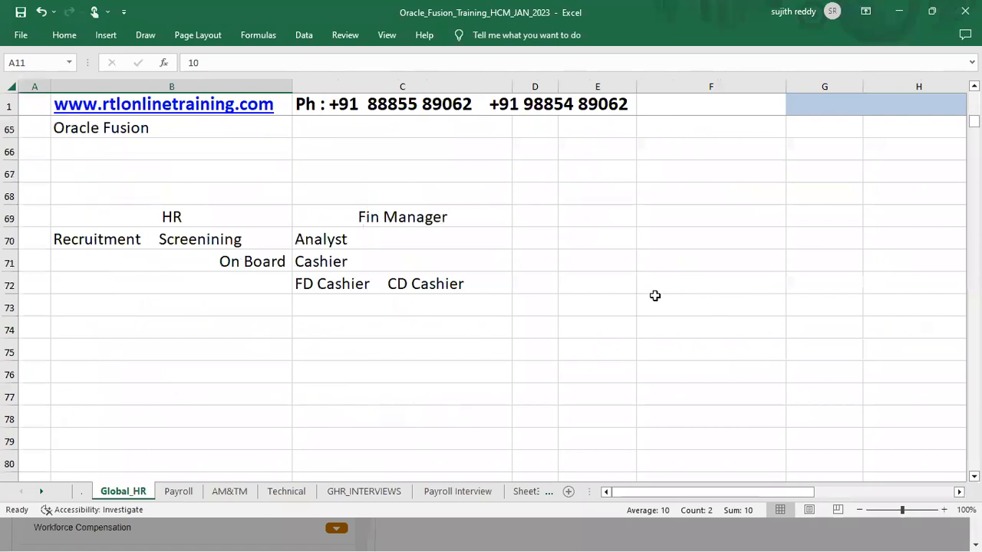
scroll(654, 297, "down", 9)
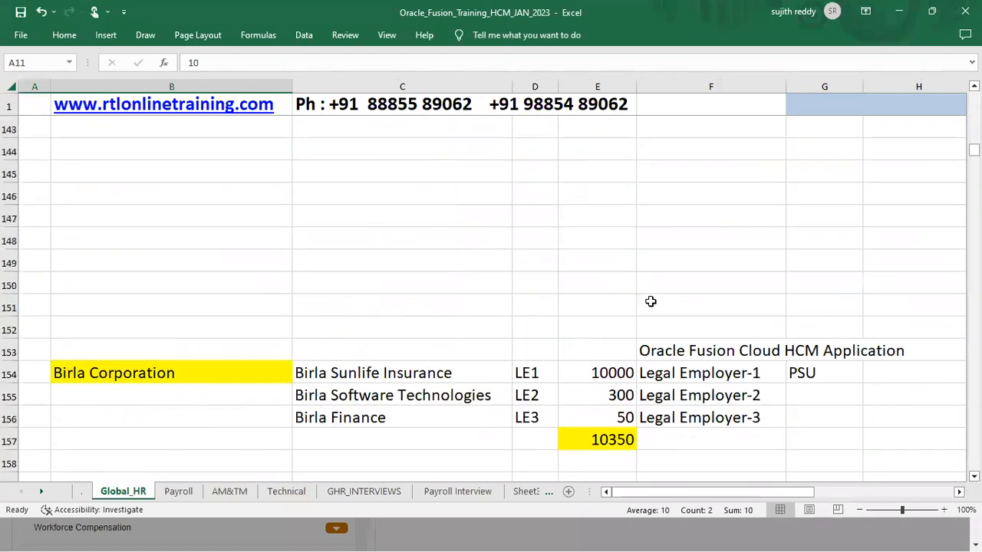
scroll(651, 302, "up", 2)
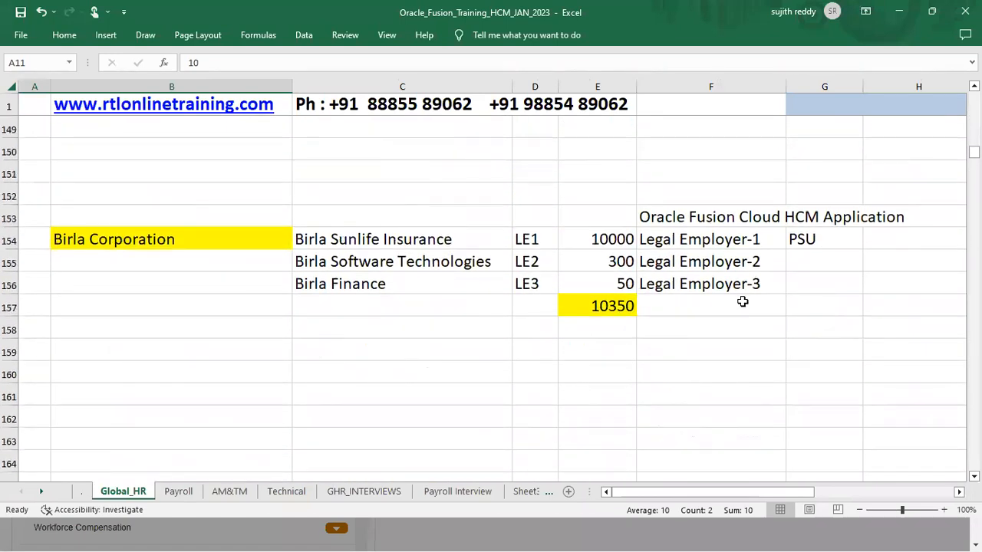
left_click_drag(472, 244, 790, 238)
left_click_drag(438, 263, 663, 281)
left_click_drag(497, 240, 805, 239)
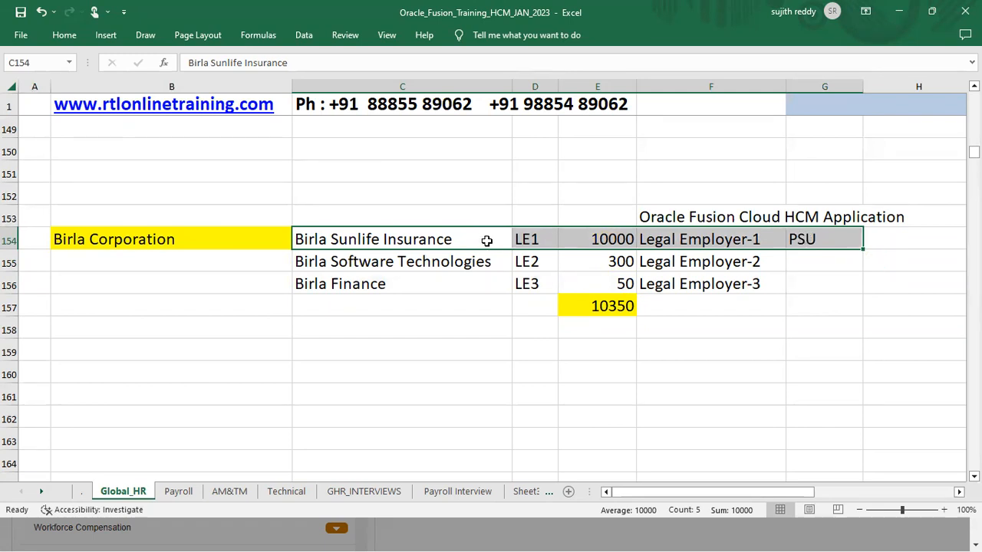
left_click_drag(486, 261, 677, 276)
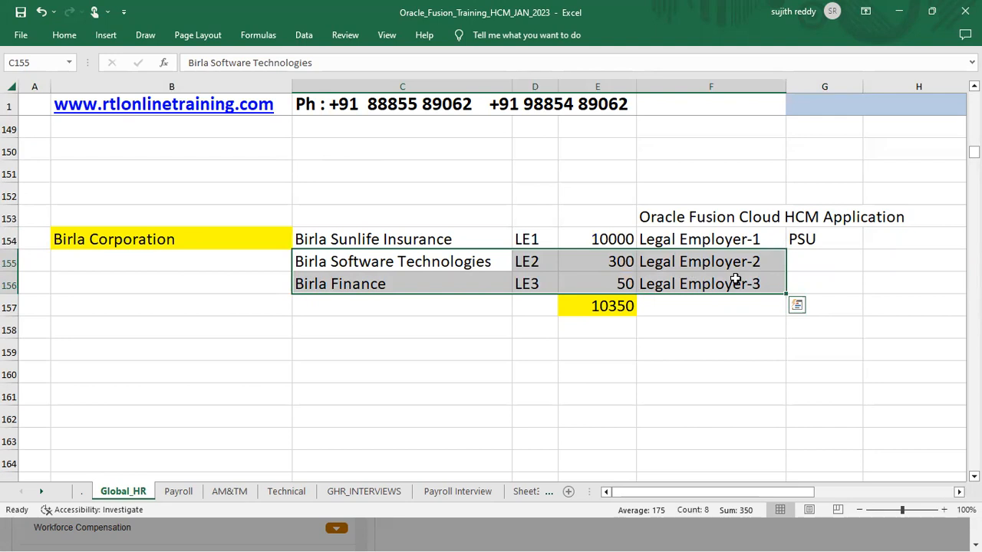
left_click_drag(495, 239, 803, 240)
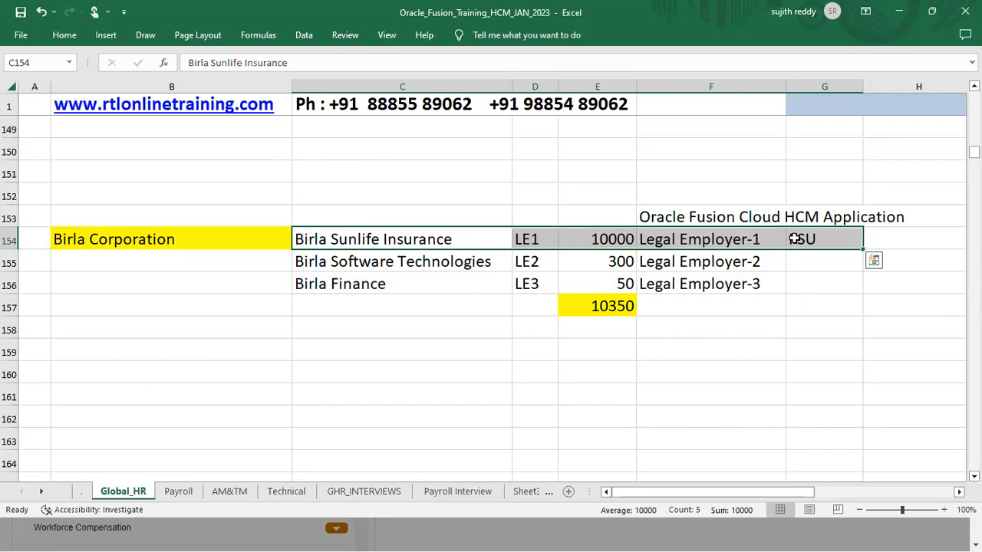
- Return to Oracle Fusion and search the legal entities by the name BIRLA
key("alt+Tab")
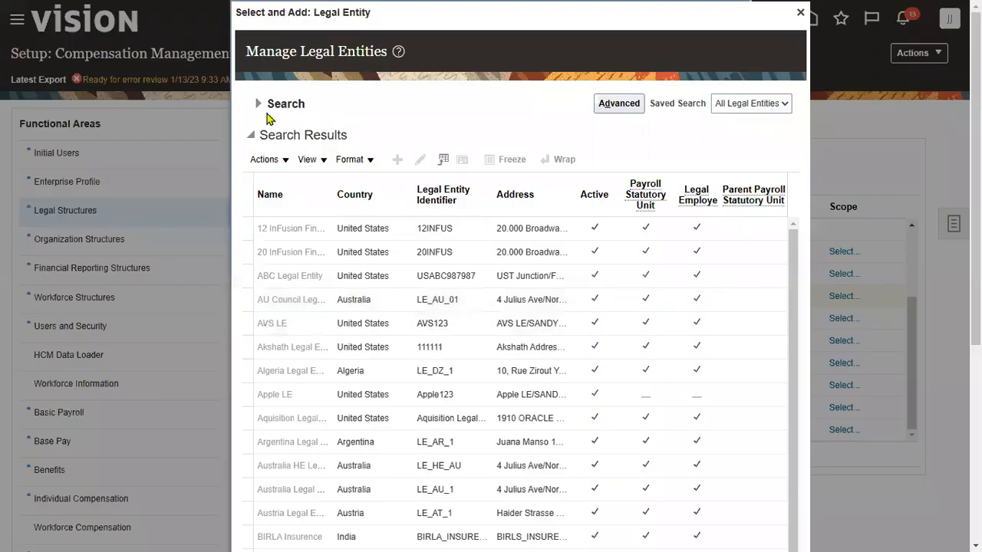
left_click(259, 108)
left_click(364, 130)
type("BIRLA")
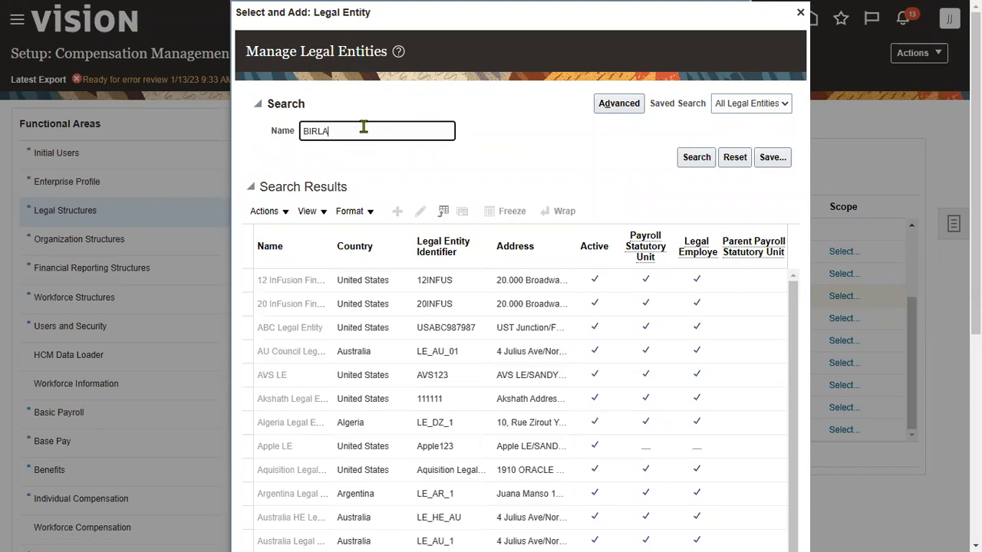
left_click(697, 157)
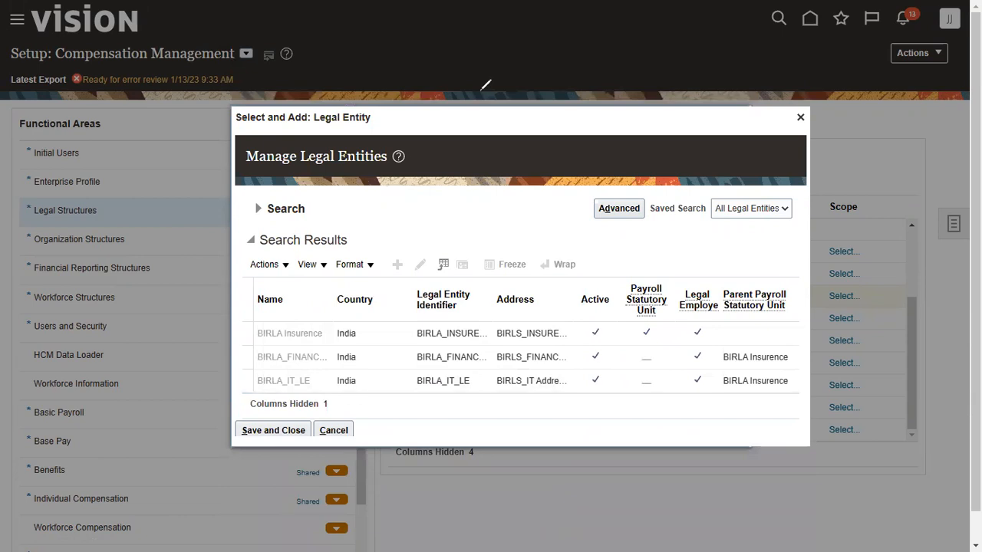
- Check the BIRLA entities' active, payroll statutory unit and legal employer flags, then choose BIRLA Insurence as the scope and save and close
mouse_move(577, 279)
left_mouse_down()
mouse_move(606, 329)
mouse_move(614, 408)
left_mouse_up()
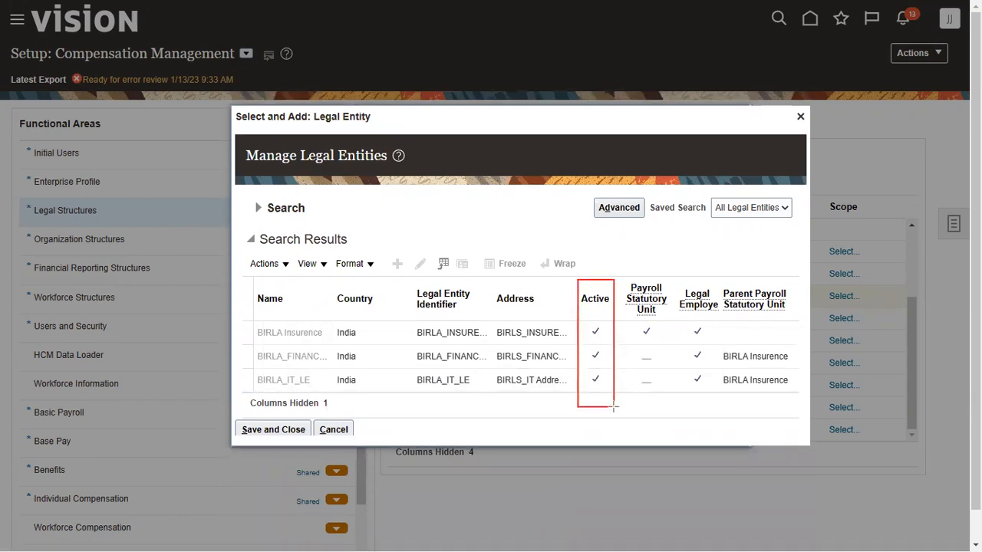
left_click_drag(678, 266, 718, 419)
left_click_drag(622, 274, 668, 343)
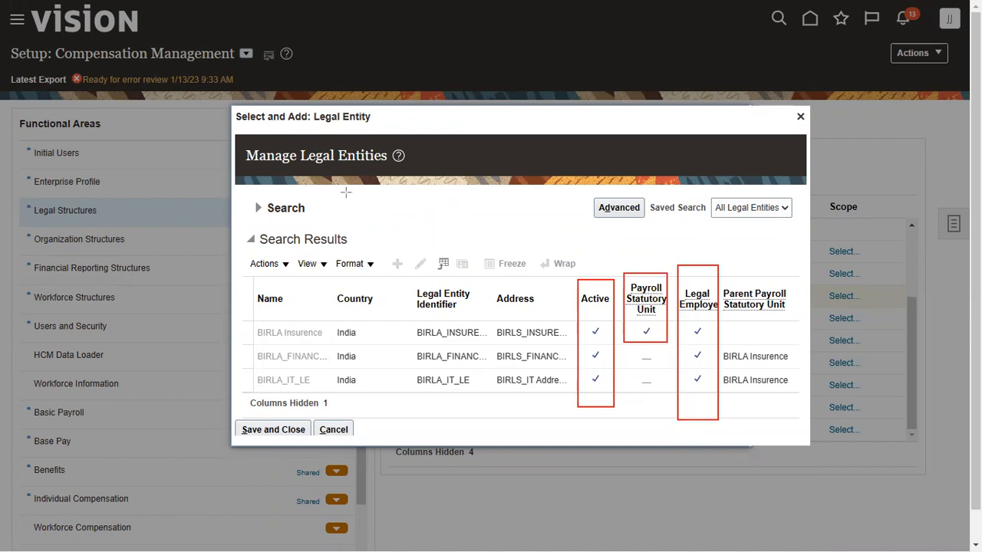
left_click(318, 337)
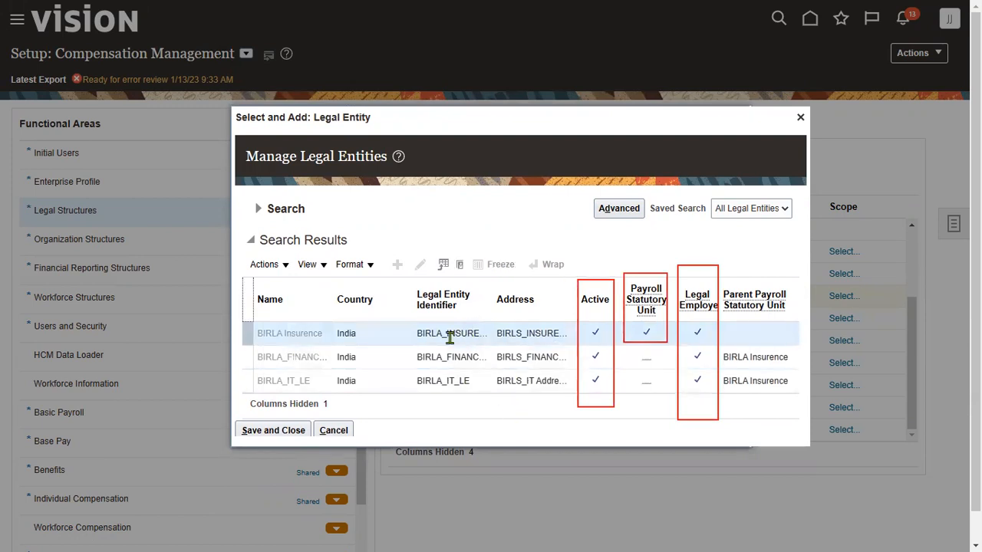
left_click(283, 429)
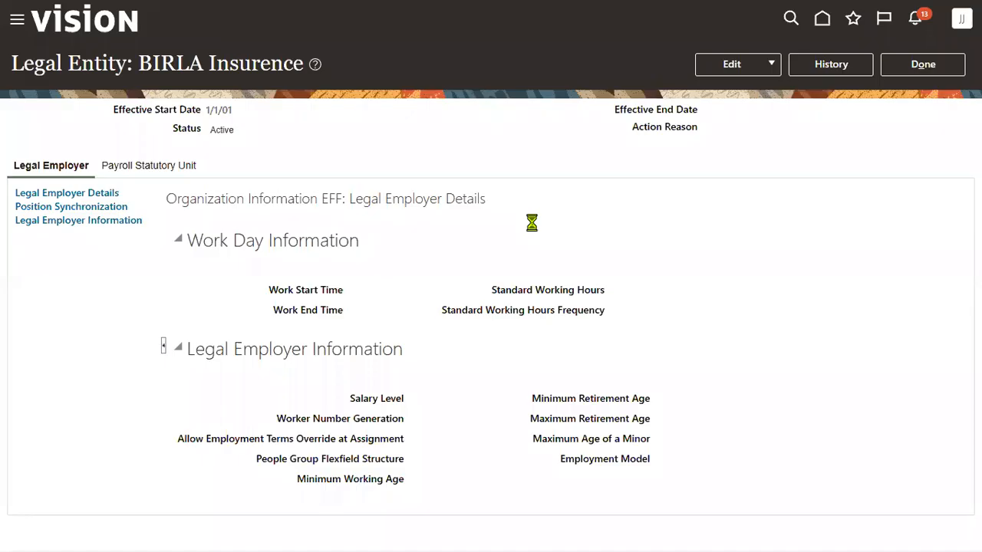
- Examine the BIRLA Insurence legal entity page and its Legal Employer and Payroll Statutory Unit sections
left_click(767, 71)
left_click_drag(139, 65, 202, 66)
left_click(362, 102)
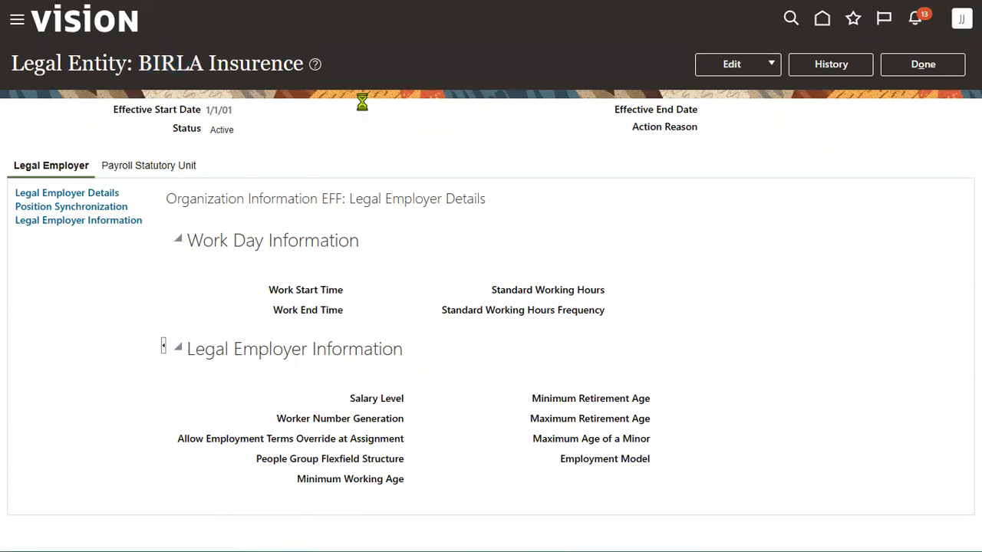
mouse_move(132, 51)
left_mouse_down()
mouse_move(254, 84)
mouse_move(307, 81)
left_mouse_up()
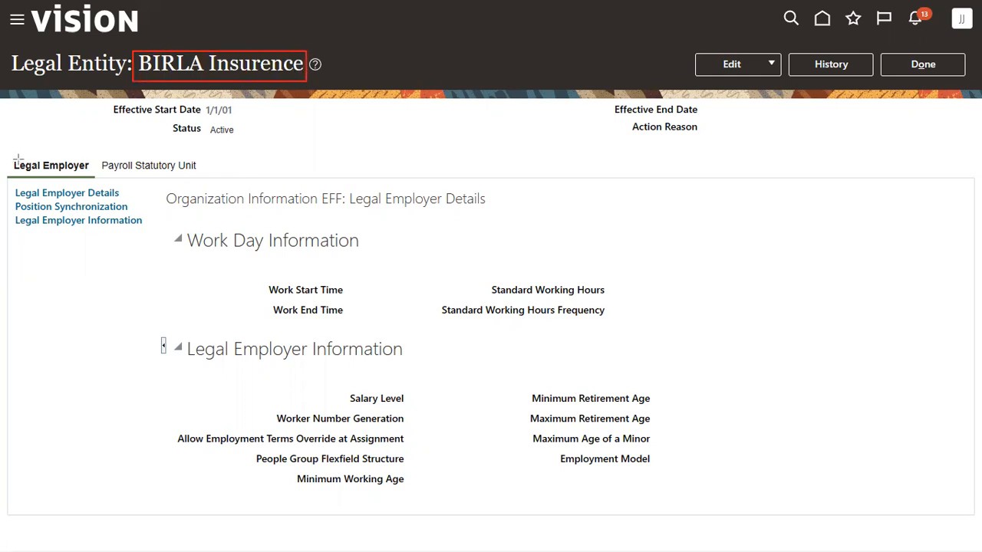
mouse_move(7, 150)
left_mouse_down()
mouse_move(30, 173)
mouse_move(92, 183)
left_mouse_up()
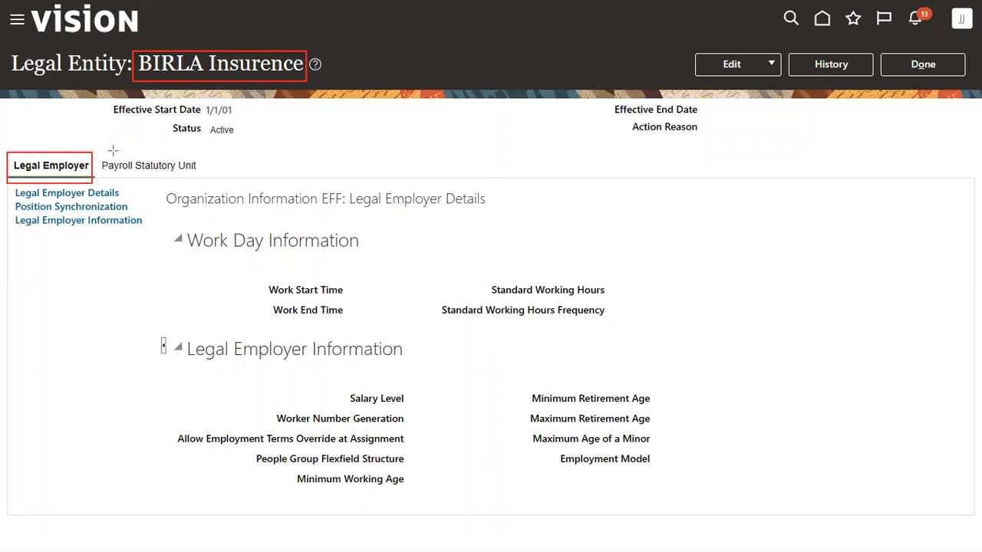
left_click_drag(100, 149, 213, 187)
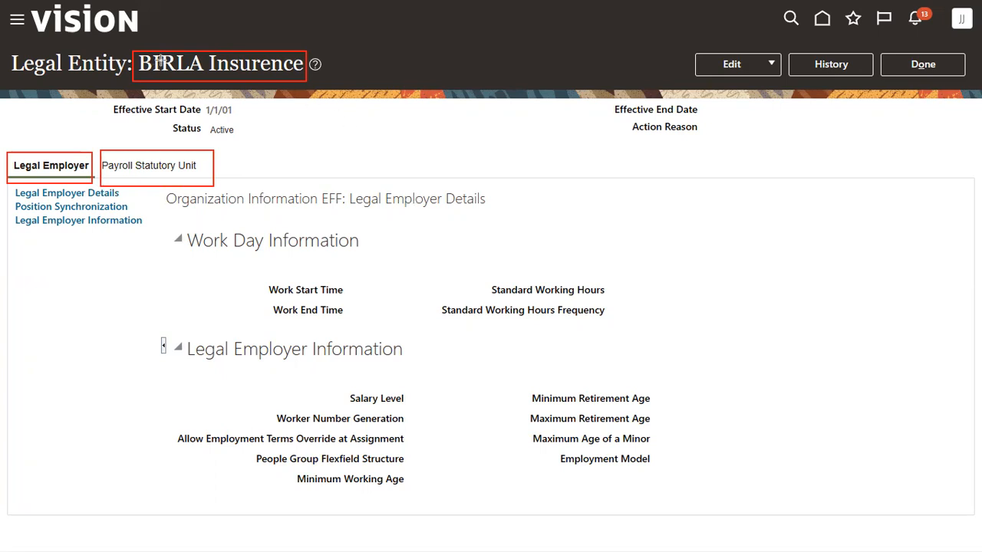
- Show BIRLA Insurence's Payroll Statutory Unit details, locate the Associated Legislative Data Group field, and open the entity for editing
left_click(191, 166)
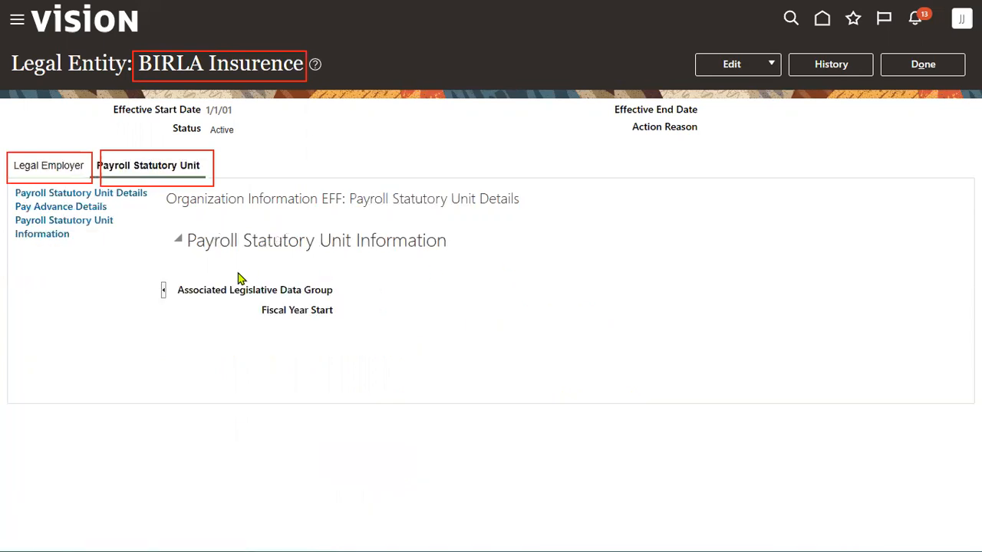
left_click_drag(227, 295, 342, 295)
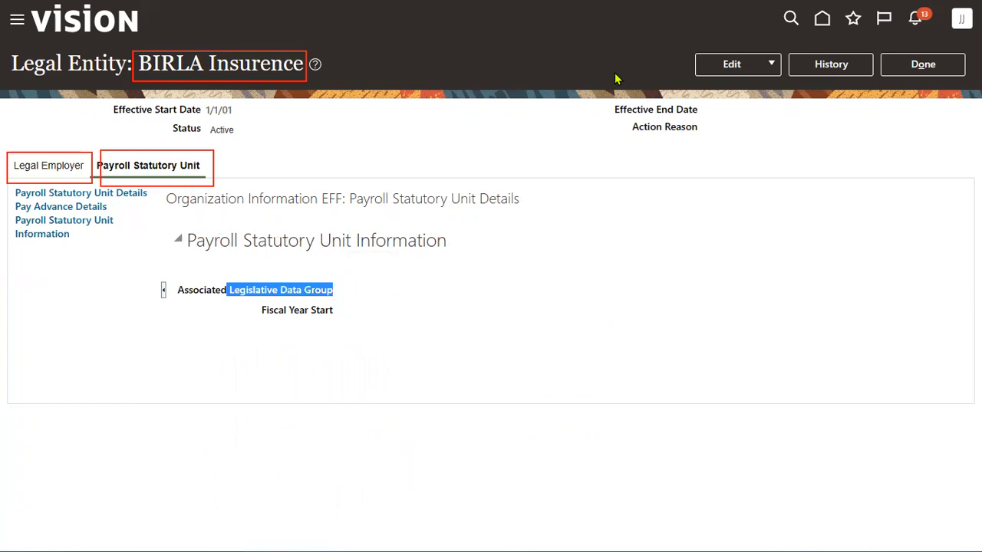
left_click(735, 68)
left_click(737, 112)
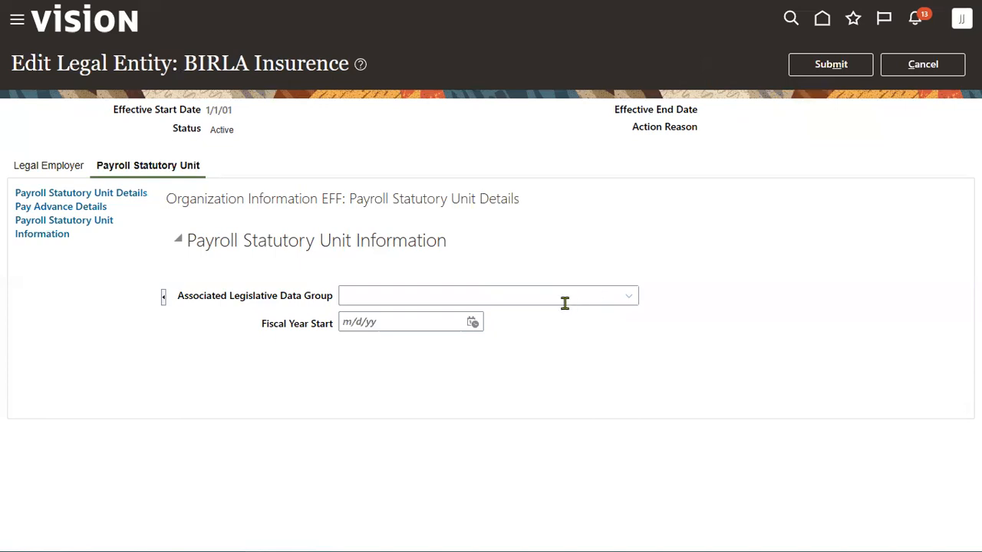
- Find and assign US Legislative Data Group as the associated legislative data group, then submit the change to BIRLA Insurence
left_click(631, 298)
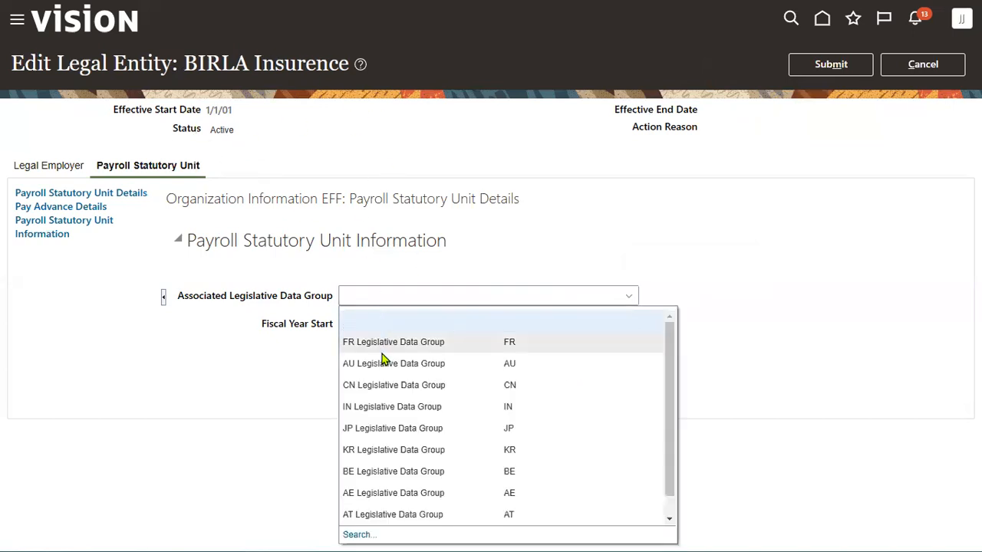
left_click(364, 534)
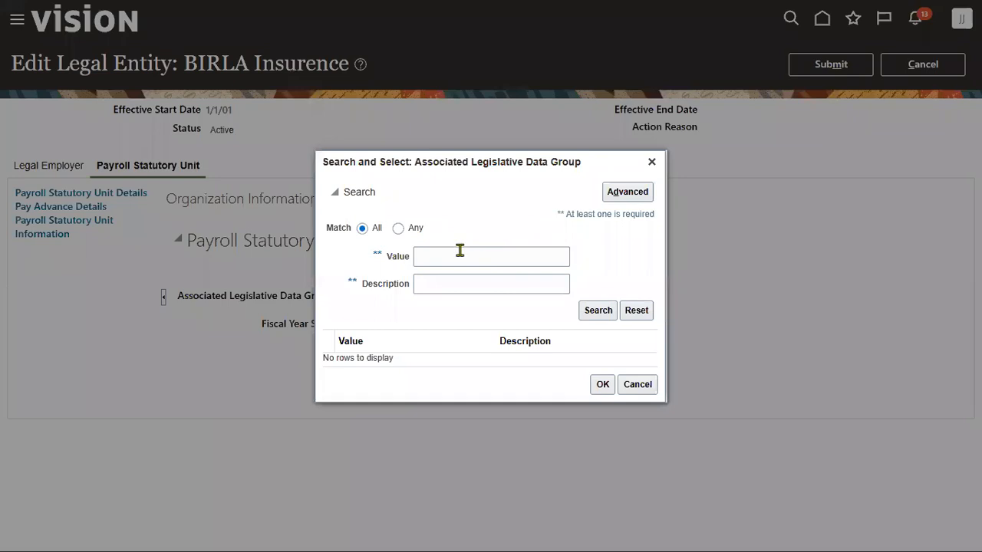
left_click(460, 255)
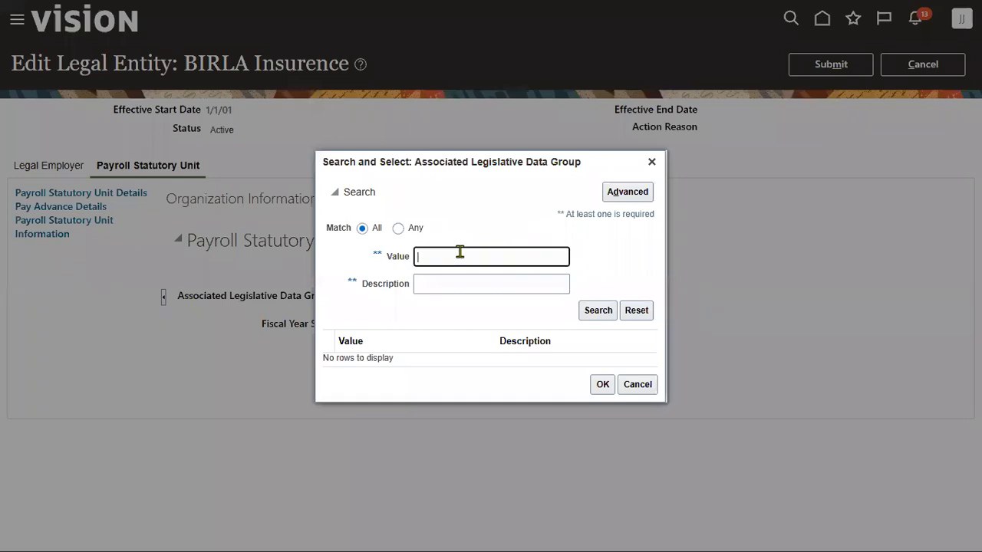
type("US")
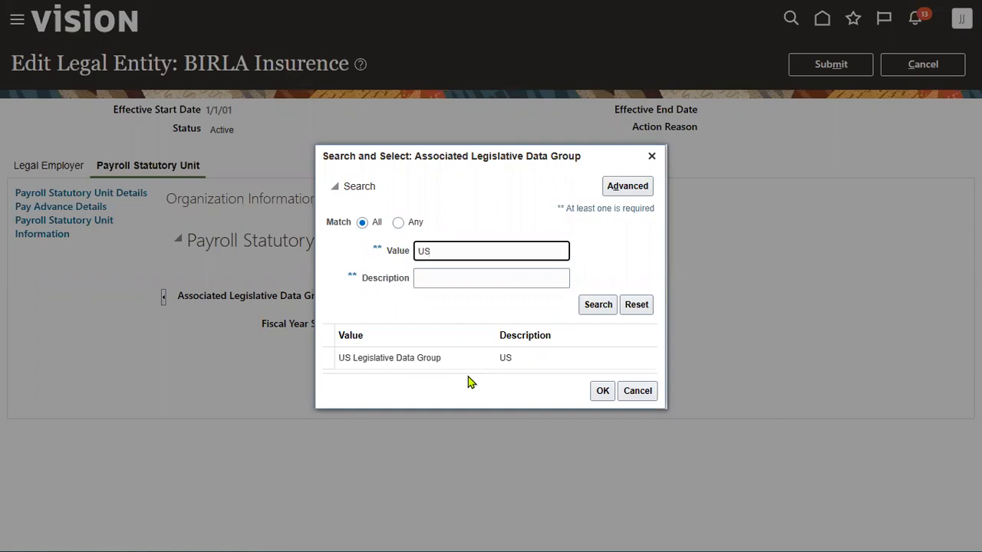
left_click(452, 361)
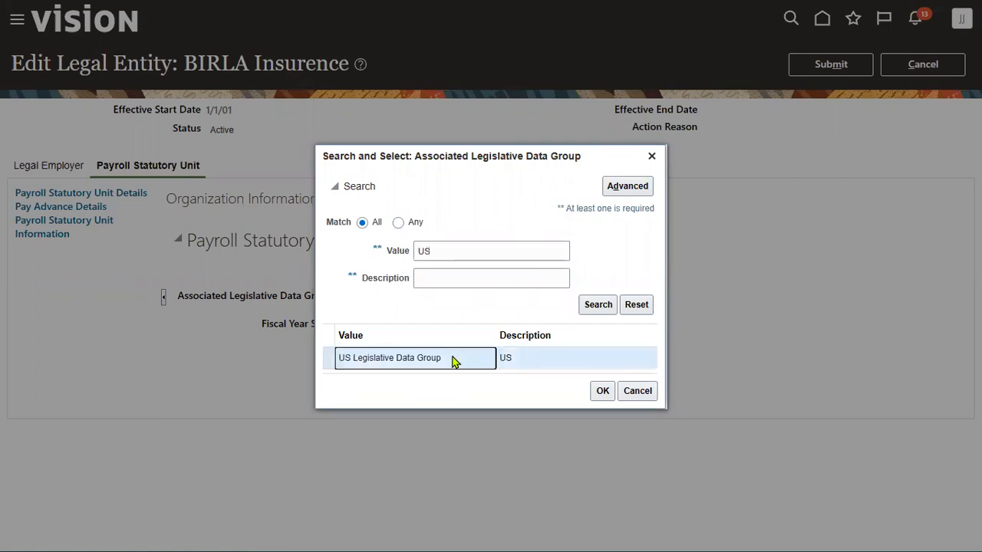
left_click(602, 392)
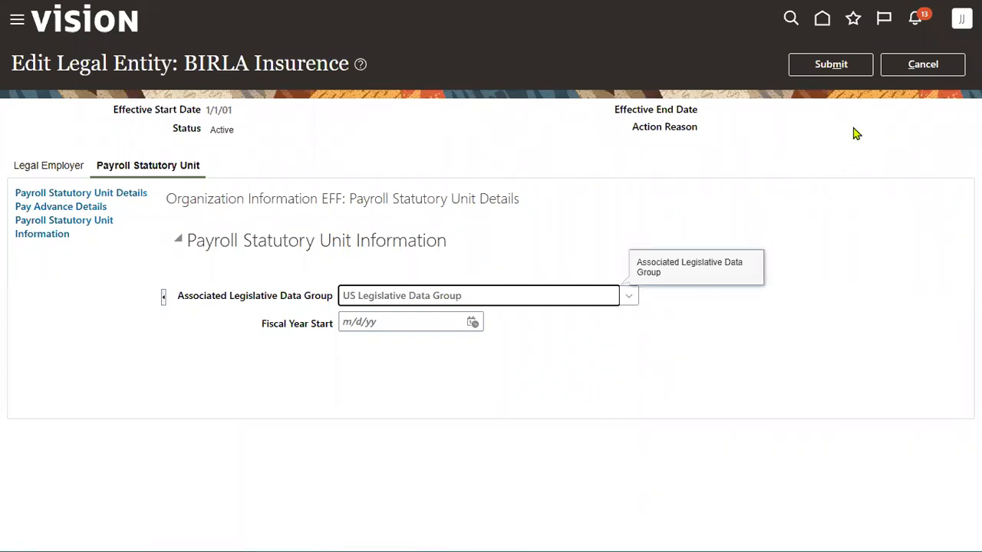
left_click(836, 65)
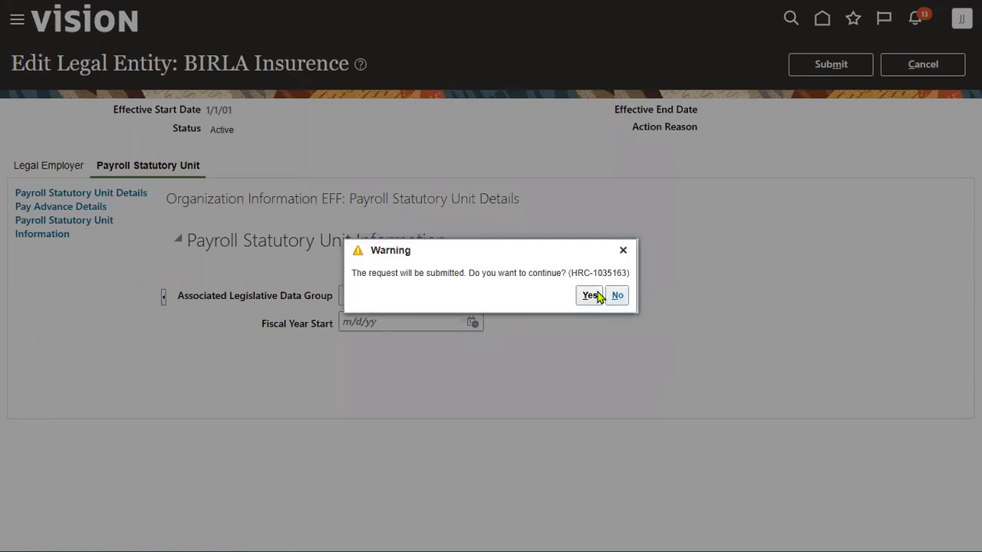
left_click(591, 296)
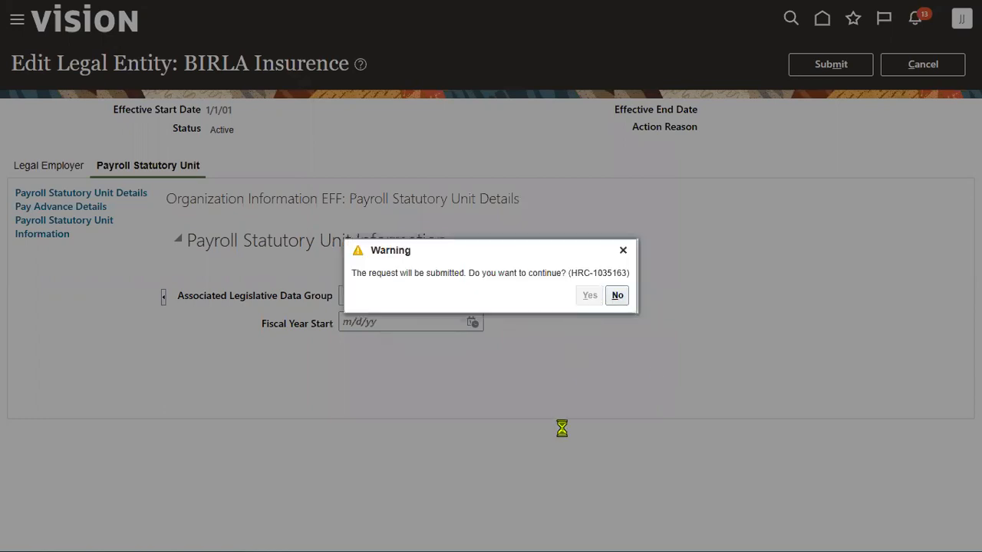
- Switch to the Excel training workbook and review Birla Corporation's legal entities, their legal employer roles and the PSU assignment in rows 154 to 156
key("alt+Tab")
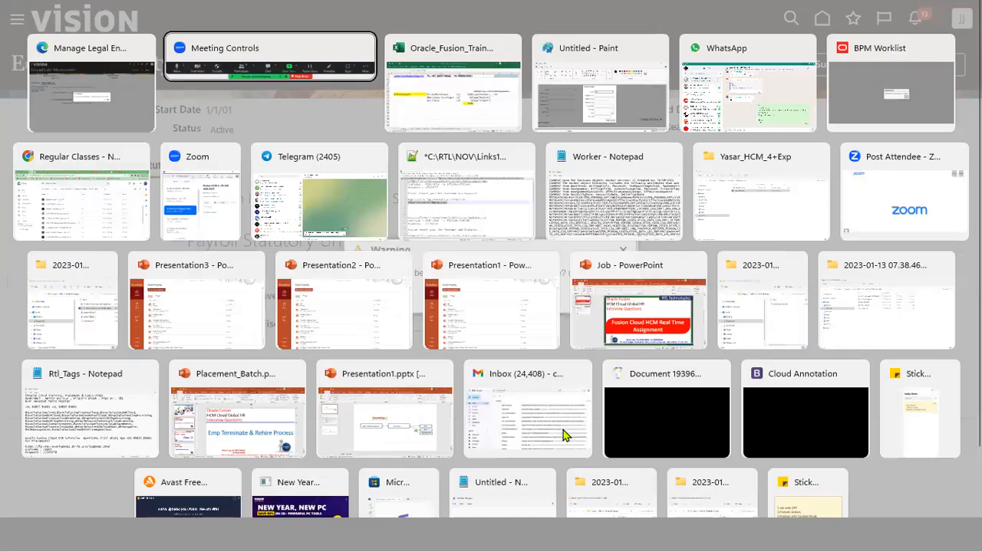
key("alt+Tab")
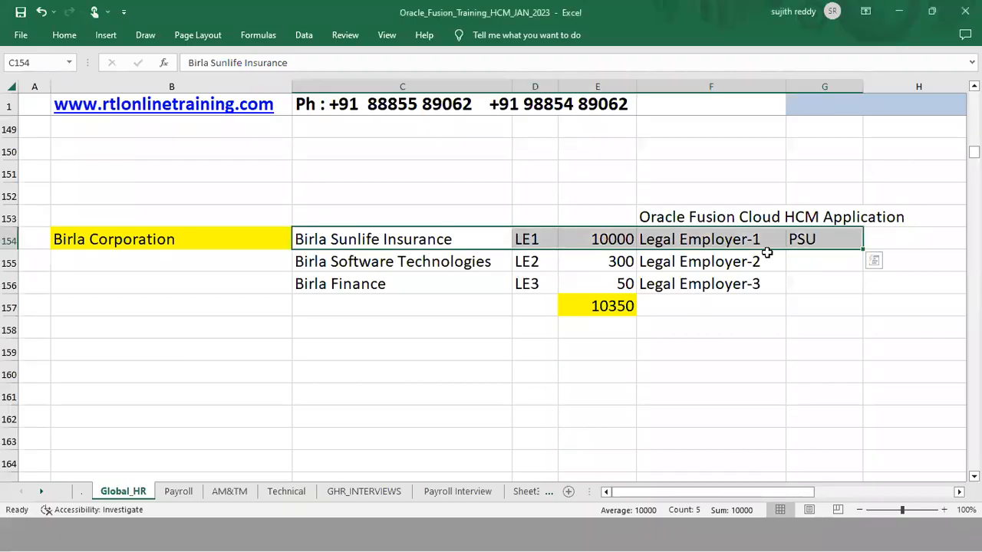
left_click(229, 235)
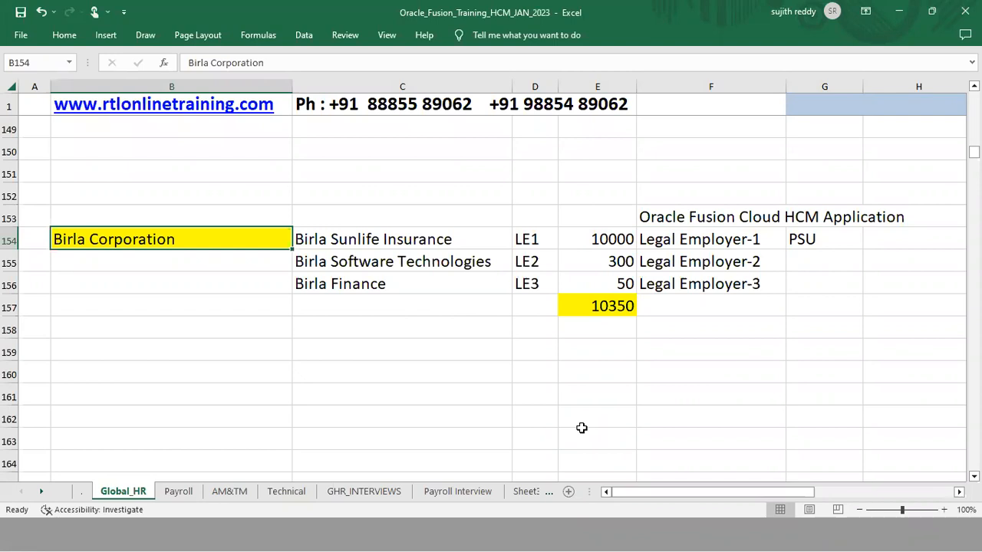
left_click_drag(355, 238, 359, 289)
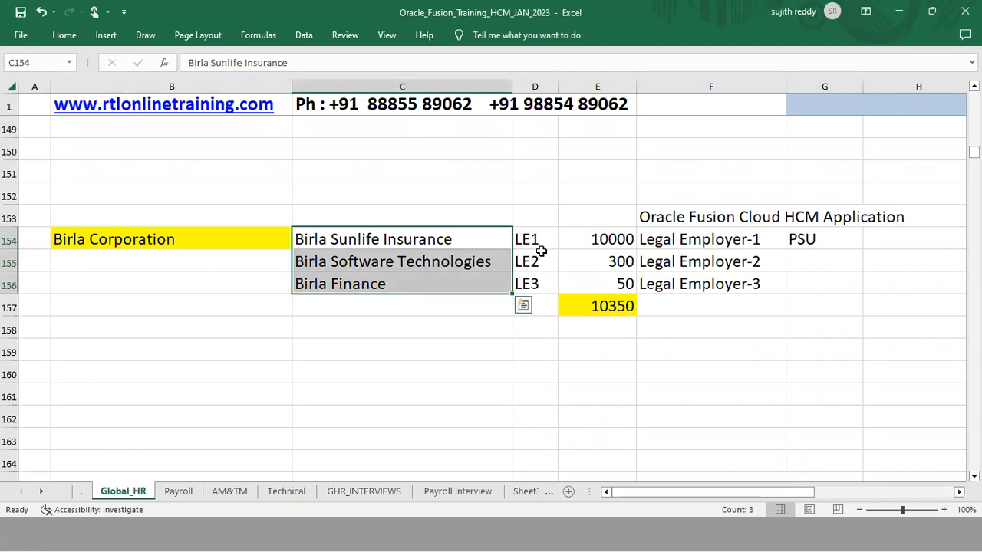
left_click(455, 240)
left_click_drag(455, 240, 807, 242)
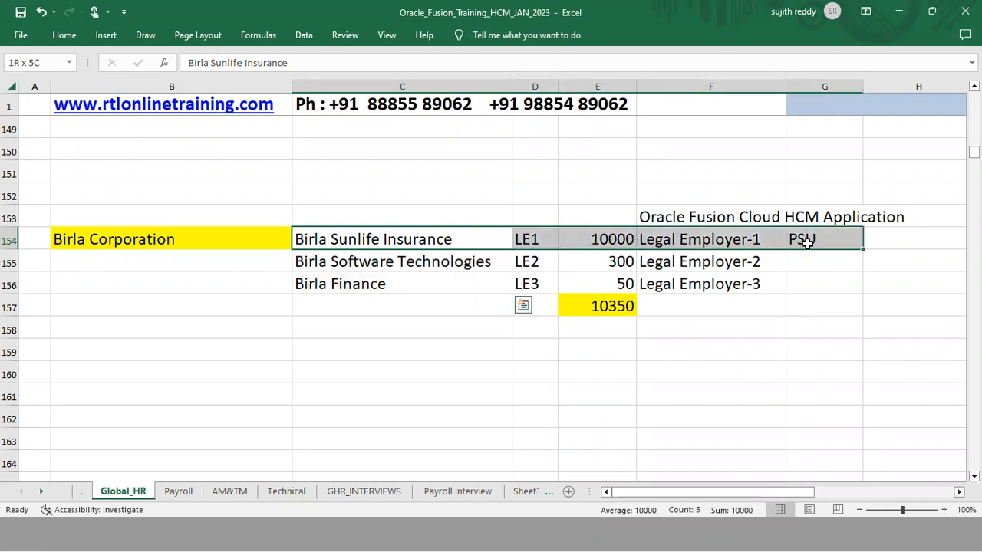
left_click_drag(491, 261, 712, 281)
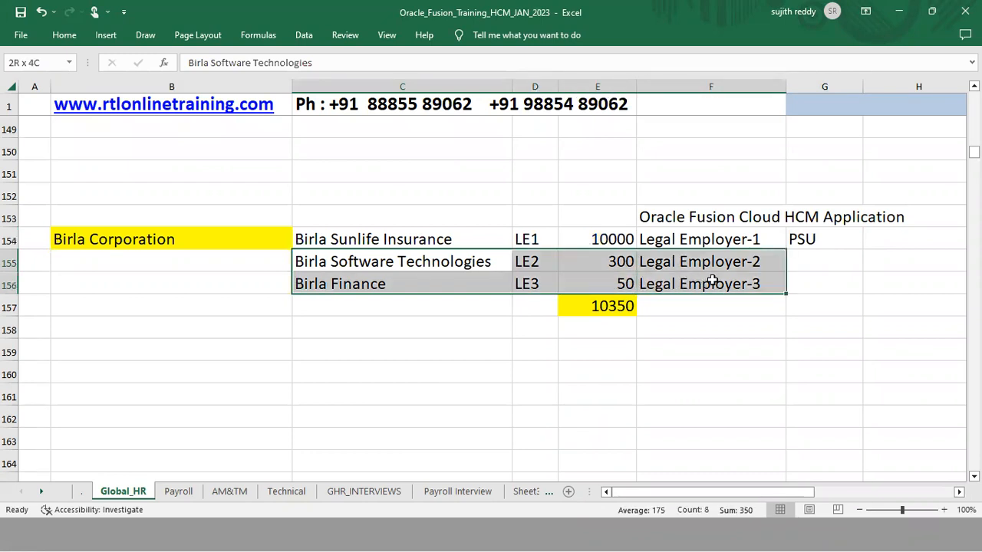
left_click_drag(712, 281, 712, 281)
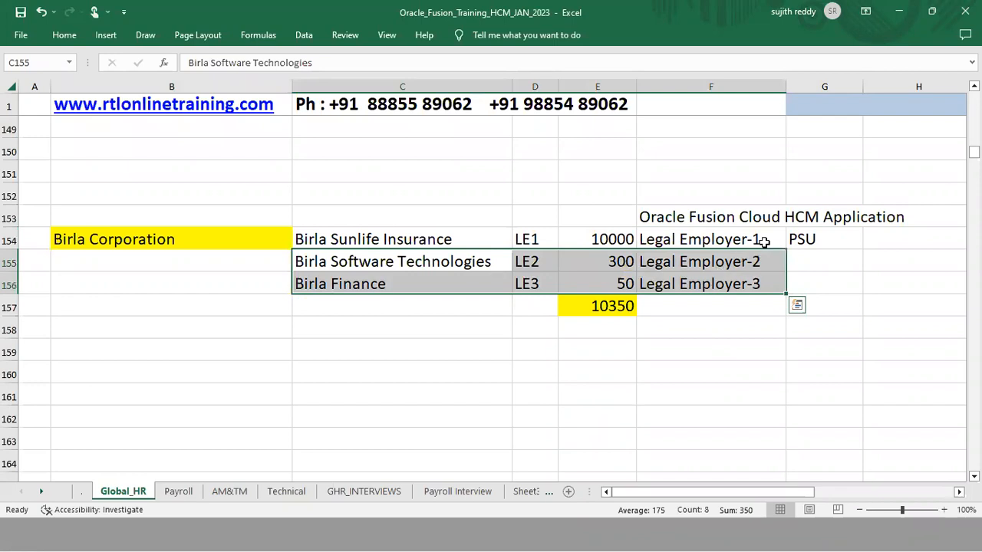
left_click_drag(798, 239, 460, 243)
- Switch back to Oracle Fusion and acknowledge the submission of the BIRLA Insurence legal entity edit
key("alt+Tab")
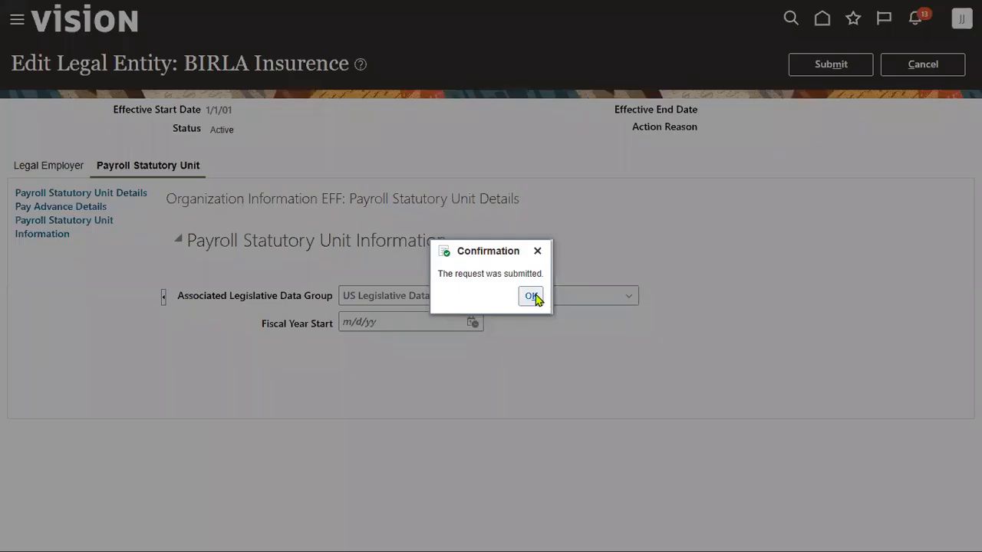
left_click(533, 296)
- Look up Birla Software Technologies and Birla Finance in the Excel workbook, then return to the Legal Structures tasks in Oracle Fusion
key("alt+Tab")
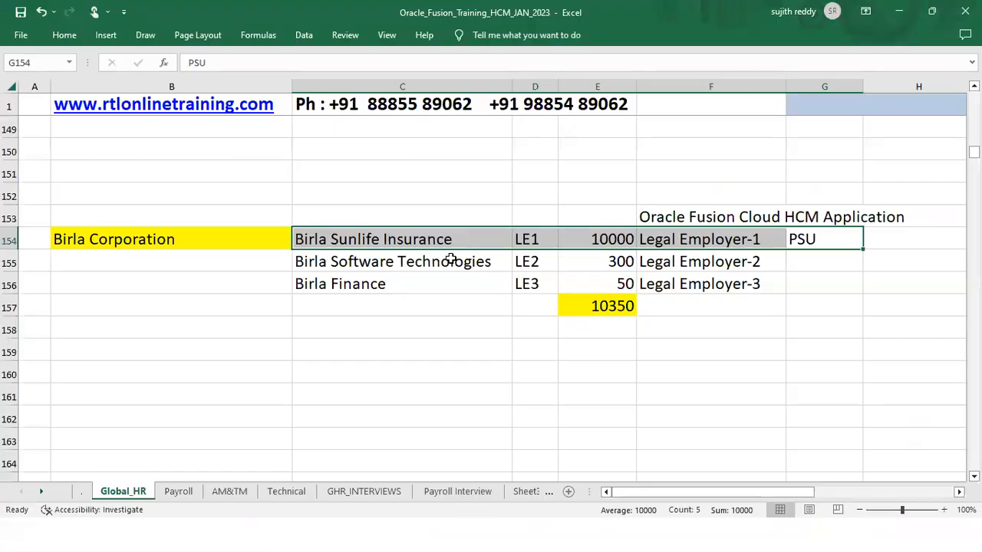
left_click(451, 261)
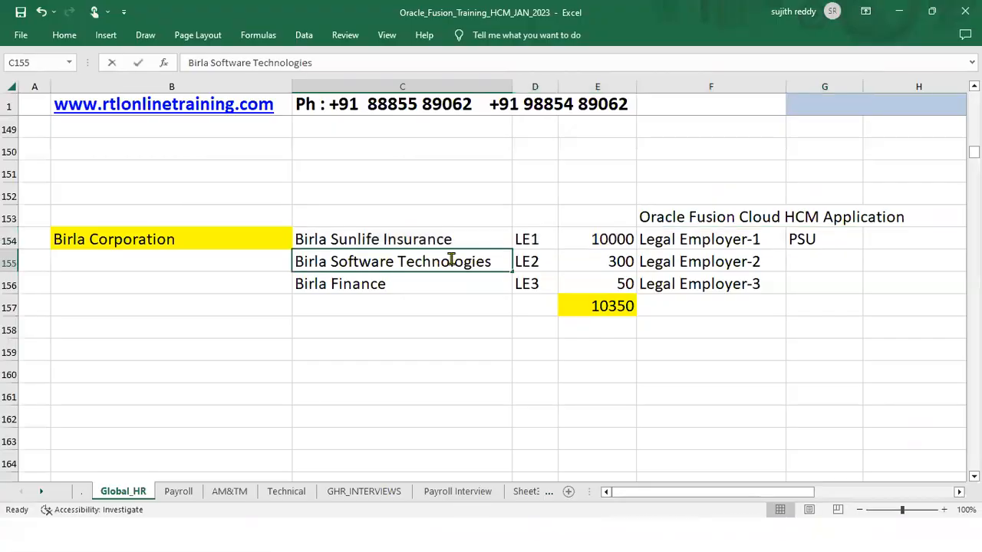
left_click(410, 280)
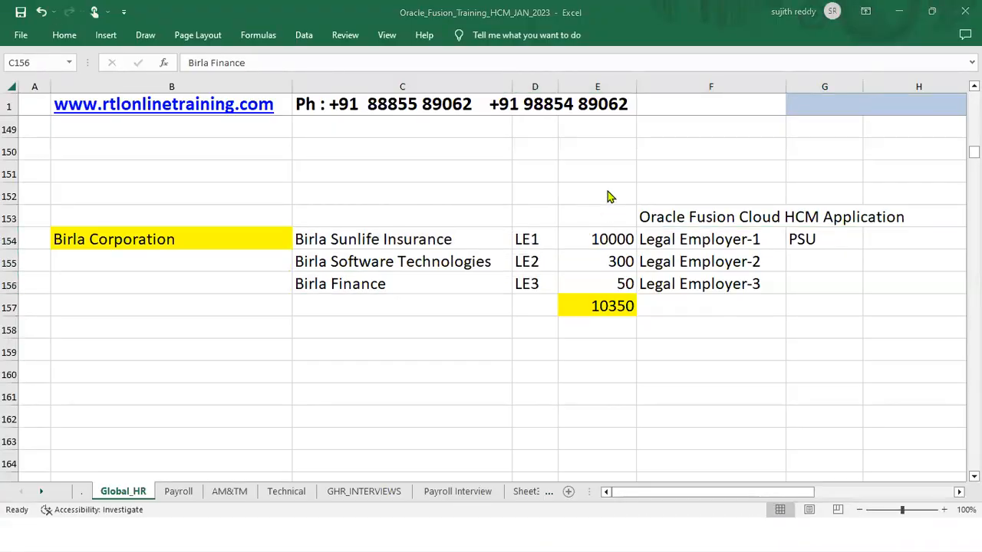
key("alt+Tab")
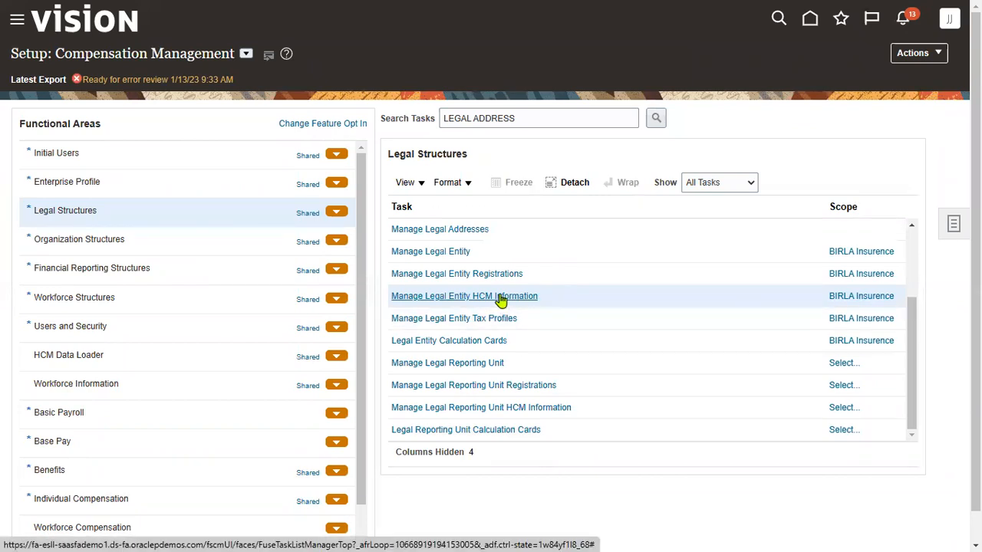
- Open the scope selection for Manage Legal Entity HCM Information and use Select and Add to list the legal entities
left_click(865, 299)
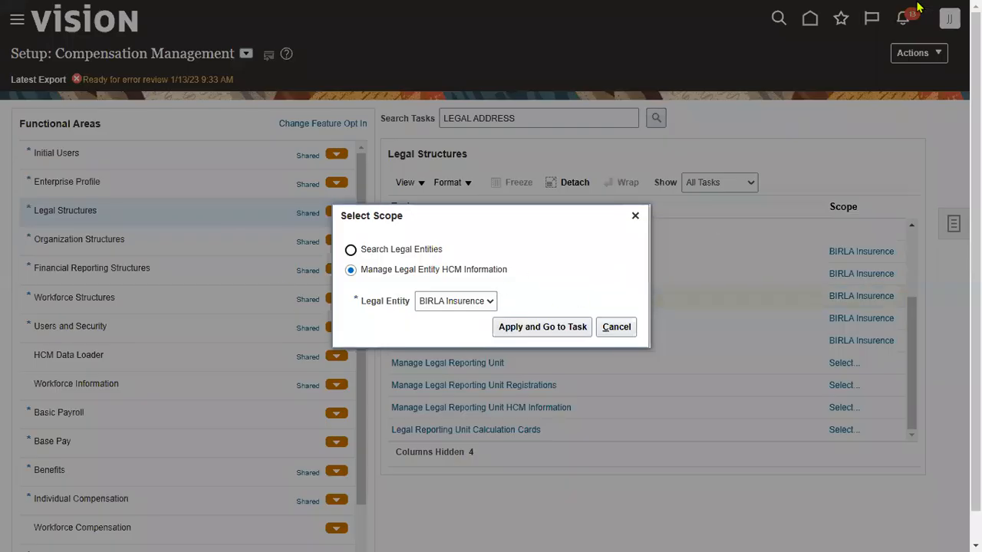
mouse_move(918, 8)
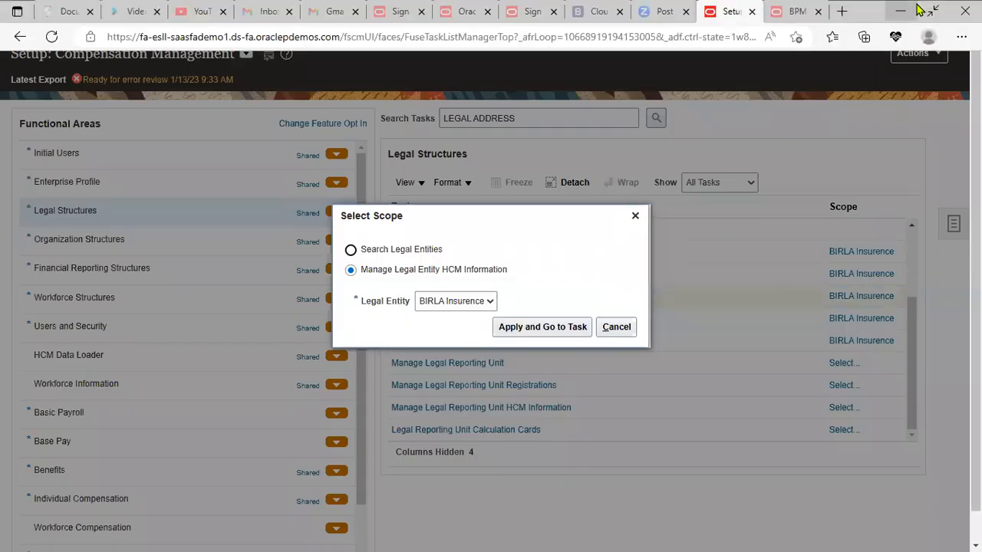
left_click(468, 302)
left_click(458, 340)
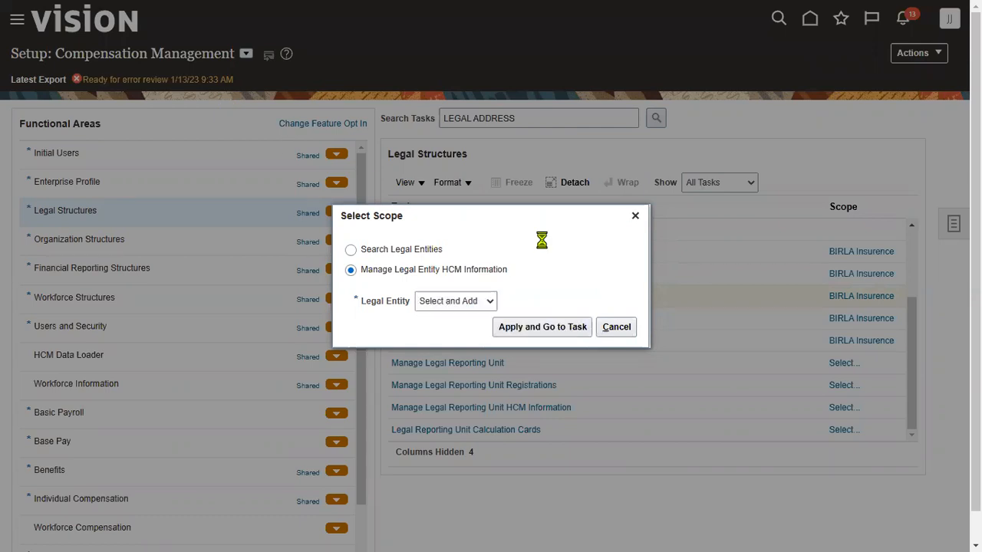
left_click(618, 329)
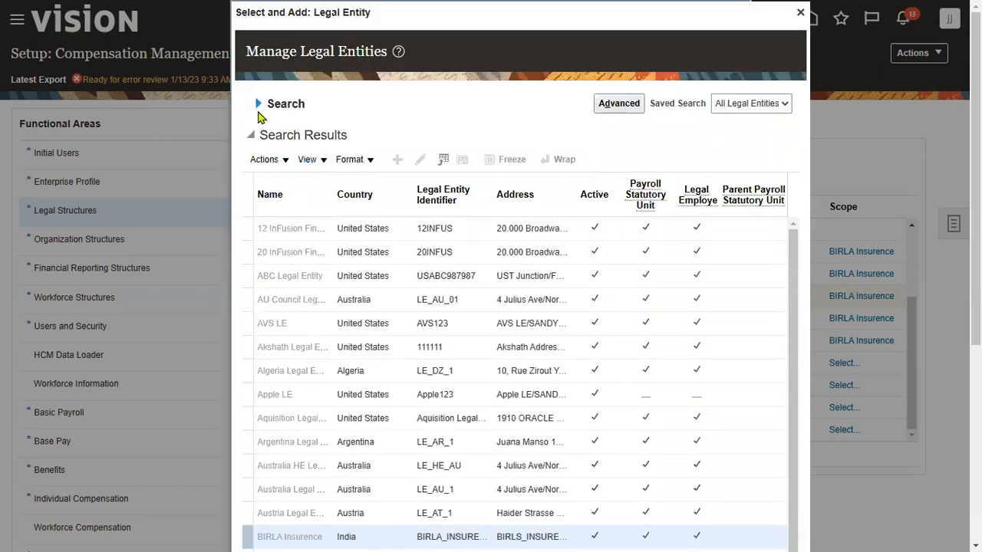
- Search the legal entities for BIRLA, choose BIRLA_FINANCE_LE as the scope, and save and close
left_click(258, 105)
left_click(372, 131)
type("BIRLA")
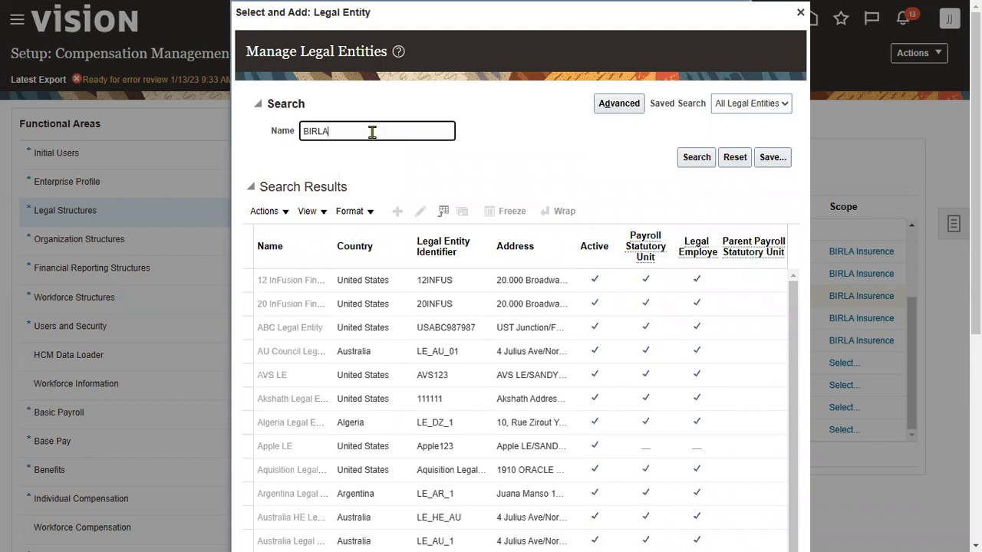
left_click(697, 157)
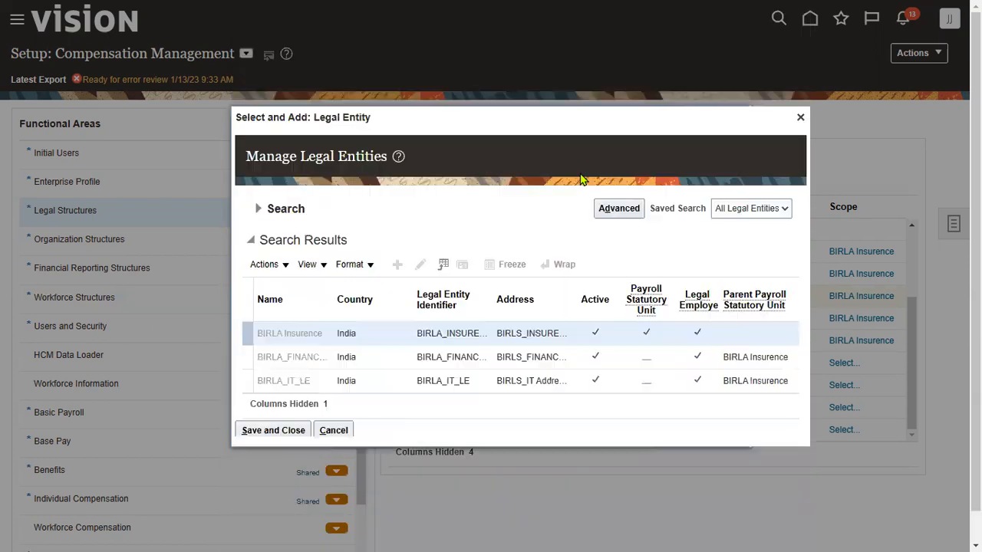
left_click(330, 360)
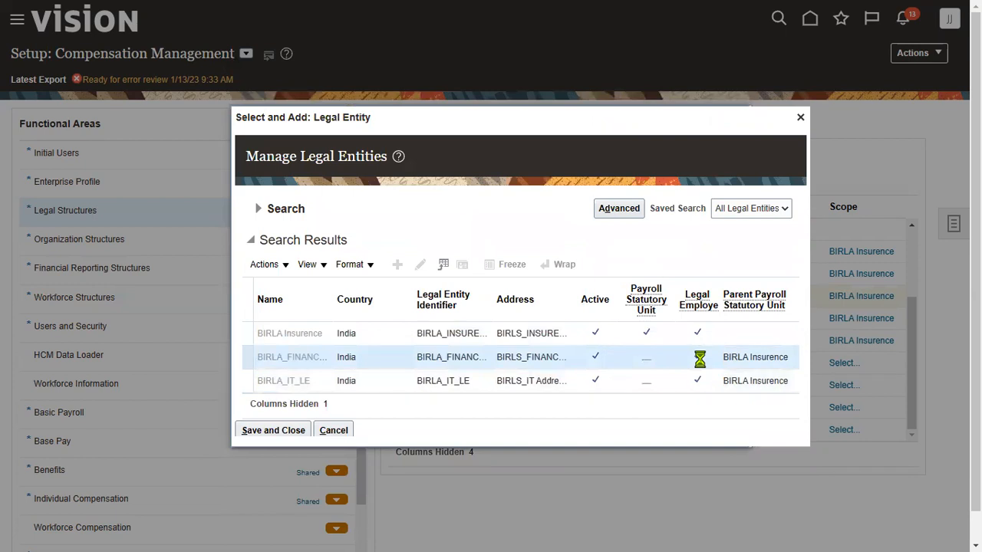
left_click(298, 435)
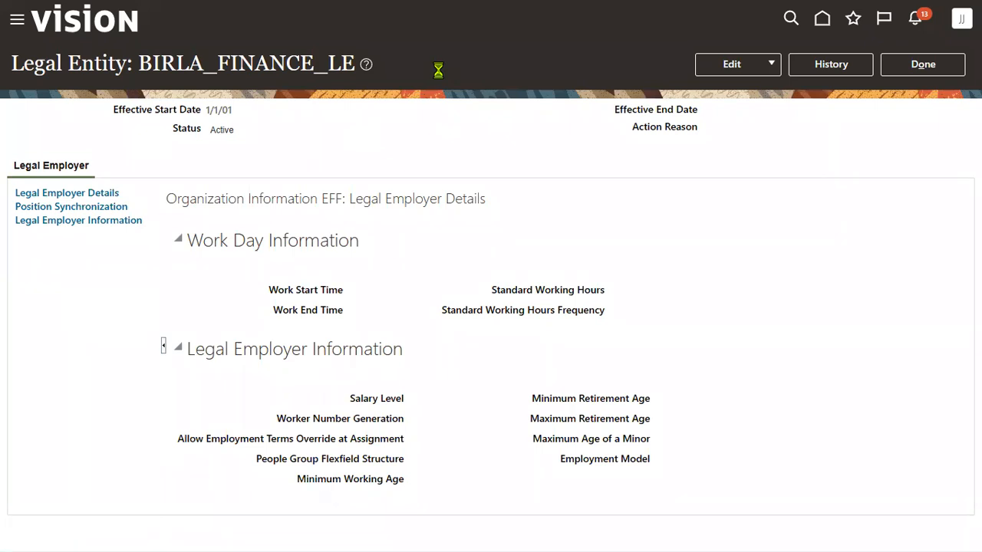
- Examine the BIRLA_FINANCE_LE page for its Legal Employer section and any Payroll Statutory Unit section, then leave the page
mouse_move(131, 41)
left_mouse_down()
mouse_move(244, 77)
mouse_move(369, 89)
left_mouse_up()
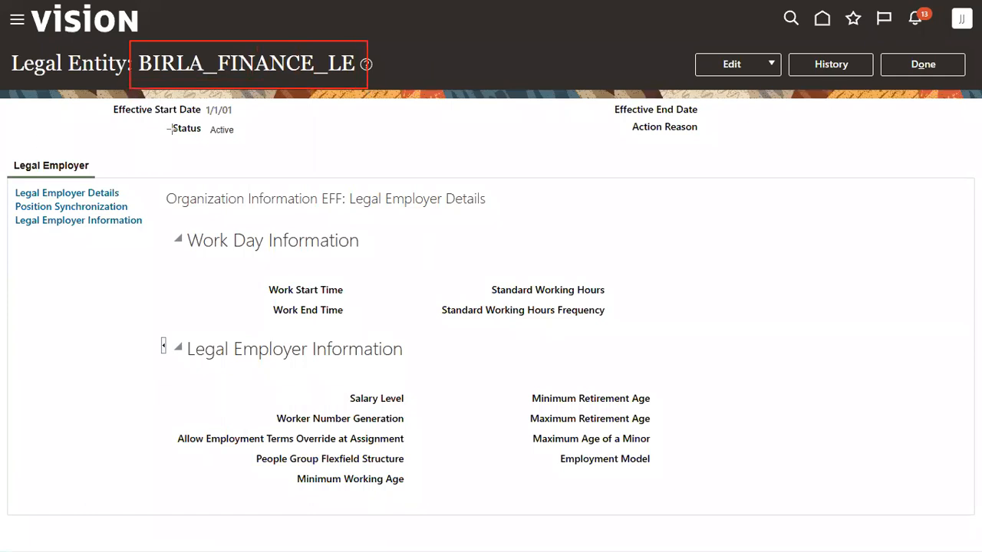
left_click_drag(7, 150, 94, 186)
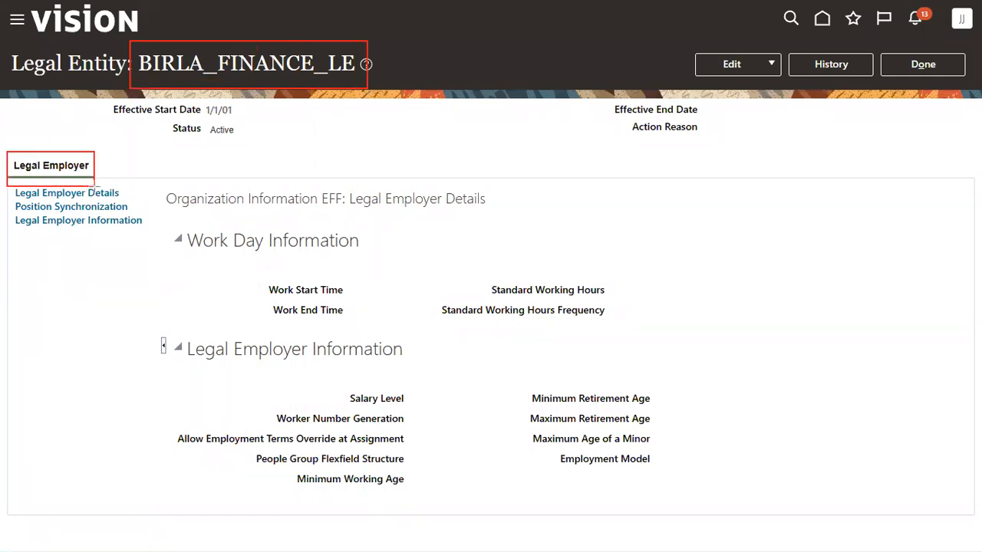
left_click_drag(103, 153, 198, 182)
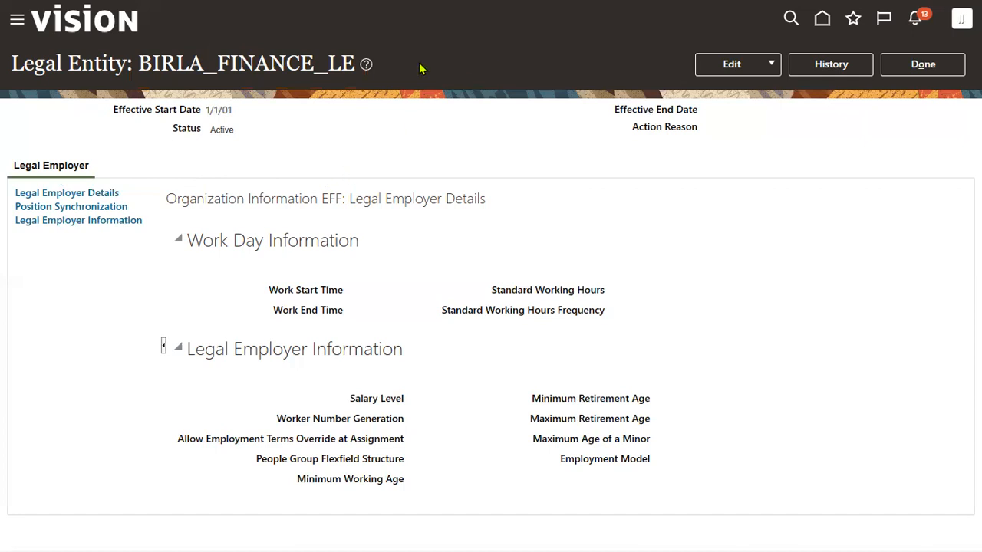
mouse_move(70, 140)
left_mouse_down()
mouse_move(11, 150)
mouse_move(91, 145)
mouse_move(210, 190)
left_mouse_up()
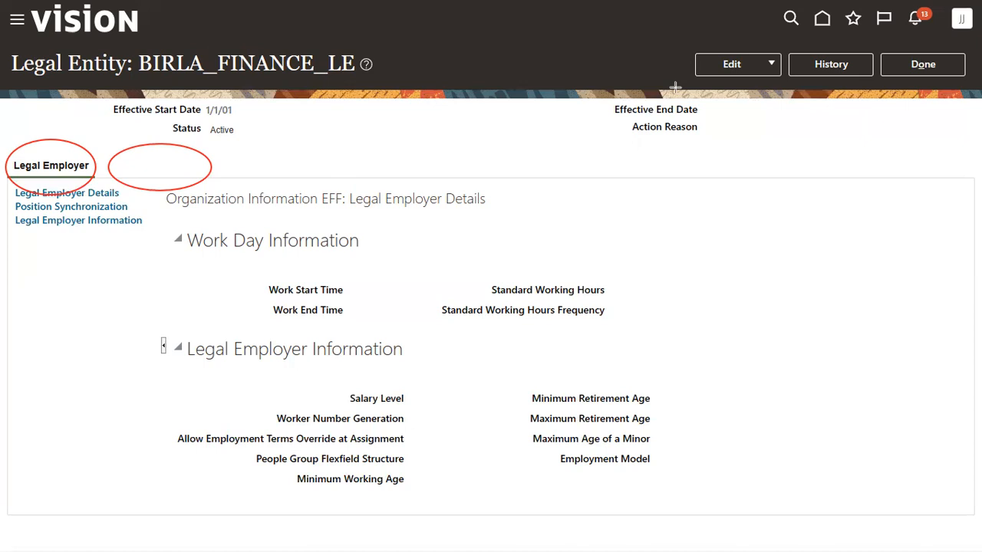
left_click(928, 66)
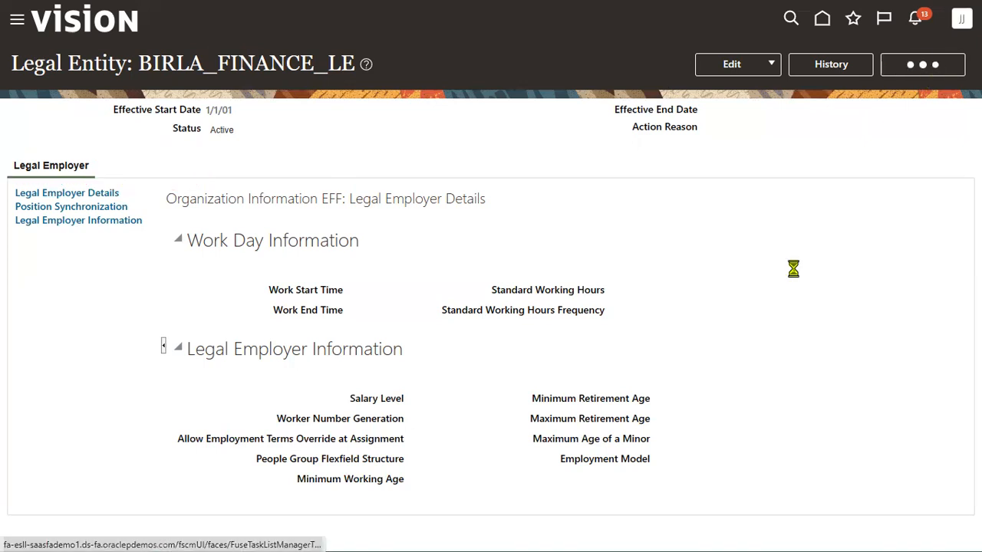
- Switch to the Excel workbook and review the Birla Sunlife Insurance entry as the corporation's PSU
key("alt+Tab")
key("alt+Tab")
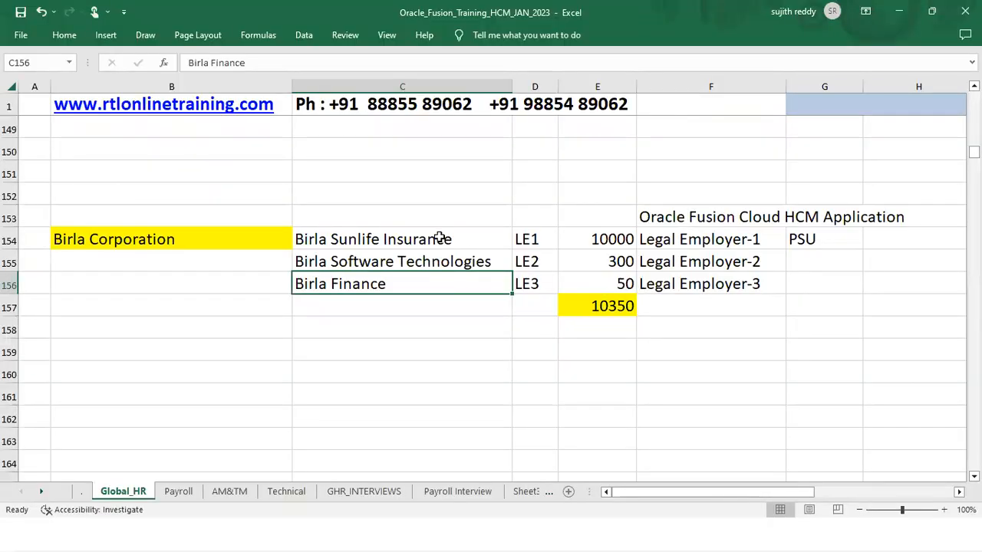
left_click(440, 239)
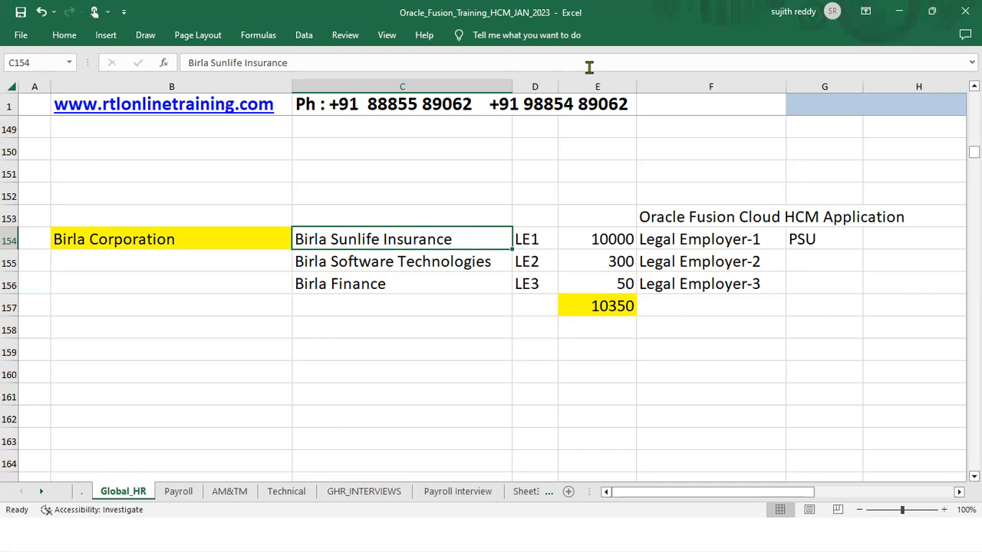
key("alt+Tab")
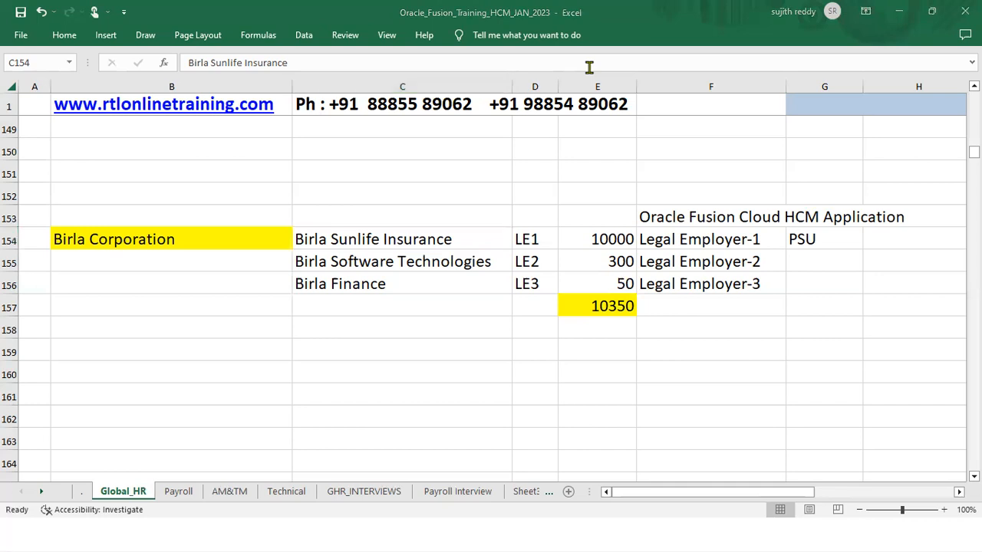